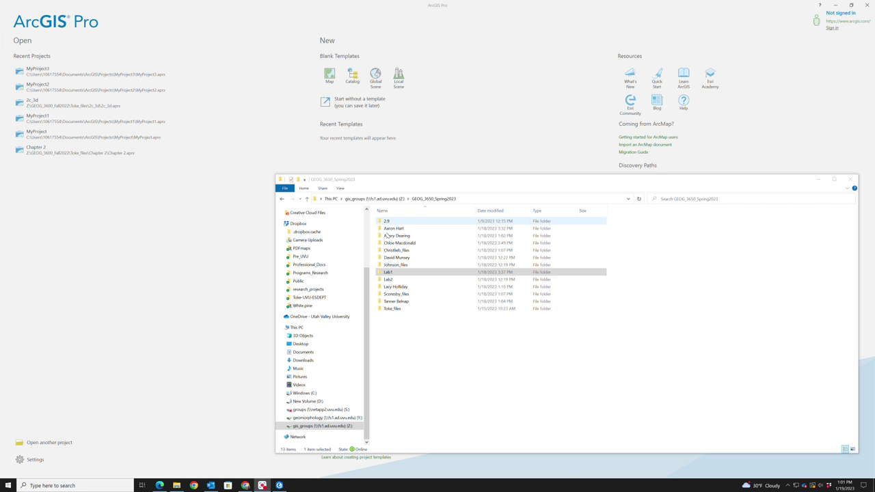
Step: Open the Lab 1 instructions document from the Lab1 folder and follow its link to PRISM's Utah average annual precipitation page
{"action": "double_click", "coordinate": [388, 272]}
{"action": "double_click", "coordinate": [399, 231]}
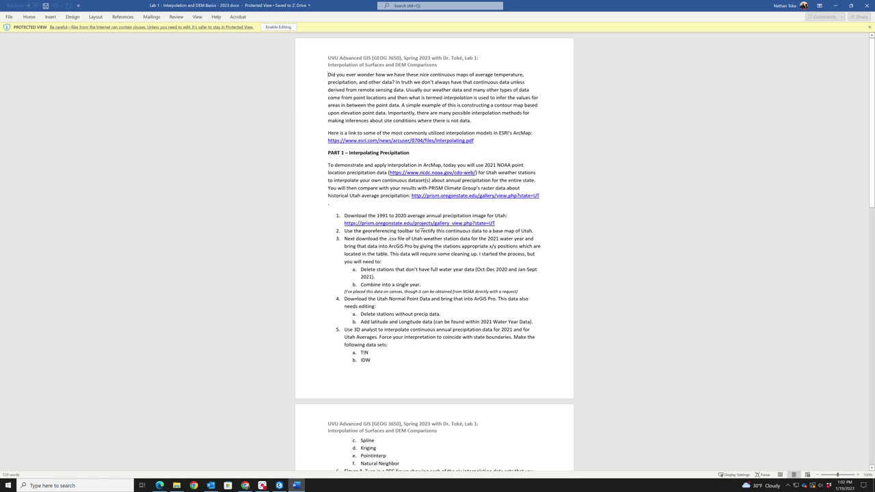
{"action": "left_click", "coordinate": [418, 223], "text": "ctrl"}
{"action": "left_click", "coordinate": [453, 278]}
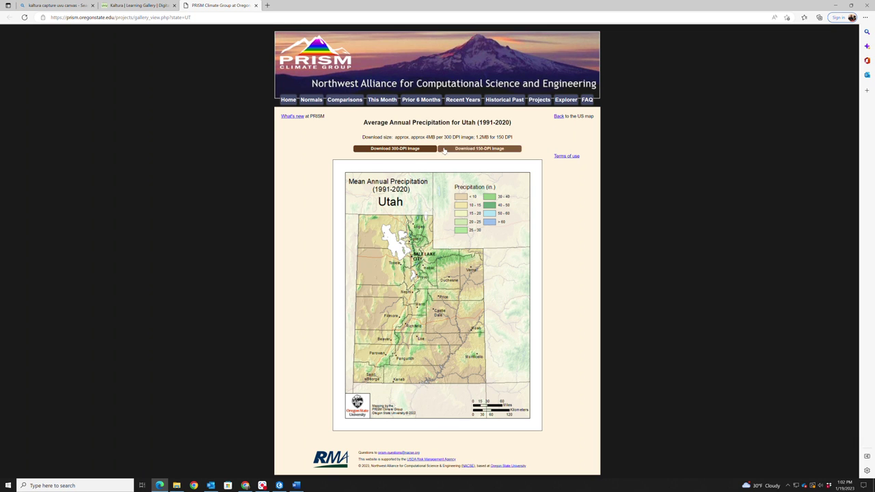
{"action": "right_click", "coordinate": [412, 154]}
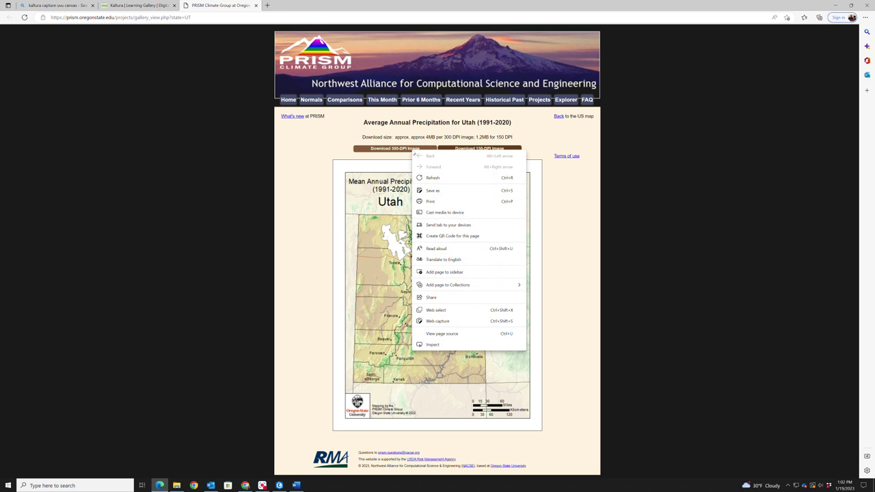
{"action": "left_click", "coordinate": [431, 191]}
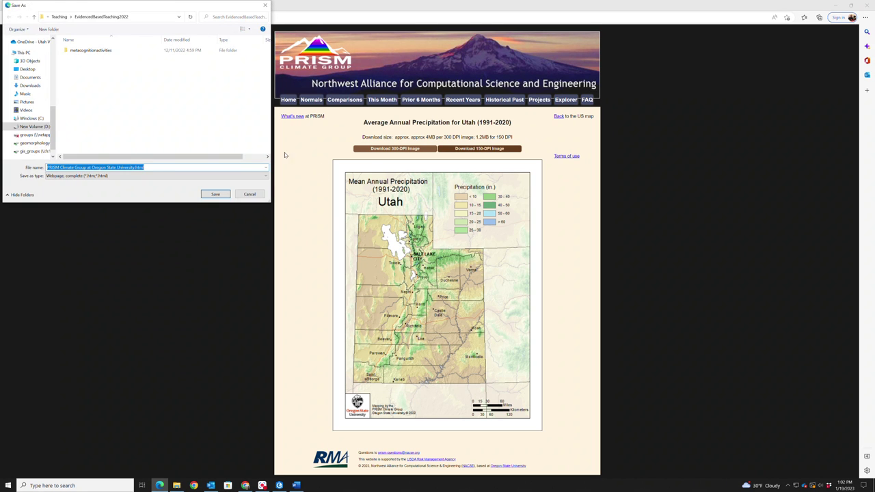
{"action": "left_click", "coordinate": [260, 194]}
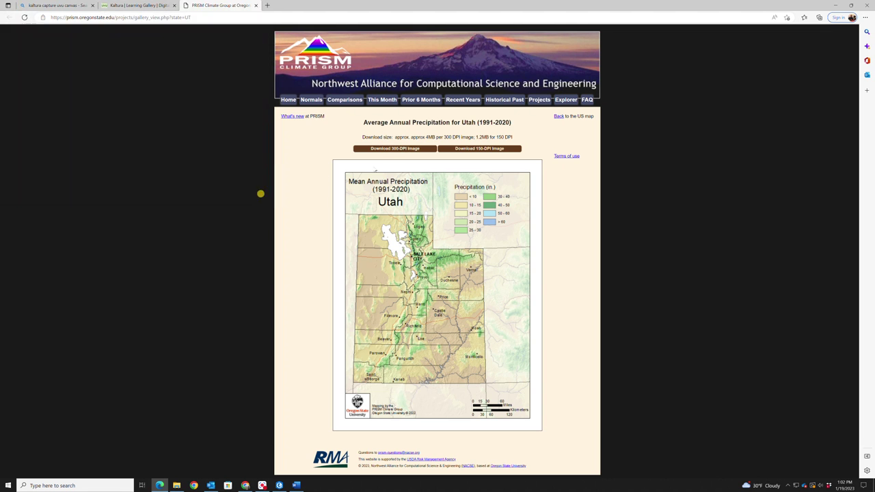
Step: Download the 300-DPI Utah precipitation image and copy UT_300.png from its download folder
{"action": "left_click", "coordinate": [392, 151]}
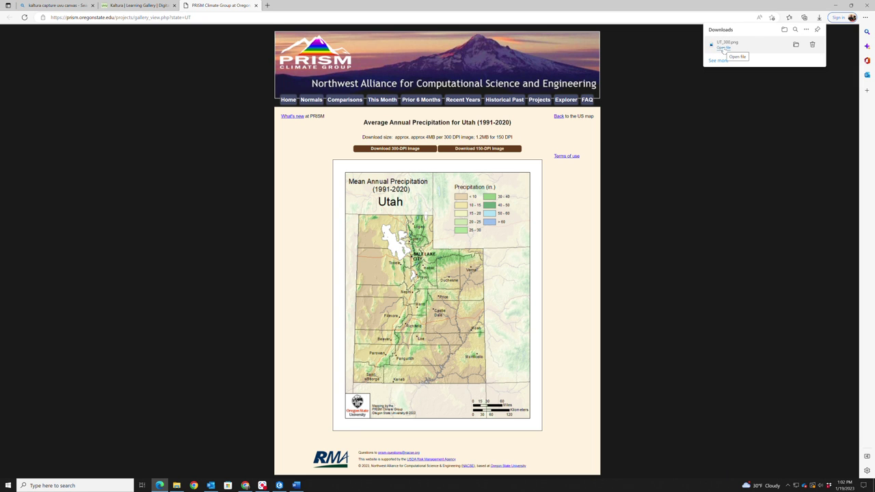
{"action": "left_click", "coordinate": [794, 46]}
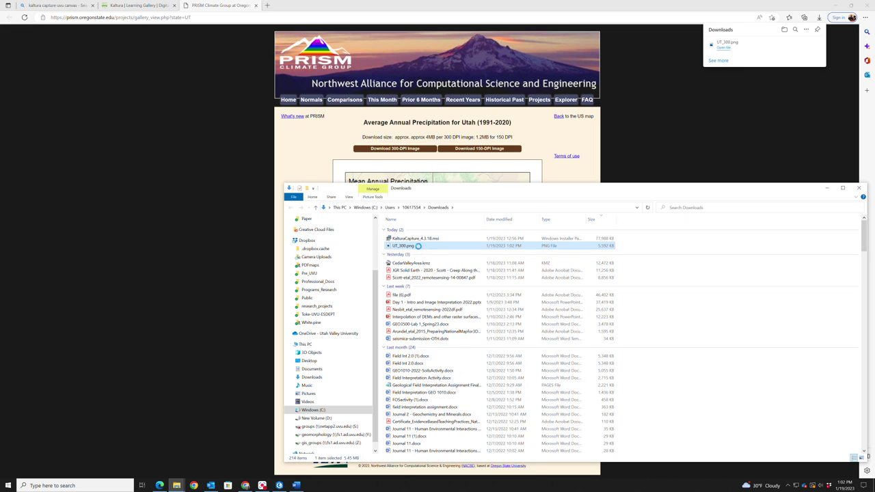
{"action": "right_click", "coordinate": [418, 246]}
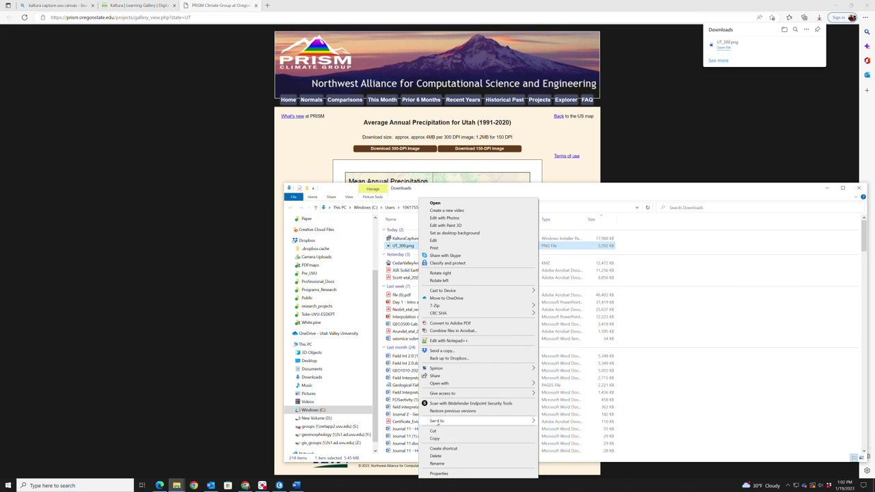
{"action": "left_click", "coordinate": [435, 438]}
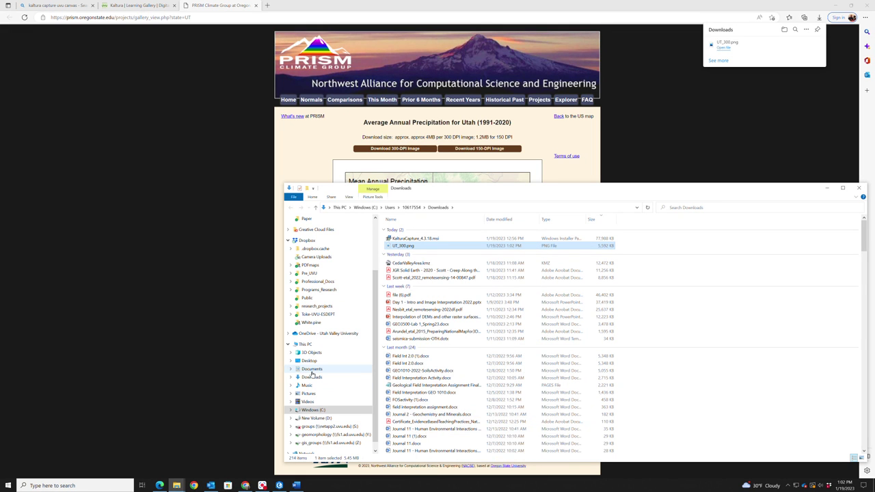
Step: Create a folder named Lab1_GEOG3650 in Documents and paste UT_300.png into it
{"action": "left_click", "coordinate": [312, 369]}
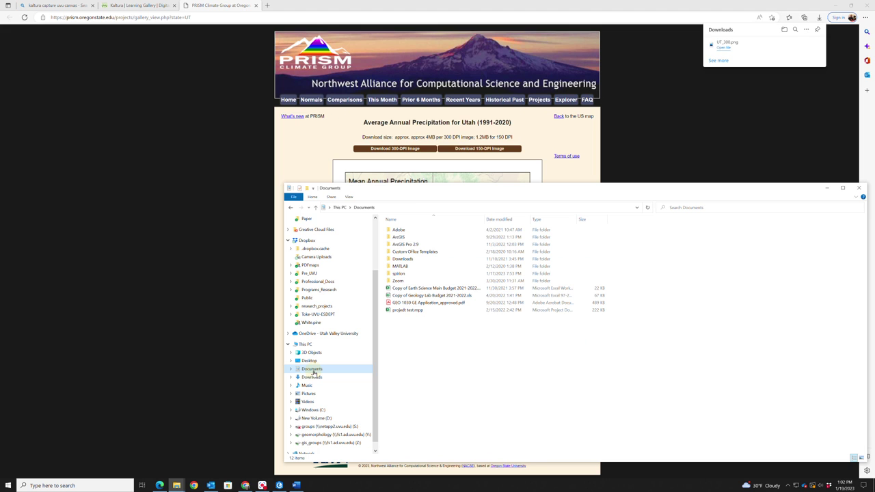
{"action": "right_click", "coordinate": [405, 349]}
{"action": "mouse_move", "coordinate": [433, 446]}
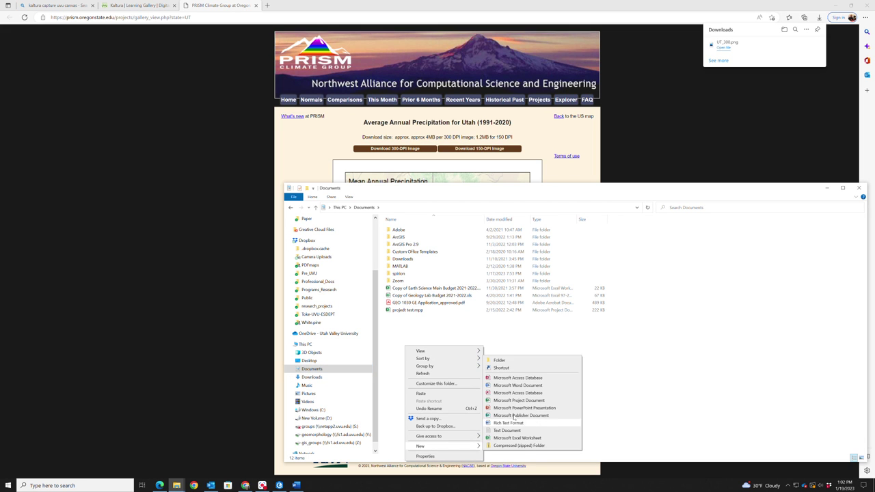
{"action": "left_click", "coordinate": [511, 363]}
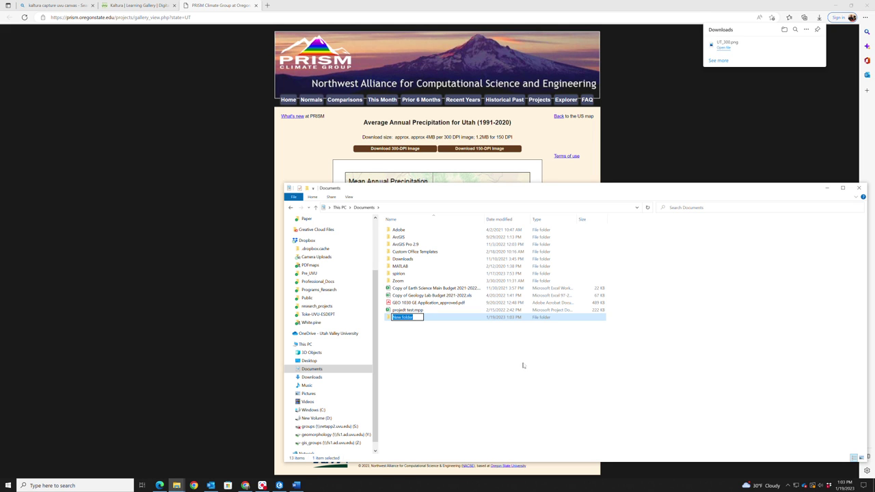
{"action": "type", "text": "Lab2_GEOG3650"}
{"action": "key", "text": "Return"}
{"action": "key", "text": "Return"}
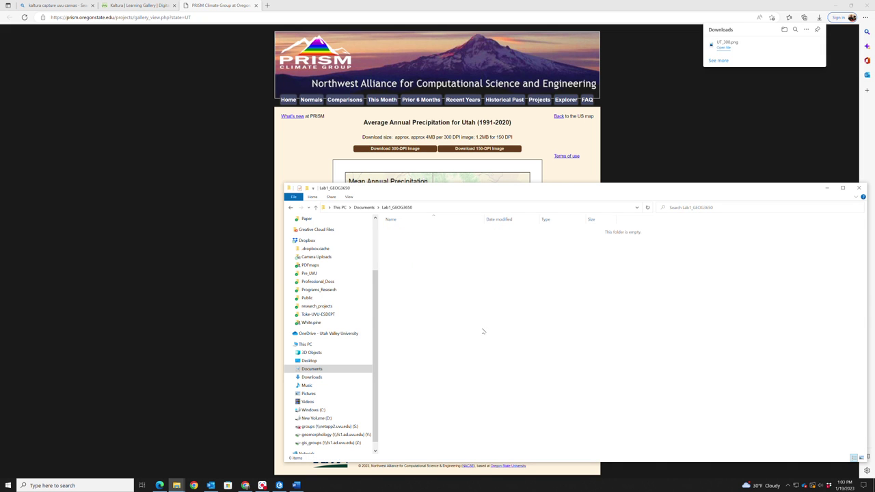
{"action": "right_click", "coordinate": [482, 331]}
{"action": "left_click", "coordinate": [503, 378]}
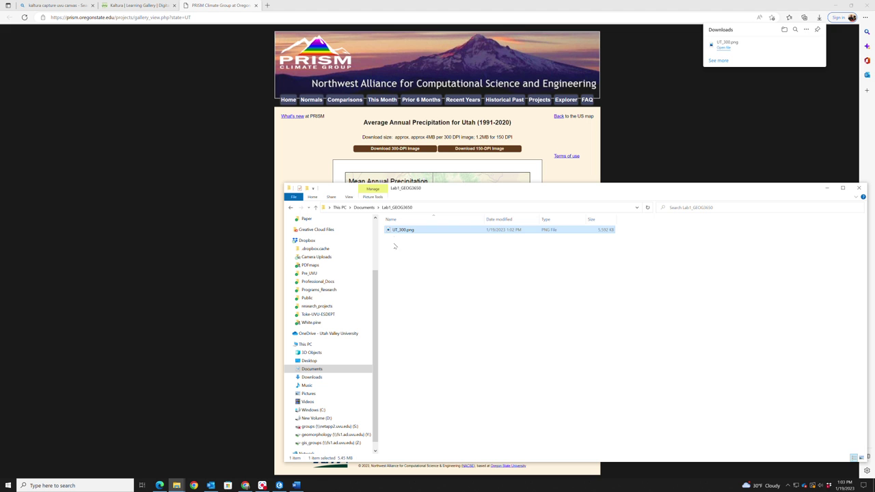
{"action": "left_click", "coordinate": [366, 208]}
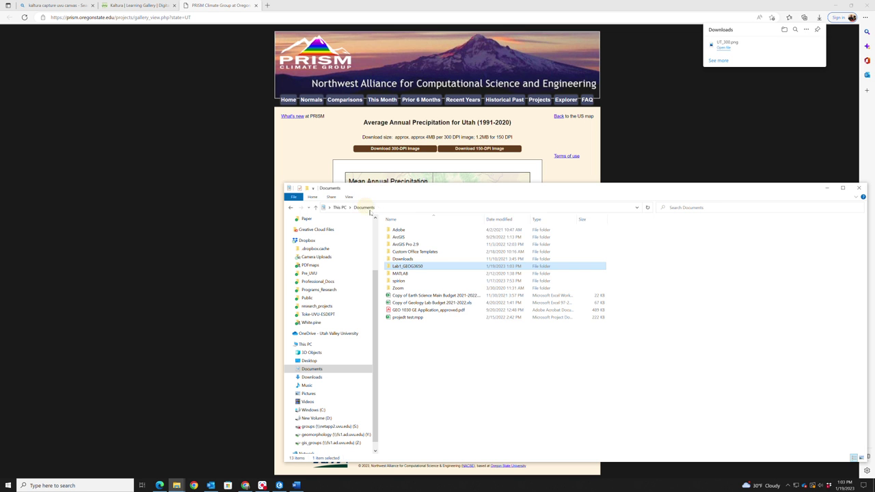
{"action": "right_click", "coordinate": [413, 267]}
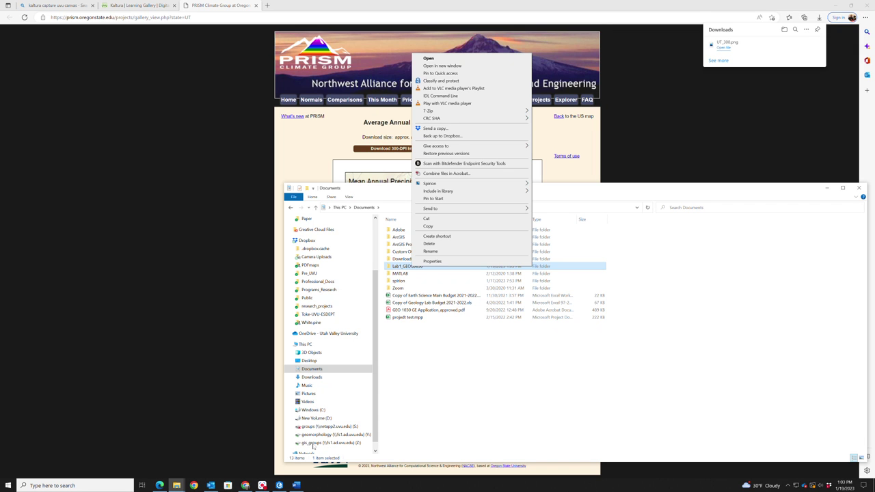
{"action": "left_click", "coordinate": [475, 393]}
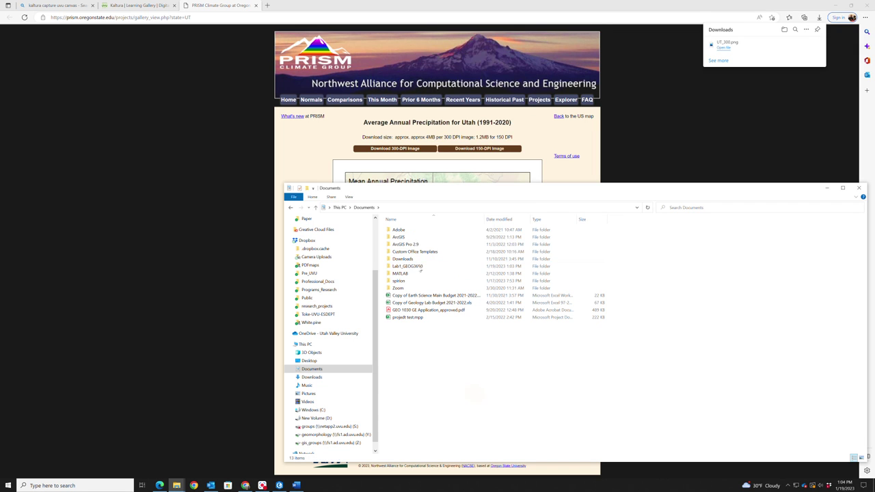
Step: Switch to ArcGIS Pro and start a new Map project, setting its location to the Lab1_GEOG3650 folder in Documents
{"action": "left_click", "coordinate": [827, 187]}
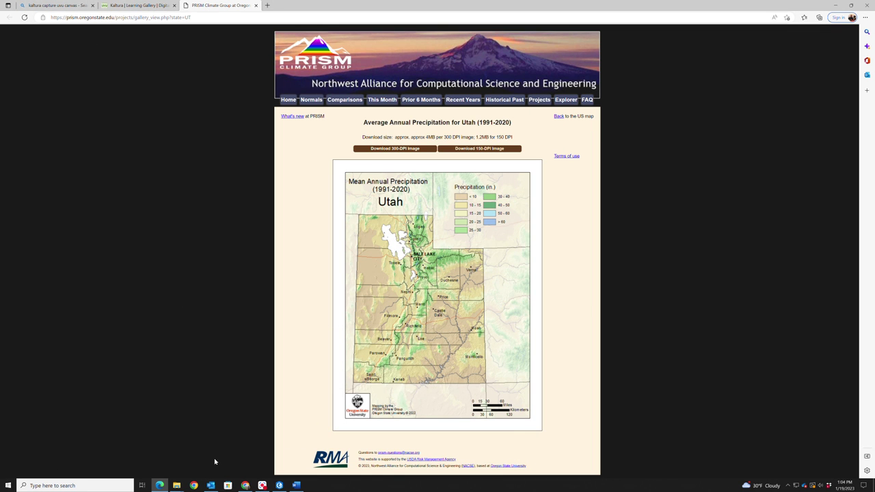
{"action": "left_click", "coordinate": [279, 485]}
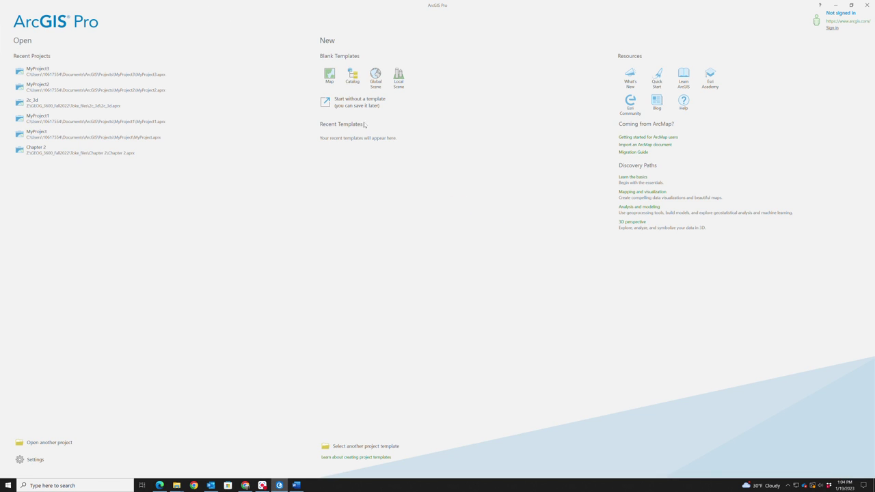
{"action": "left_click", "coordinate": [329, 77]}
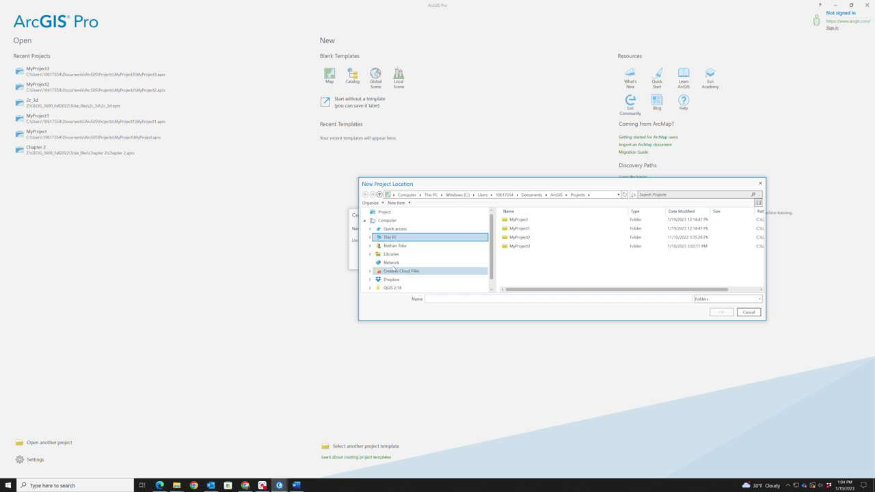
{"action": "left_click", "coordinate": [388, 246]}
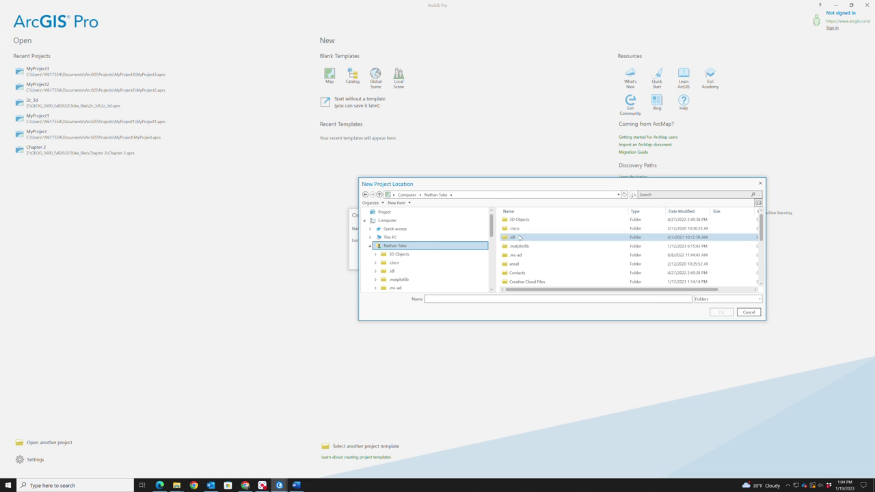
{"action": "scroll", "coordinate": [523, 258], "scroll_direction": "down", "scroll_amount": 2}
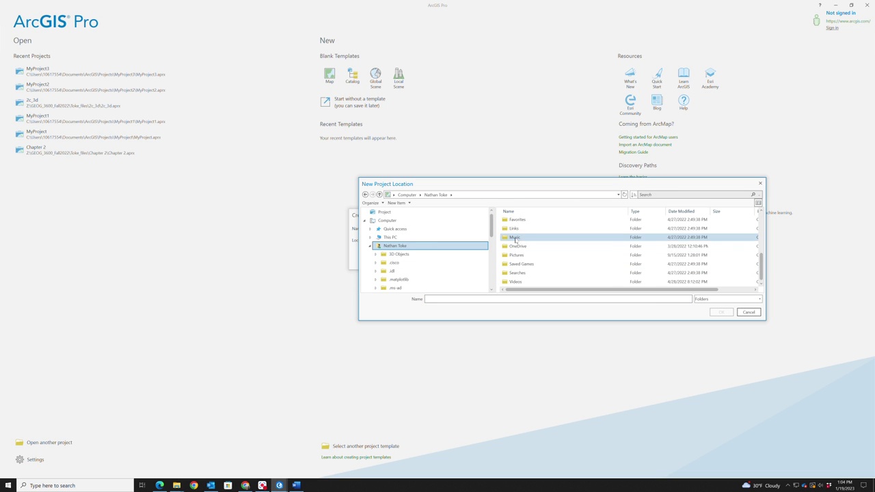
{"action": "scroll", "coordinate": [429, 268], "scroll_direction": "down", "scroll_amount": 3}
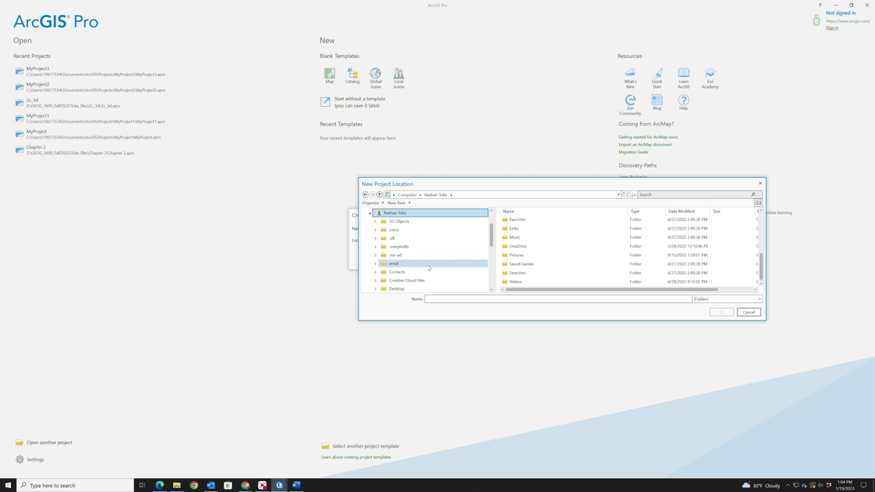
{"action": "left_click", "coordinate": [413, 263]}
{"action": "scroll", "coordinate": [539, 269], "scroll_direction": "down", "scroll_amount": 1}
{"action": "double_click", "coordinate": [536, 256]}
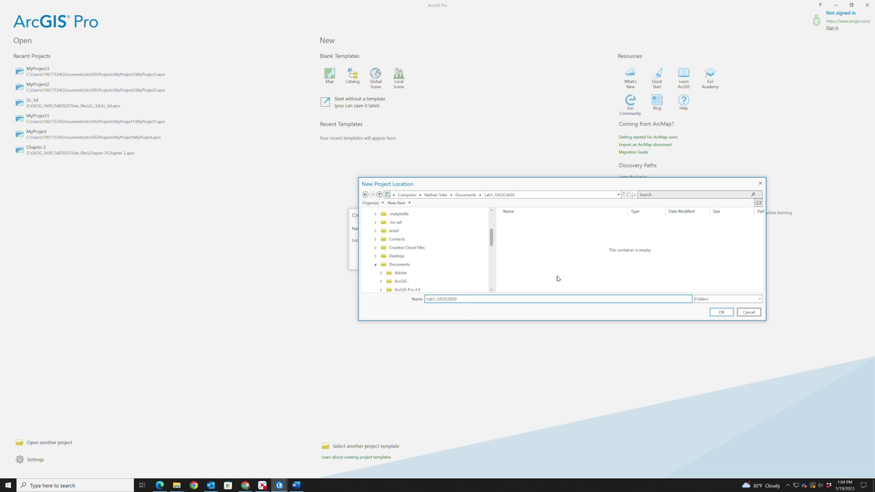
{"action": "left_click", "coordinate": [721, 312]}
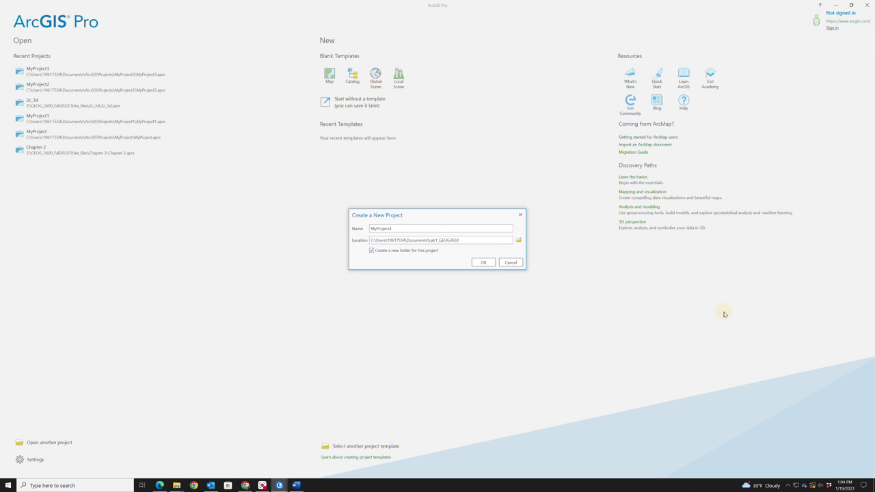
Step: Name the new project Lab1_Georeferencing and create it
{"action": "left_click_drag", "start_coordinate": [399, 228], "coordinate": [354, 230]}
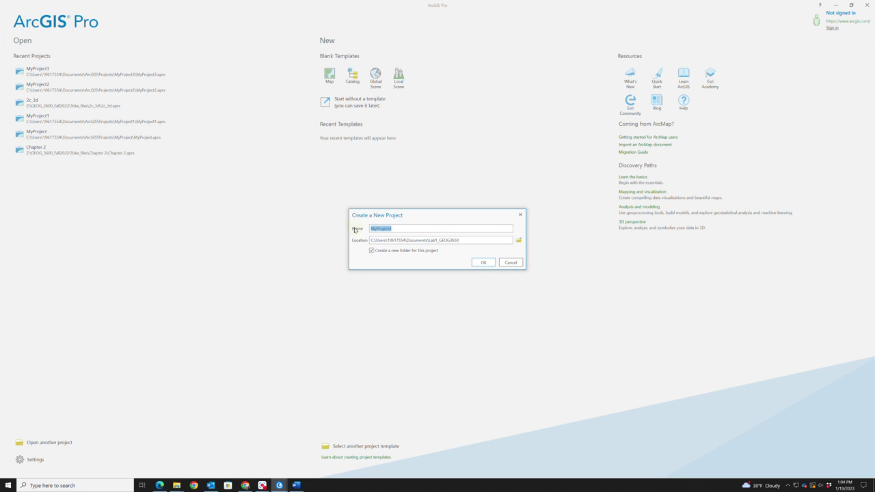
{"action": "type", "text": "Lab1_Georeferencing"}
{"action": "left_click", "coordinate": [483, 262]}
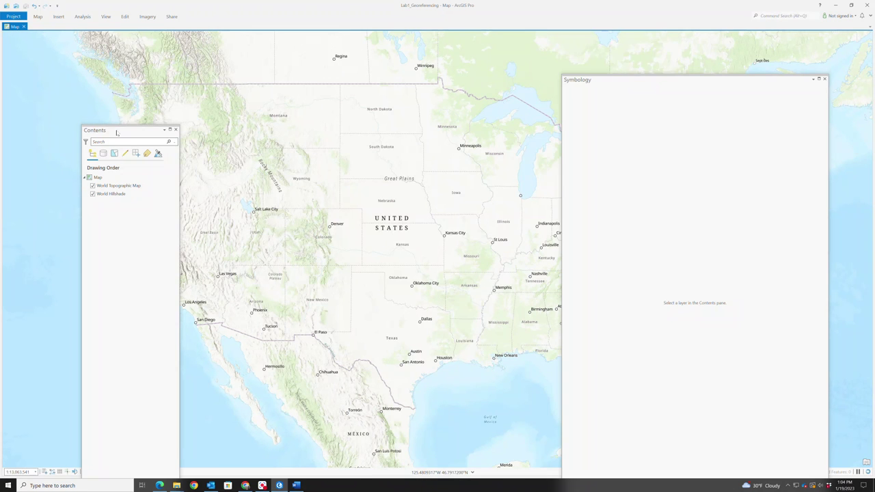
Step: Move the Contents pane to the map's upper-left corner, close the Symbology pane and dock the Catalog pane
{"action": "mouse_move", "coordinate": [113, 125]}
{"action": "left_mouse_down"}
{"action": "mouse_move", "coordinate": [68, 87]}
{"action": "mouse_move", "coordinate": [38, 31]}
{"action": "mouse_move", "coordinate": [43, 44]}
{"action": "left_mouse_up"}
{"action": "left_click_drag", "start_coordinate": [720, 82], "coordinate": [756, 39]}
{"action": "left_click", "coordinate": [866, 35]}
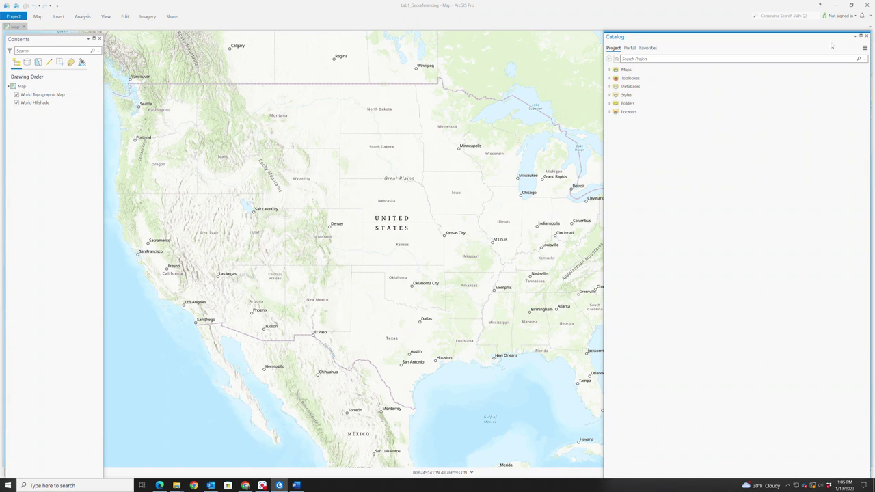
{"action": "left_click", "coordinate": [855, 36]}
{"action": "left_click", "coordinate": [849, 50]}
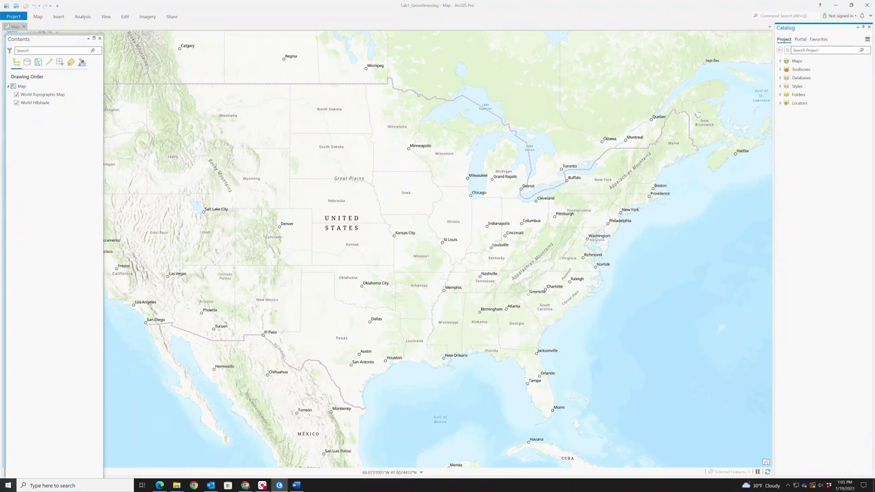
Step: Add a folder connection to the user profile's Documents folder alongside the project's Lab1_Georeferencing folder
{"action": "left_click", "coordinate": [782, 96]}
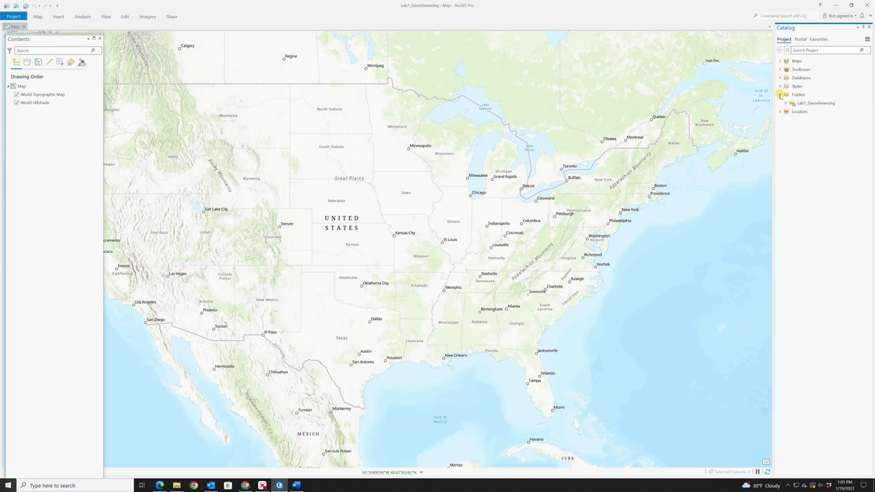
{"action": "left_click", "coordinate": [809, 104]}
{"action": "double_click", "coordinate": [810, 105]}
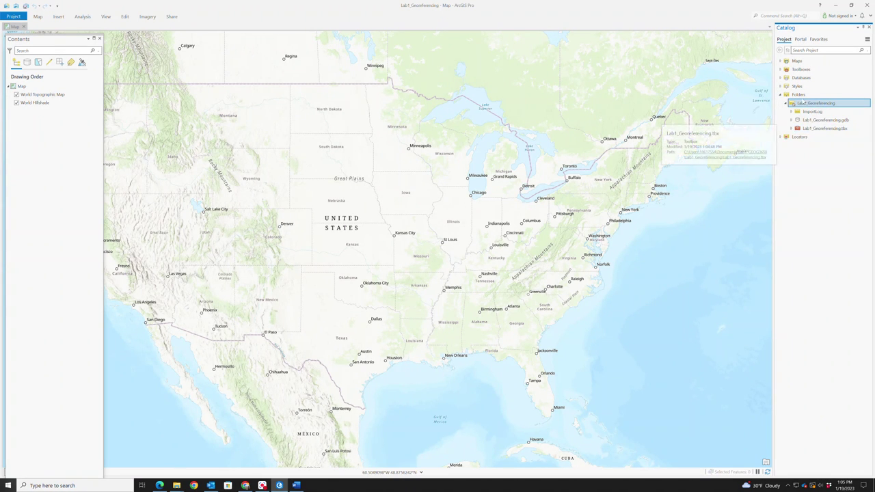
{"action": "right_click", "coordinate": [797, 96]}
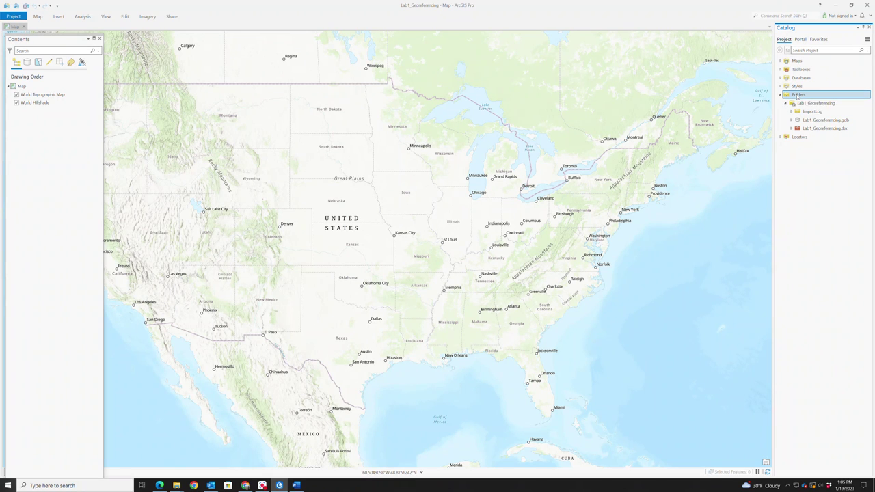
{"action": "left_click", "coordinate": [819, 103]}
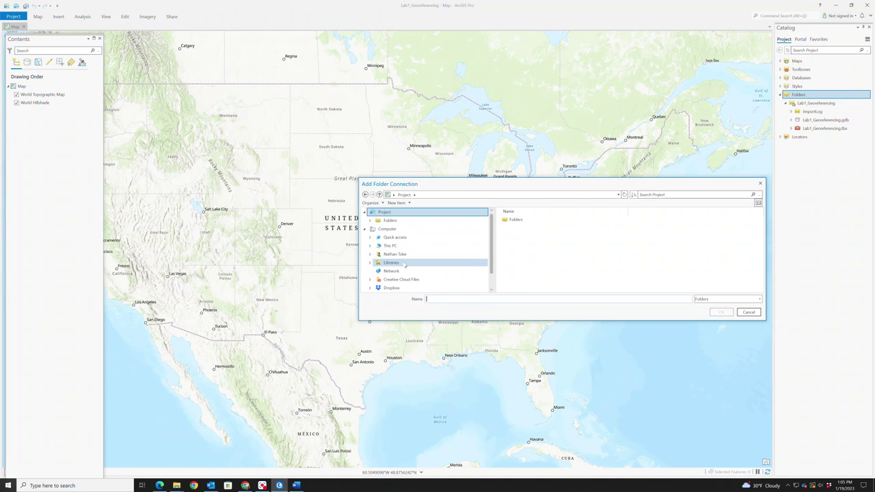
{"action": "scroll", "coordinate": [424, 240], "scroll_direction": "down", "scroll_amount": 1}
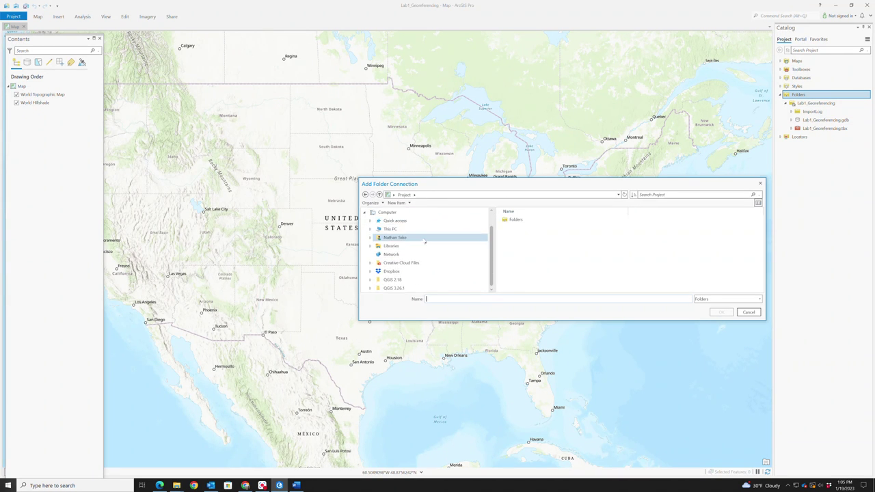
{"action": "scroll", "coordinate": [416, 249], "scroll_direction": "up", "scroll_amount": 1}
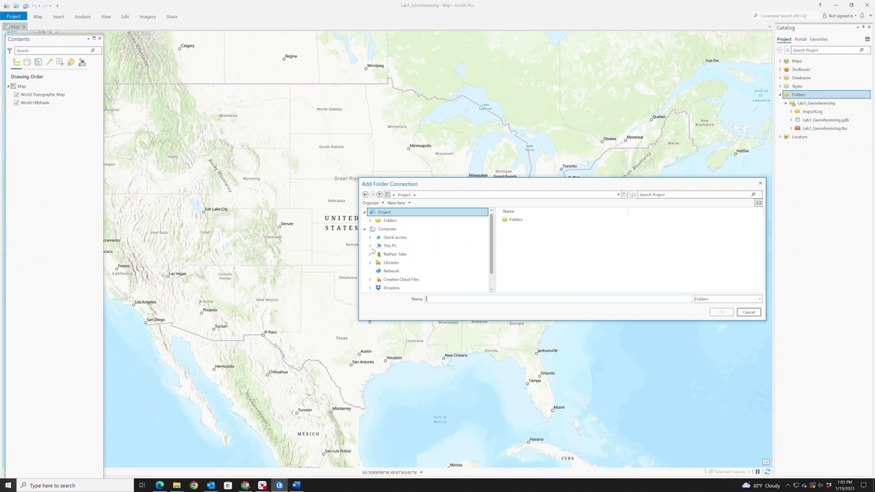
{"action": "left_click", "coordinate": [392, 255]}
{"action": "scroll", "coordinate": [532, 264], "scroll_direction": "down", "scroll_amount": 1}
{"action": "left_click", "coordinate": [522, 247]}
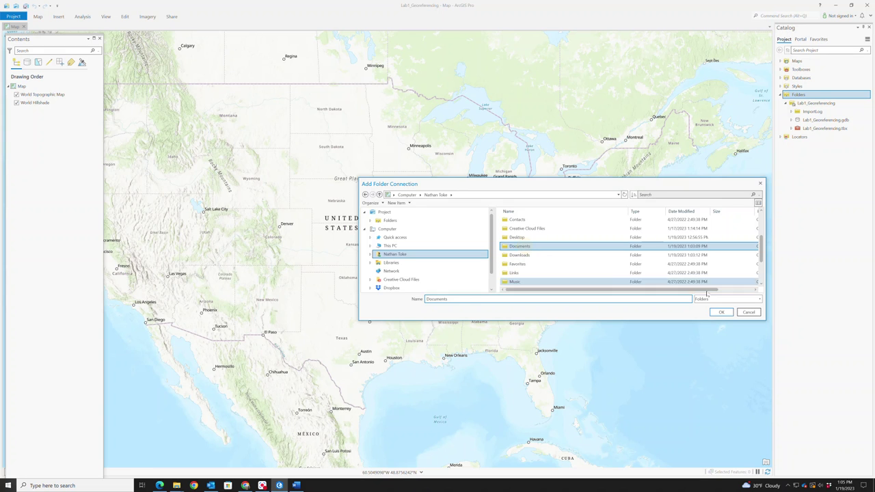
{"action": "left_click", "coordinate": [719, 313]}
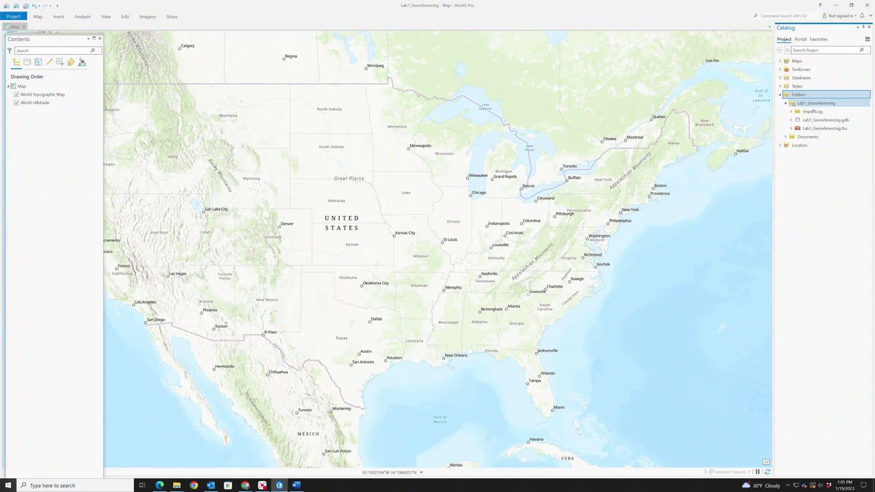
Step: Add UT_300.png from Documents\Lab1_GEOG3650 to the map, building pyramids and calculating statistics
{"action": "left_click", "coordinate": [786, 137]}
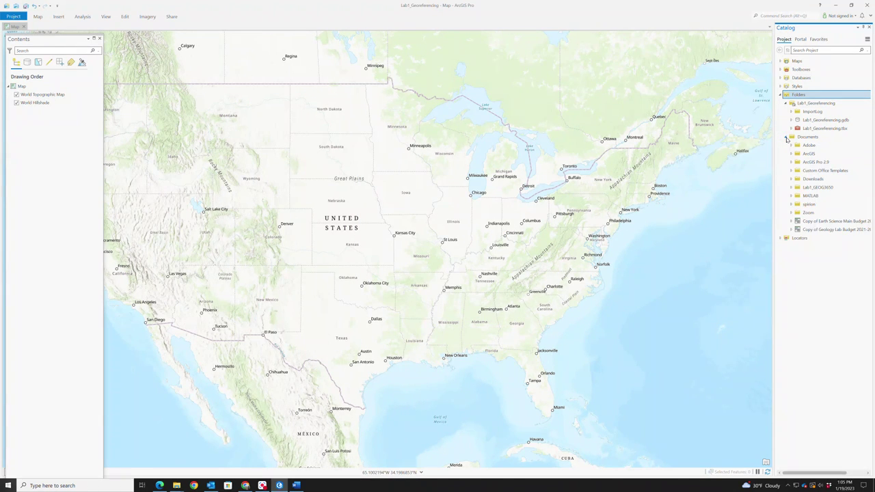
{"action": "double_click", "coordinate": [818, 188]}
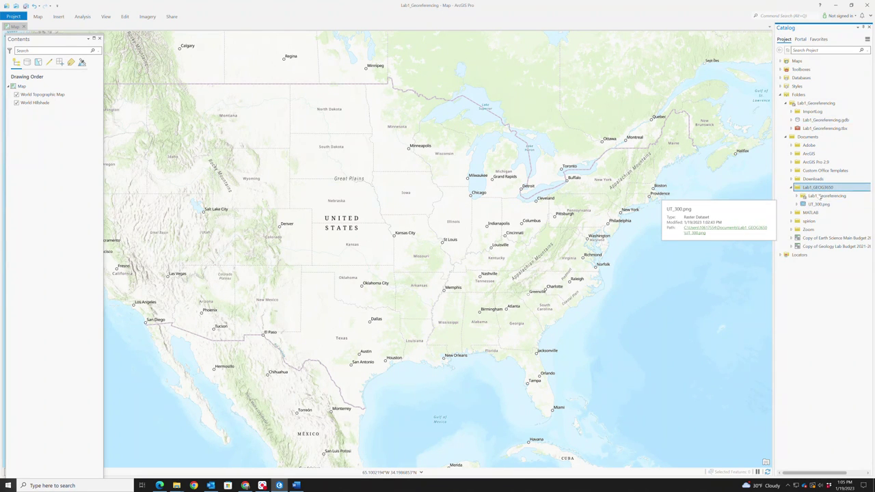
{"action": "left_click", "coordinate": [819, 204]}
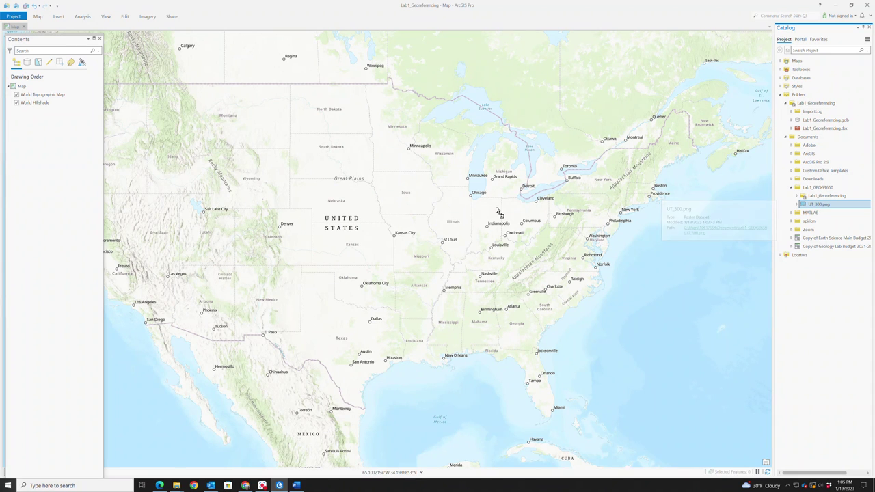
{"action": "left_click", "coordinate": [464, 211]}
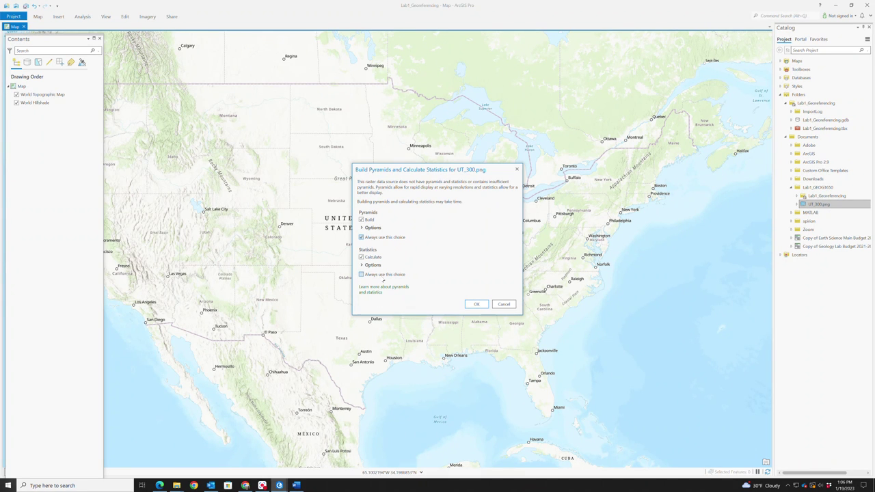
{"action": "left_click", "coordinate": [476, 304]}
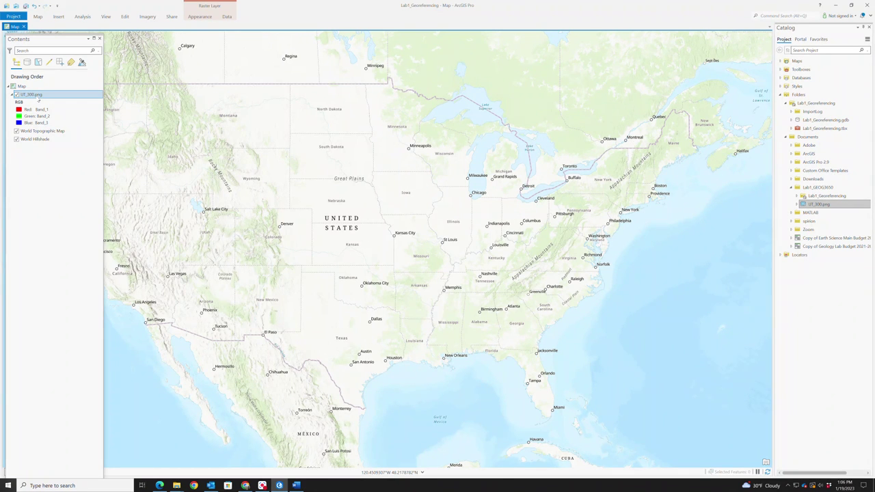
Step: Dock the floating Contents pane beside the map
{"action": "left_click", "coordinate": [91, 39]}
{"action": "left_click", "coordinate": [88, 39]}
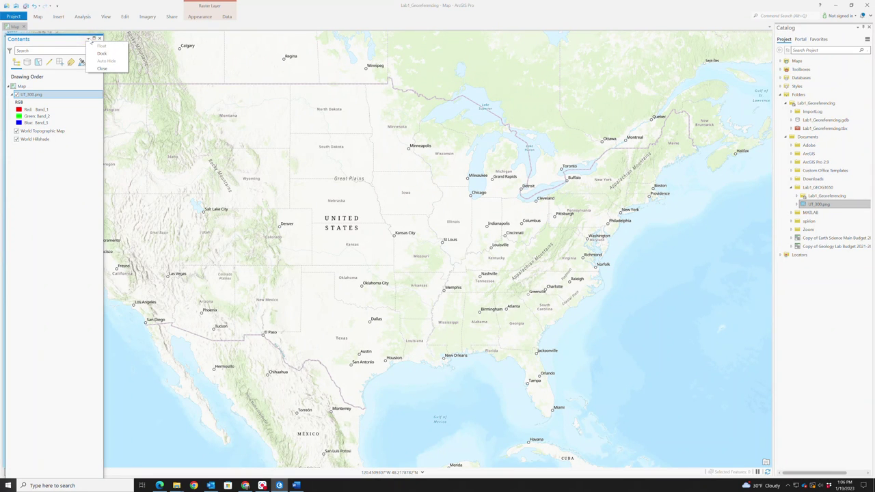
{"action": "left_click", "coordinate": [102, 53]}
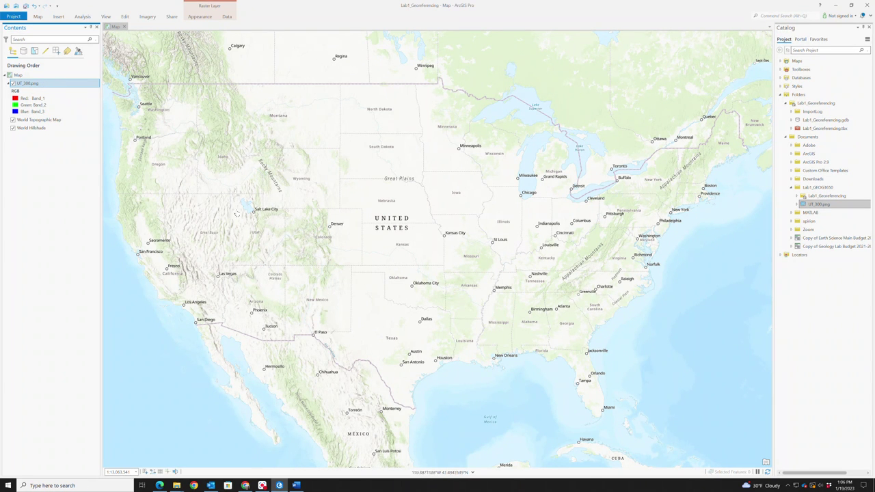
Step: Start a georeferencing session for the UT_300.png raster and show its georeferencing tools
{"action": "scroll", "coordinate": [237, 216], "scroll_direction": "up", "scroll_amount": 3}
{"action": "left_click_drag", "start_coordinate": [299, 235], "coordinate": [383, 233]}
{"action": "scroll", "coordinate": [385, 233], "scroll_direction": "up", "scroll_amount": 1}
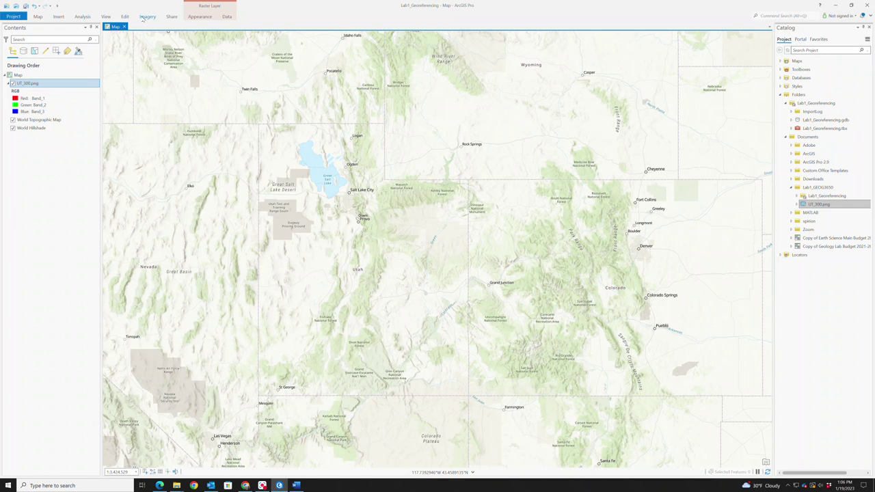
{"action": "left_click", "coordinate": [147, 17]}
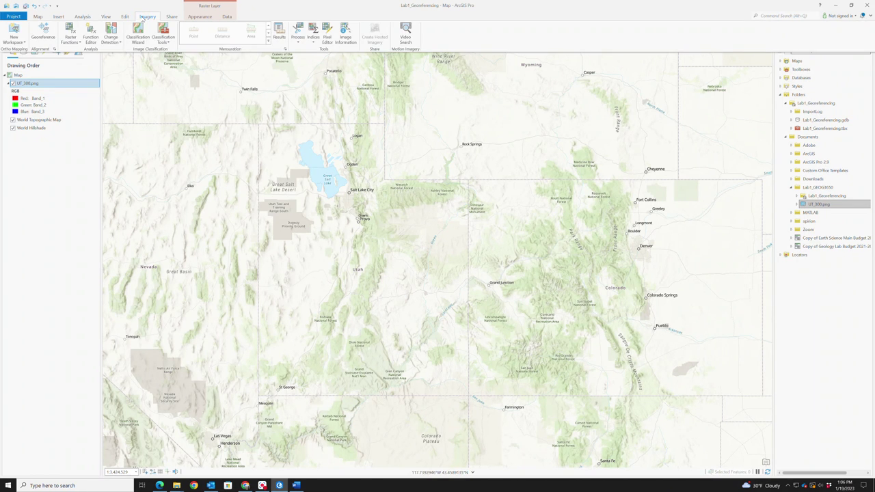
{"action": "left_click", "coordinate": [44, 34]}
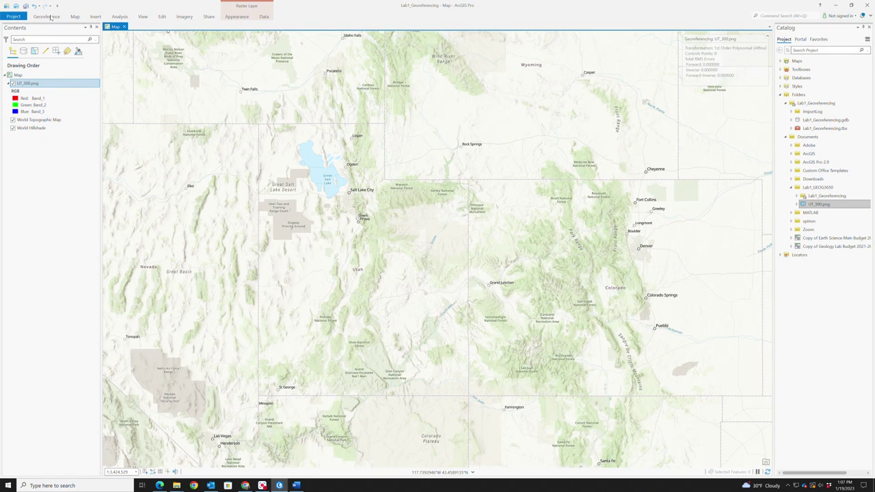
{"action": "left_click", "coordinate": [48, 18]}
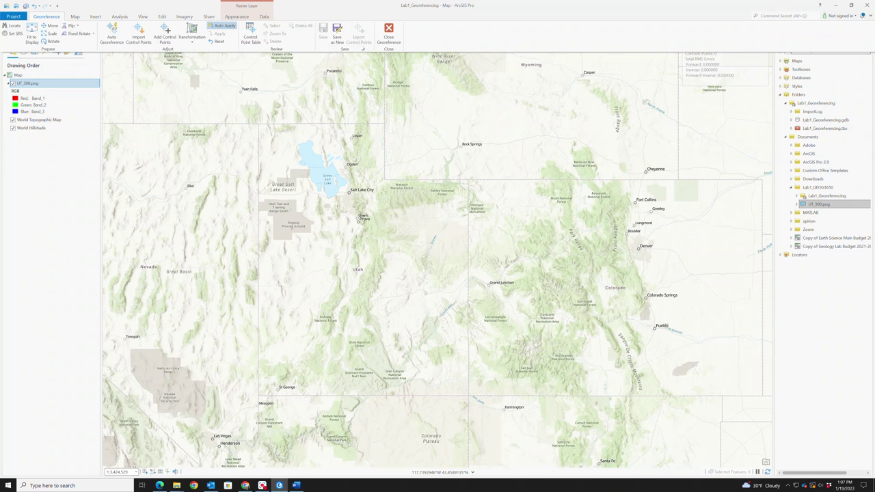
Step: Zoom the map to the extent of the UT_300.png layer
{"action": "right_click", "coordinate": [32, 85]}
{"action": "left_click", "coordinate": [47, 16]}
{"action": "left_click", "coordinate": [47, 16]}
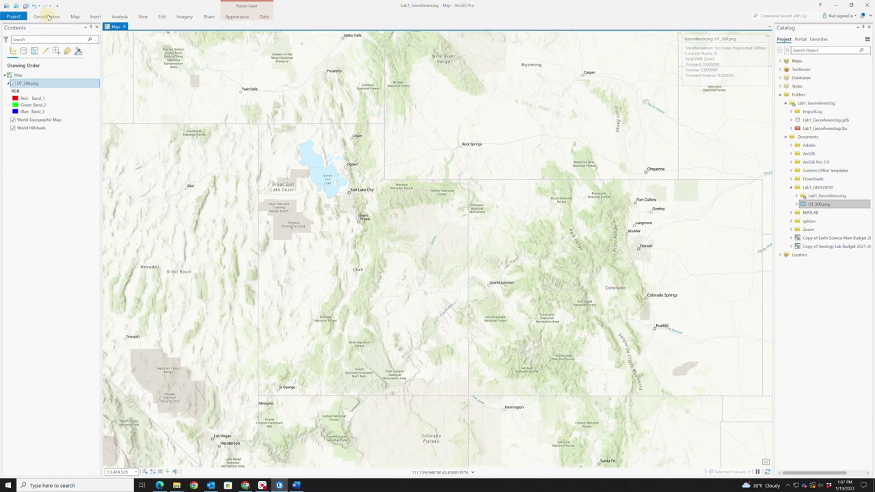
{"action": "right_click", "coordinate": [43, 84]}
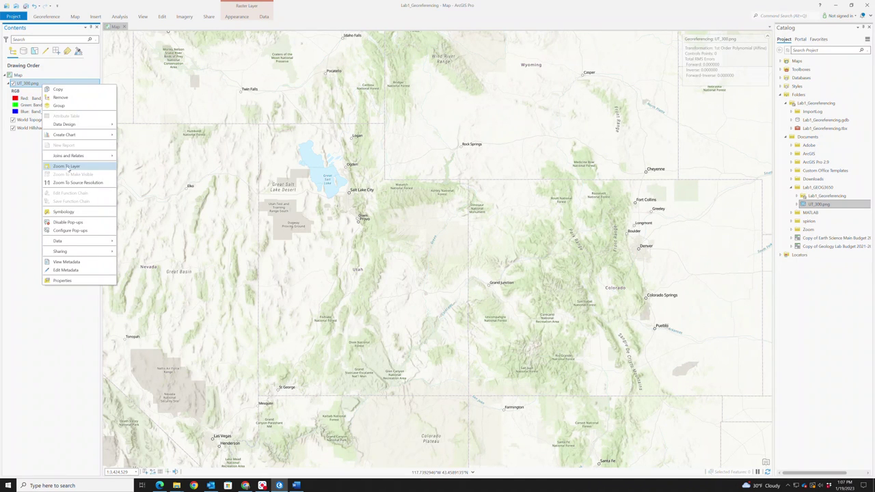
{"action": "left_click", "coordinate": [67, 166]}
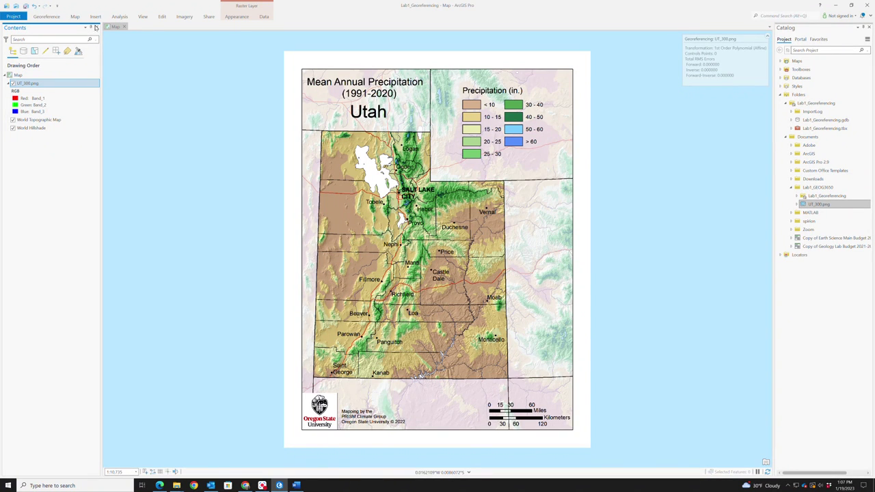
Step: Fit the UT_300.png raster to the current display extent
{"action": "left_click", "coordinate": [46, 16]}
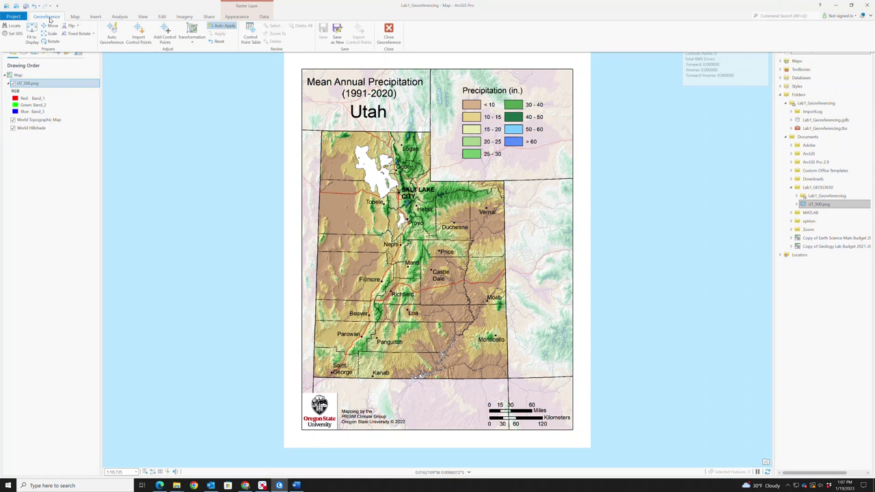
{"action": "left_click", "coordinate": [33, 41]}
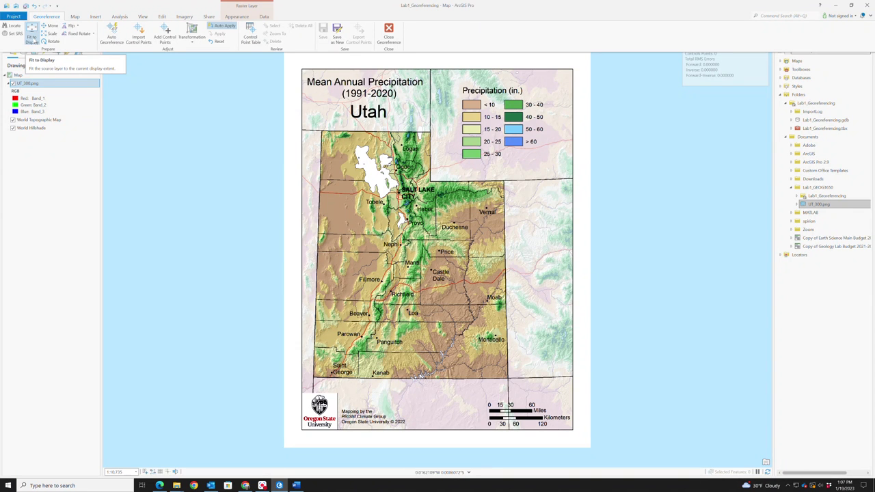
{"action": "left_click", "coordinate": [33, 40]}
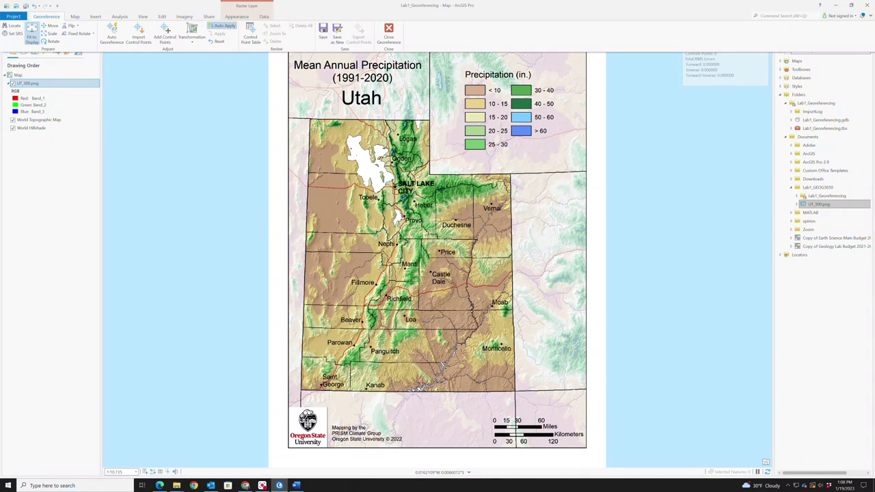
{"action": "left_click", "coordinate": [310, 141]}
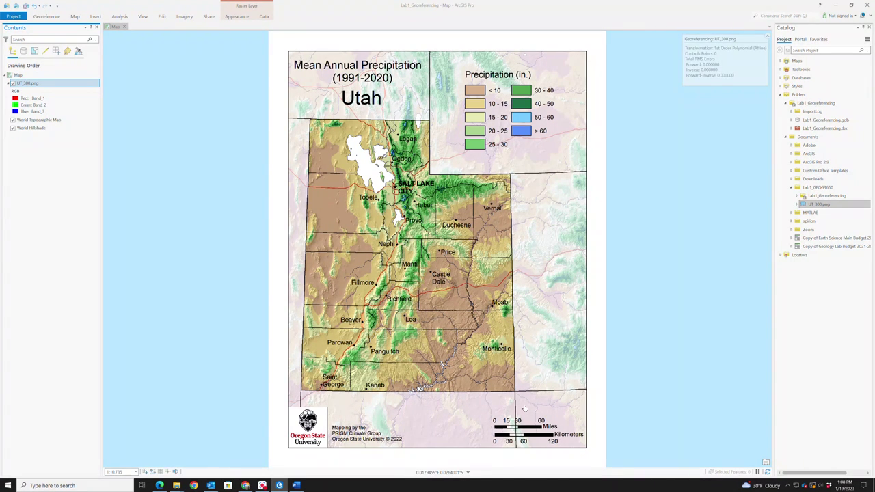
Step: View the control point table for UT_300.png and close it
{"action": "left_click", "coordinate": [50, 17]}
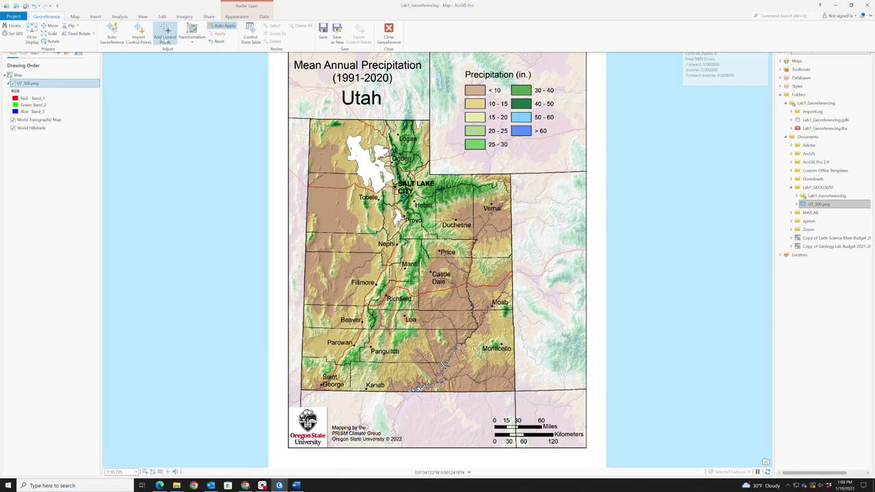
{"action": "left_click", "coordinate": [250, 37]}
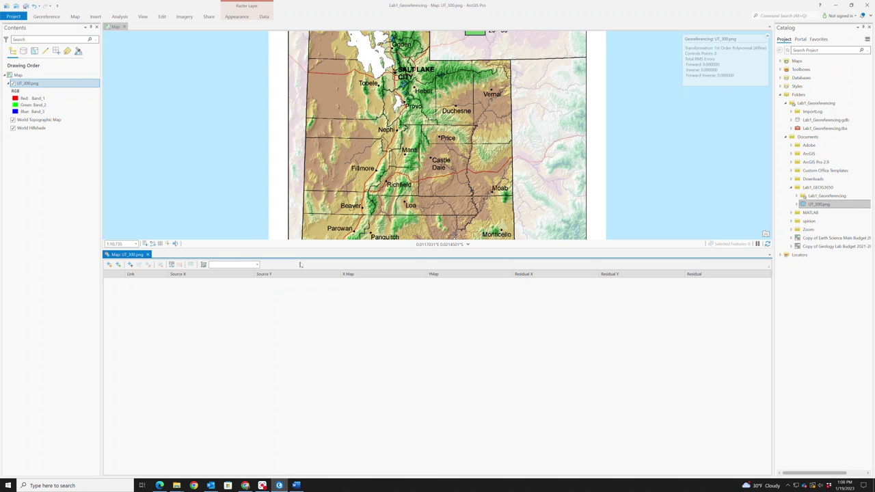
{"action": "left_click", "coordinate": [147, 254]}
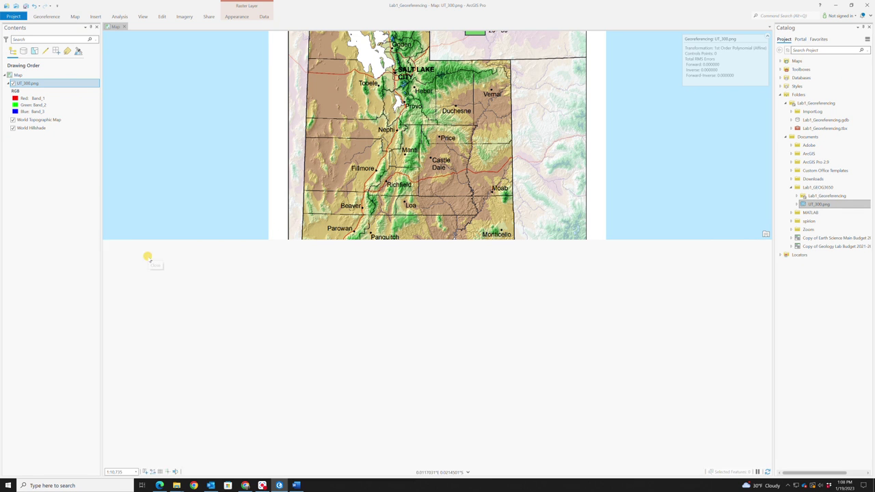
Step: Start adding control points and place the first source point on UT_300.png at Utah's northern corner with Idaho and Wyoming
{"action": "left_click", "coordinate": [45, 17]}
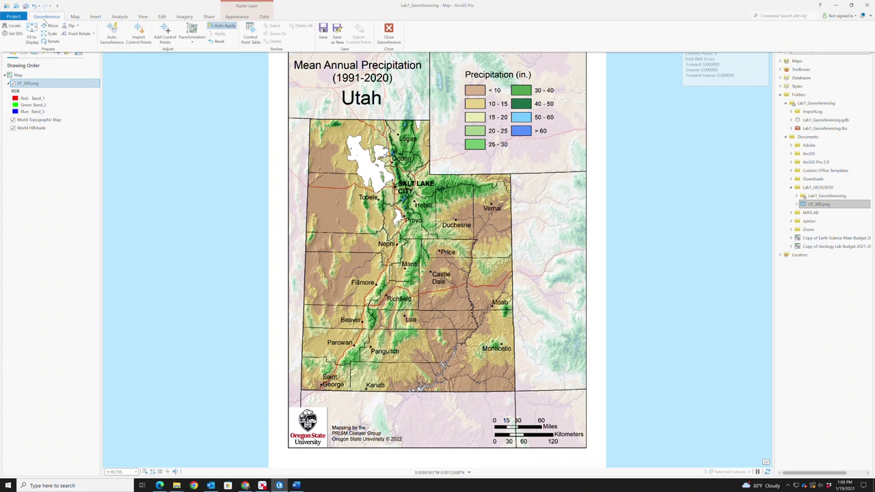
{"action": "left_click", "coordinate": [164, 38]}
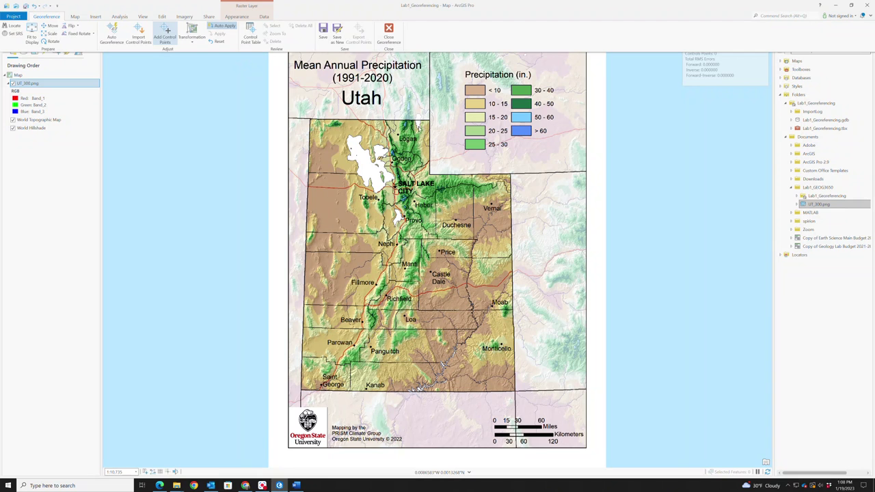
{"action": "left_click", "coordinate": [408, 125]}
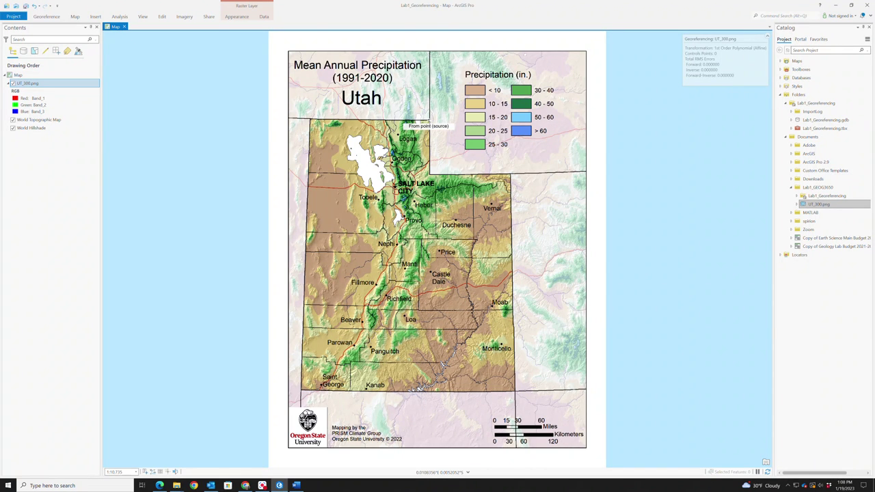
{"action": "left_click", "coordinate": [429, 121]}
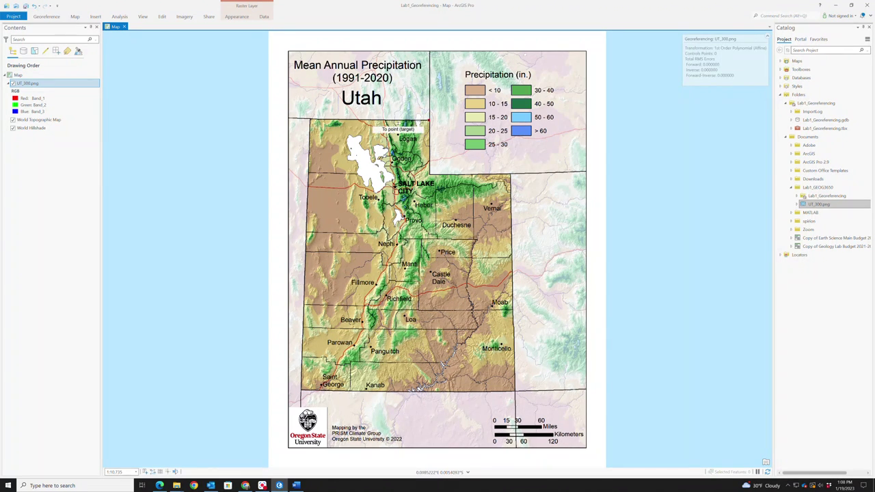
Step: Zoom to the World Topographic Map layer and place the first target point at the Utah–Idaho–Wyoming border corner
{"action": "right_click", "coordinate": [44, 122]}
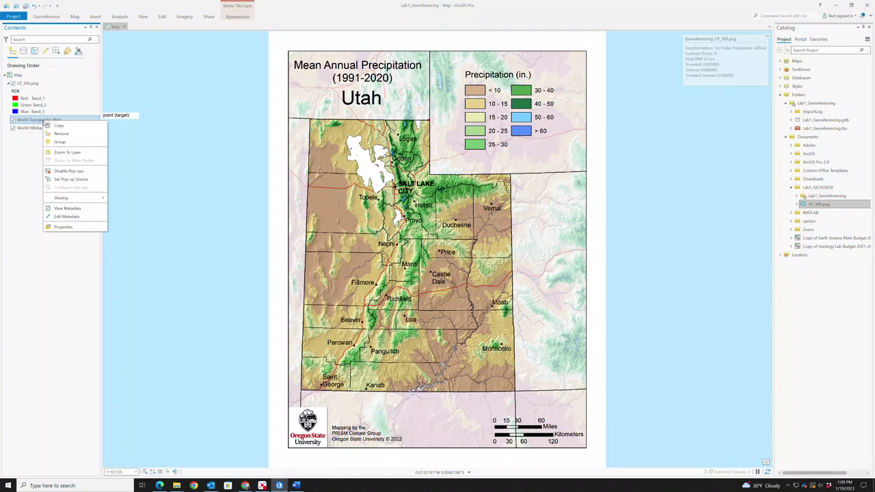
{"action": "left_click", "coordinate": [69, 153]}
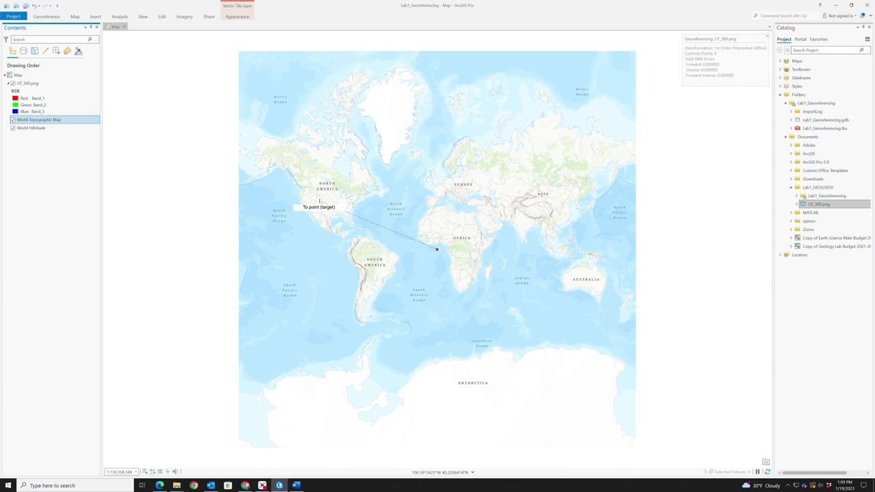
{"action": "scroll", "coordinate": [319, 202], "scroll_direction": "up", "scroll_amount": 5}
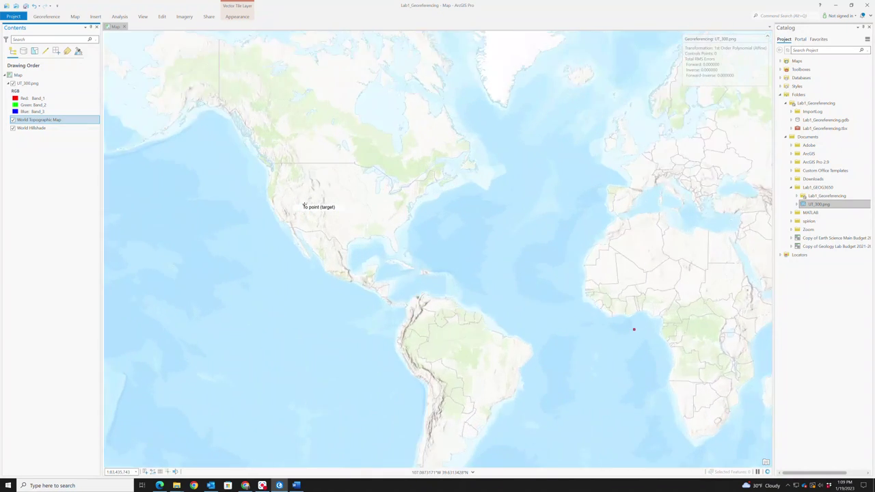
{"action": "scroll", "coordinate": [304, 205], "scroll_direction": "up", "scroll_amount": 6}
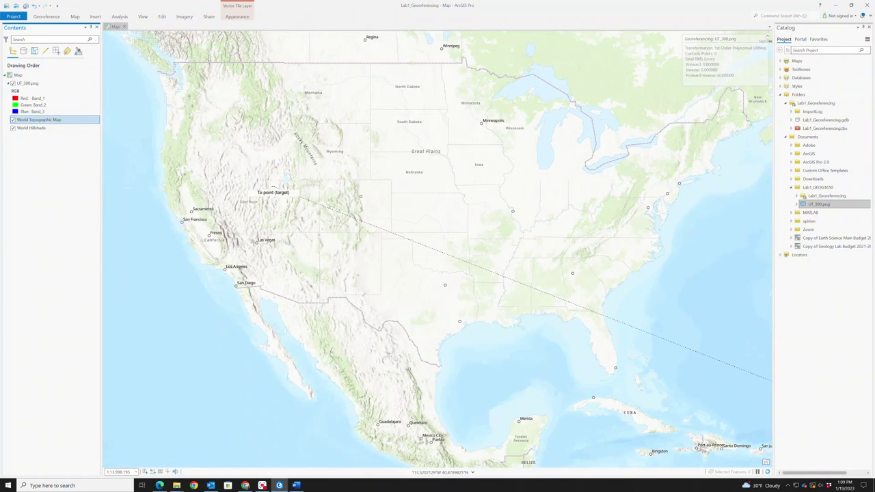
{"action": "scroll", "coordinate": [320, 174], "scroll_direction": "up", "scroll_amount": 4}
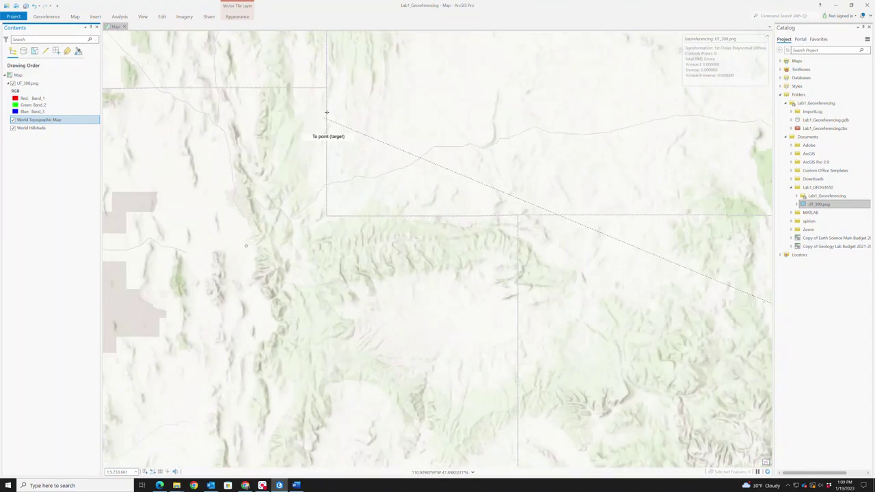
{"action": "scroll", "coordinate": [328, 88], "scroll_direction": "up", "scroll_amount": 2}
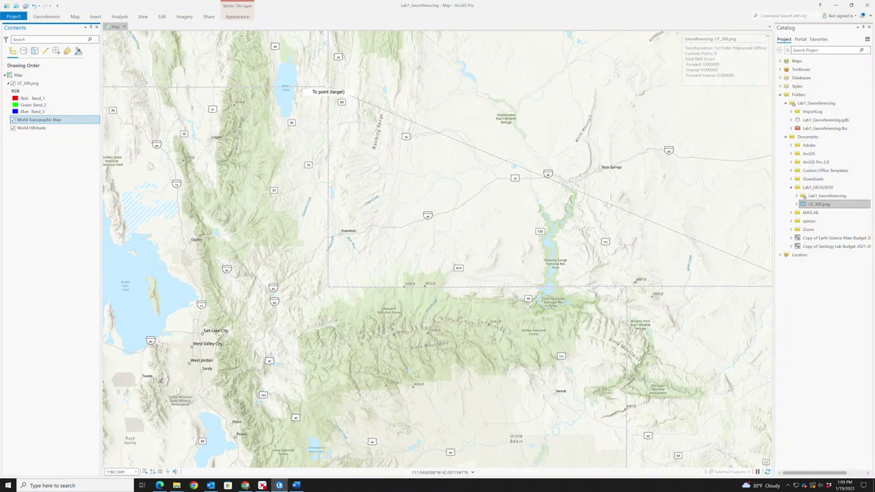
{"action": "left_click", "coordinate": [328, 87]}
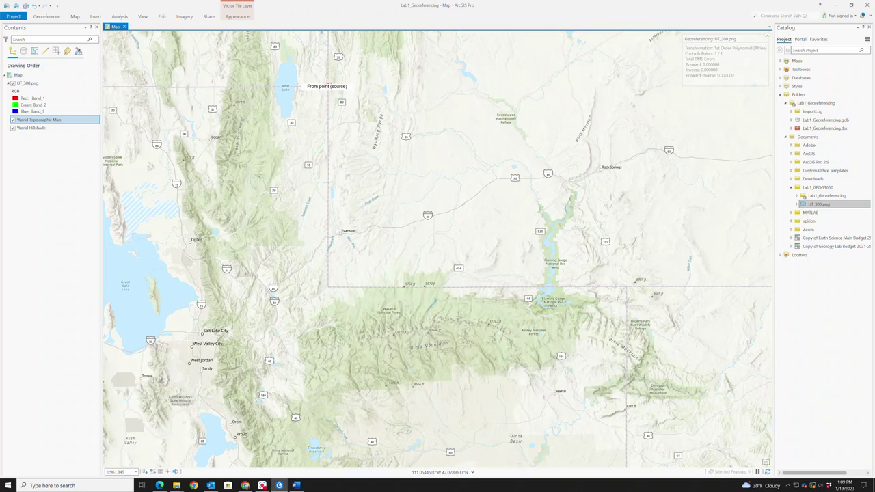
Step: Place the second source point on UT_300.png at the inner corner of Utah's northeastern notch
{"action": "scroll", "coordinate": [328, 87], "scroll_direction": "up", "scroll_amount": 10}
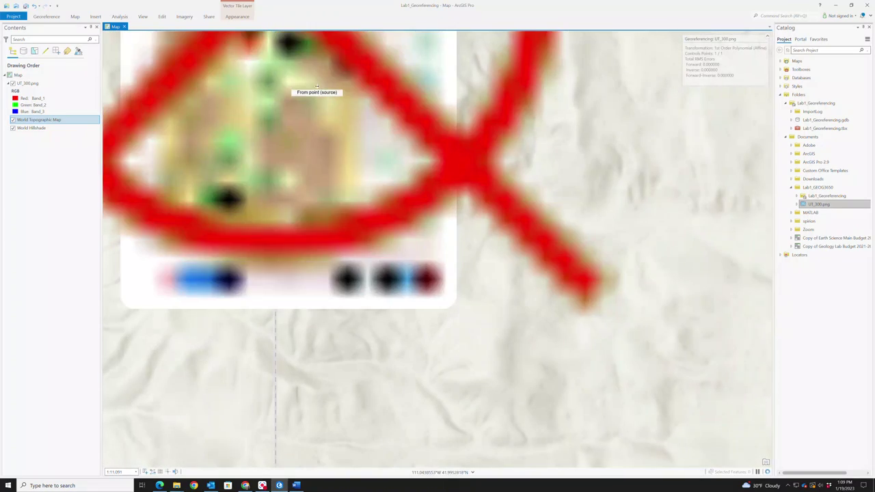
{"action": "scroll", "coordinate": [309, 84], "scroll_direction": "down", "scroll_amount": 2}
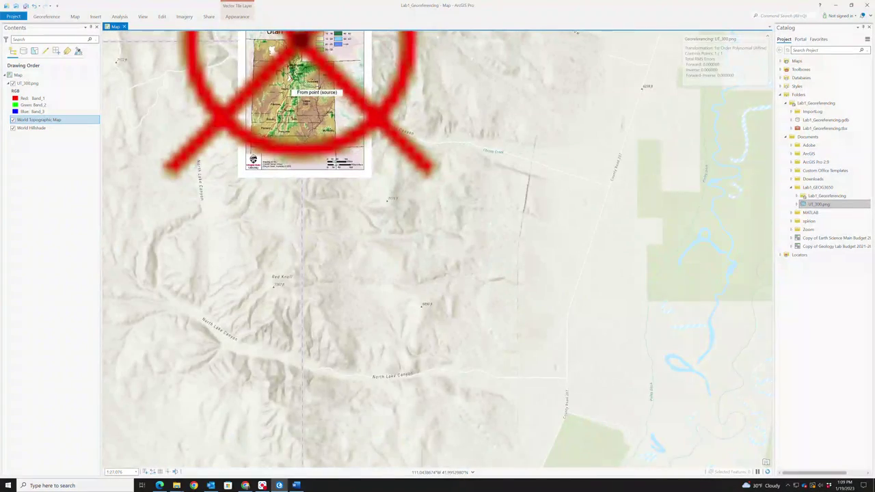
{"action": "scroll", "coordinate": [309, 63], "scroll_direction": "down", "scroll_amount": 2}
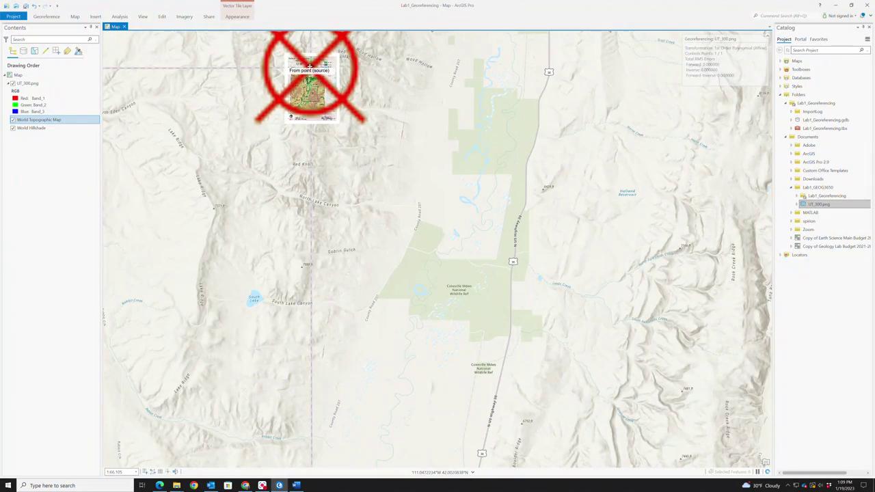
{"action": "scroll", "coordinate": [310, 63], "scroll_direction": "up", "scroll_amount": 4}
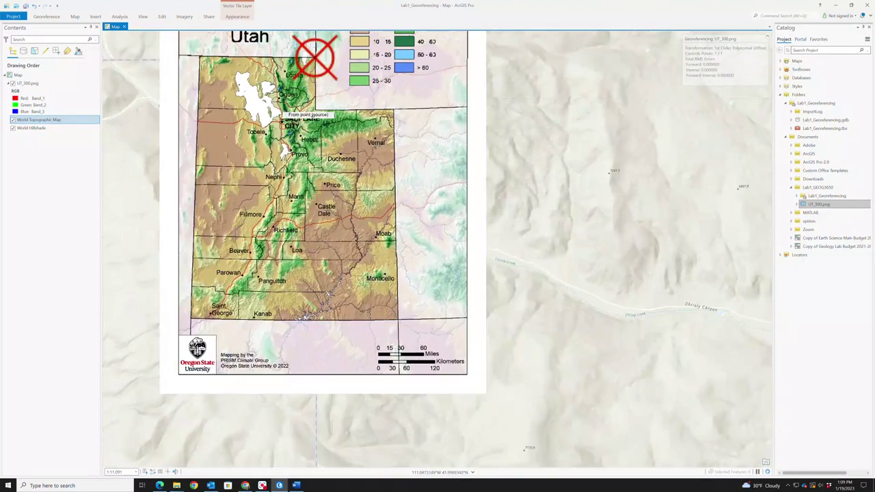
{"action": "scroll", "coordinate": [294, 128], "scroll_direction": "up", "scroll_amount": 2}
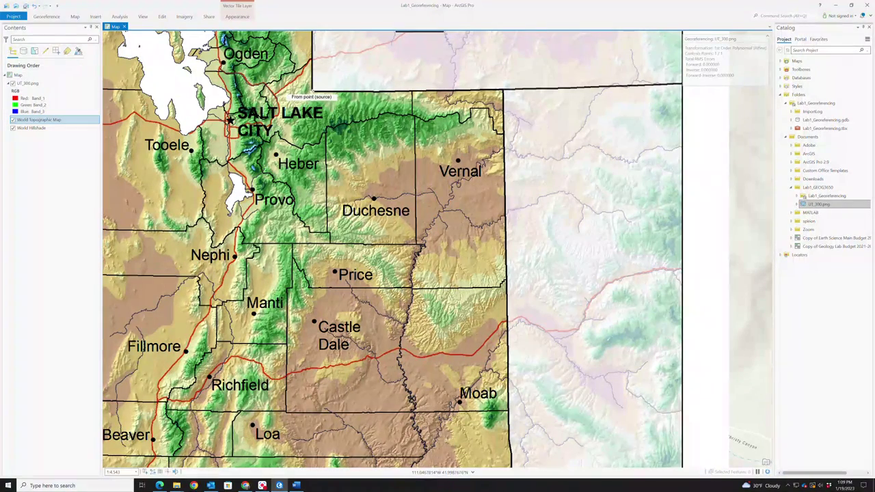
{"action": "left_click", "coordinate": [311, 95]}
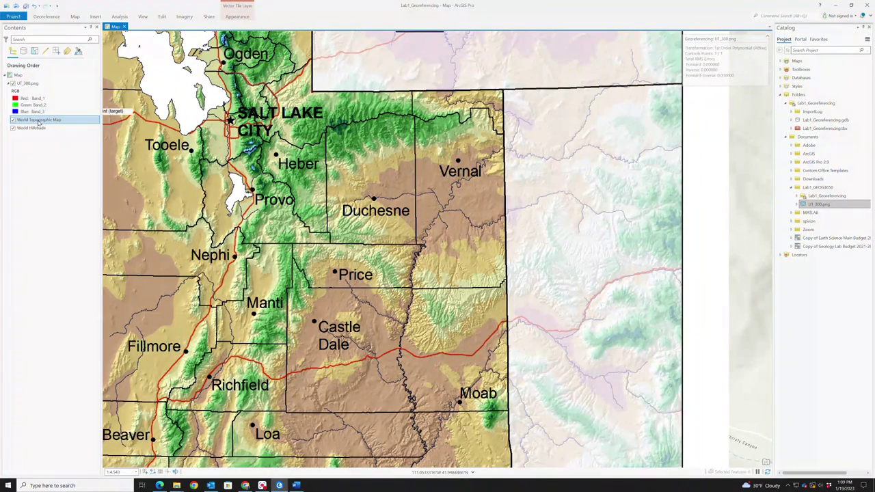
Step: Place the second target point on the topographic basemap at the inner corner of the Utah–Wyoming border, southwest of Wyoming
{"action": "scroll", "coordinate": [319, 123], "scroll_direction": "down", "scroll_amount": 5}
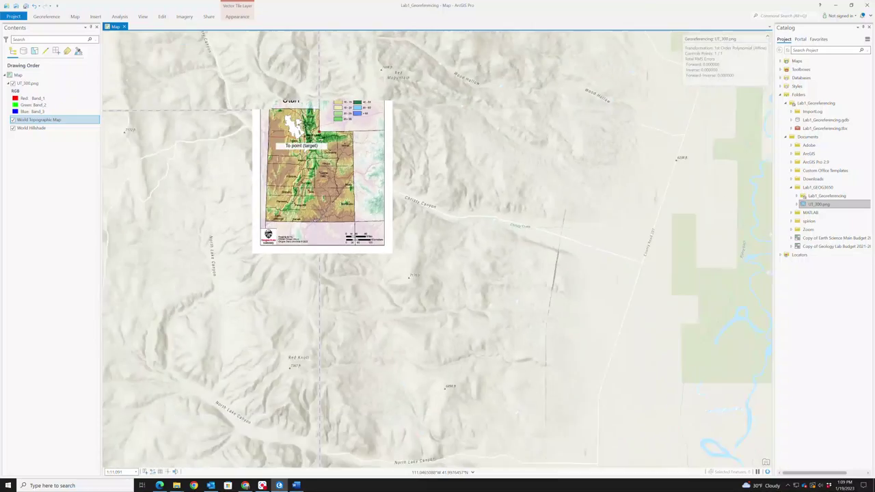
{"action": "scroll", "coordinate": [316, 246], "scroll_direction": "down", "scroll_amount": 2}
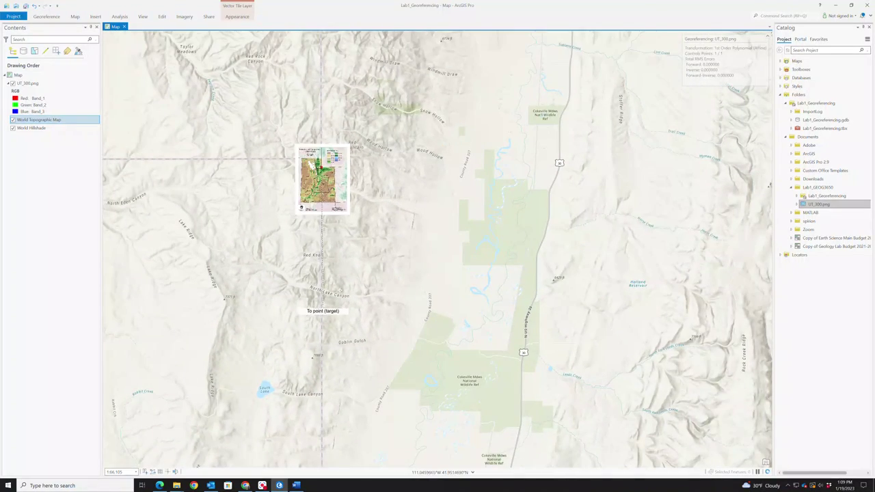
{"action": "scroll", "coordinate": [339, 298], "scroll_direction": "down", "scroll_amount": 4}
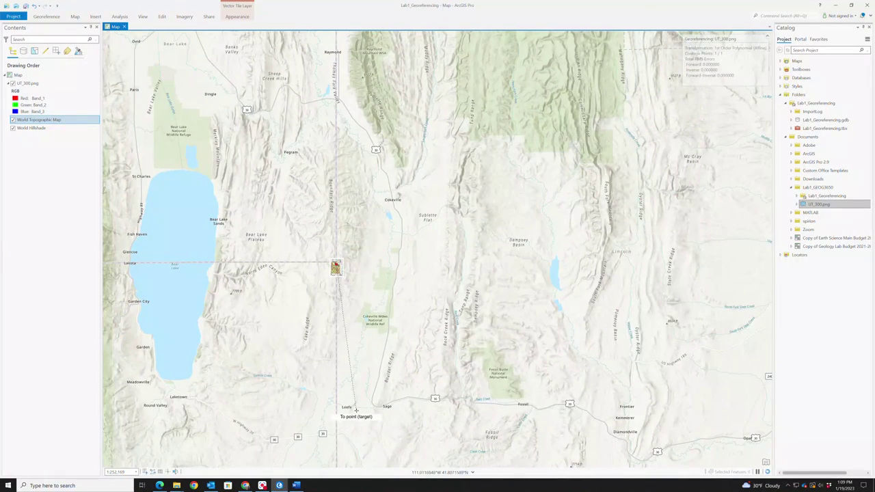
{"action": "scroll", "coordinate": [337, 258], "scroll_direction": "down", "scroll_amount": 3}
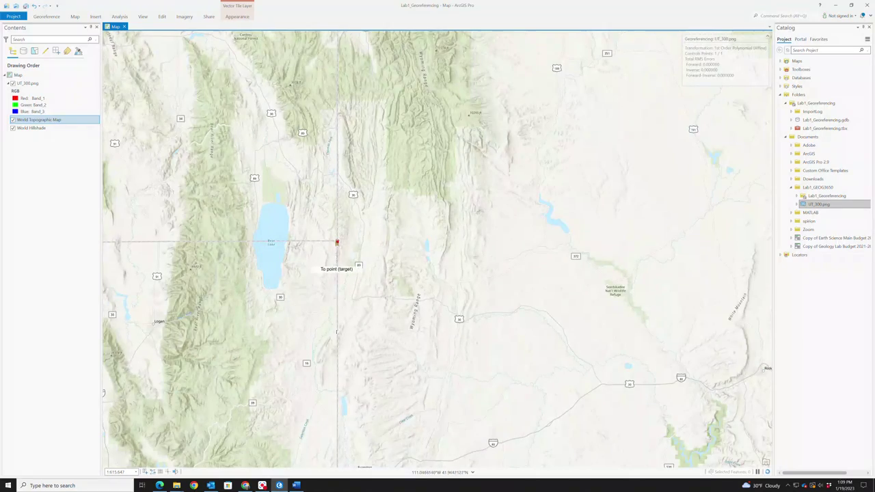
{"action": "scroll", "coordinate": [349, 154], "scroll_direction": "down", "scroll_amount": 3}
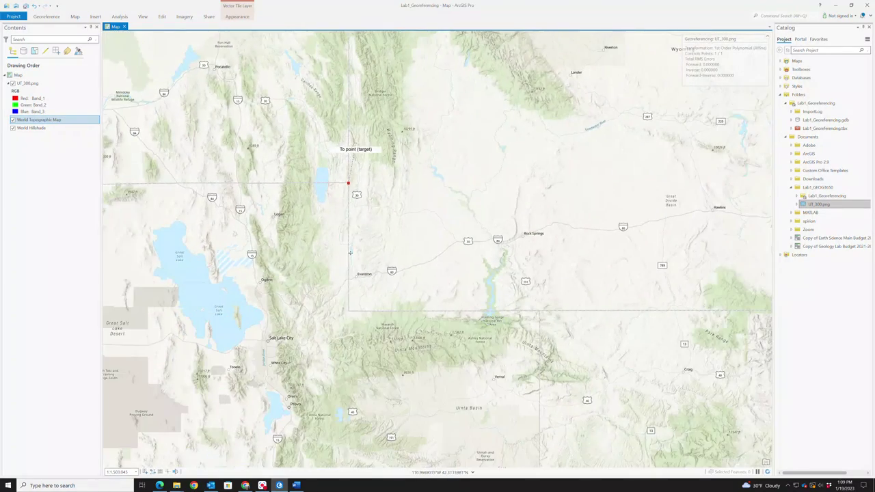
{"action": "scroll", "coordinate": [348, 311], "scroll_direction": "up", "scroll_amount": 3}
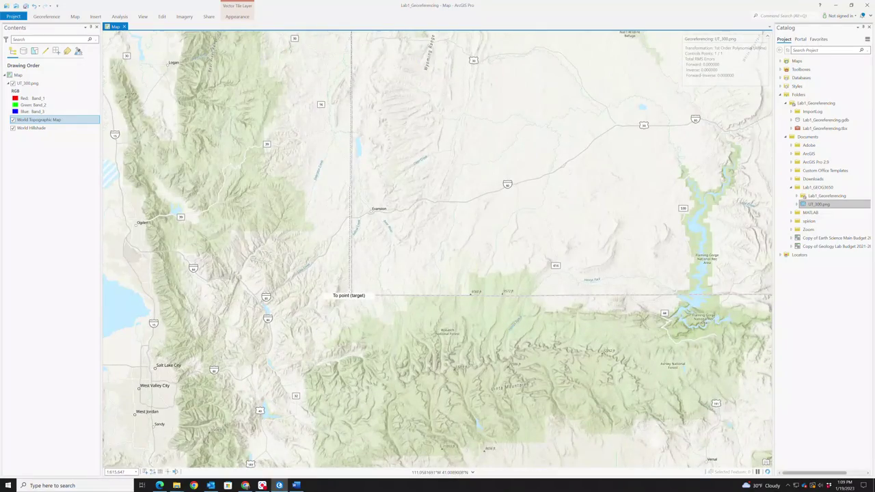
{"action": "scroll", "coordinate": [352, 295], "scroll_direction": "up", "scroll_amount": 2}
{"action": "scroll", "coordinate": [352, 294], "scroll_direction": "up", "scroll_amount": 3}
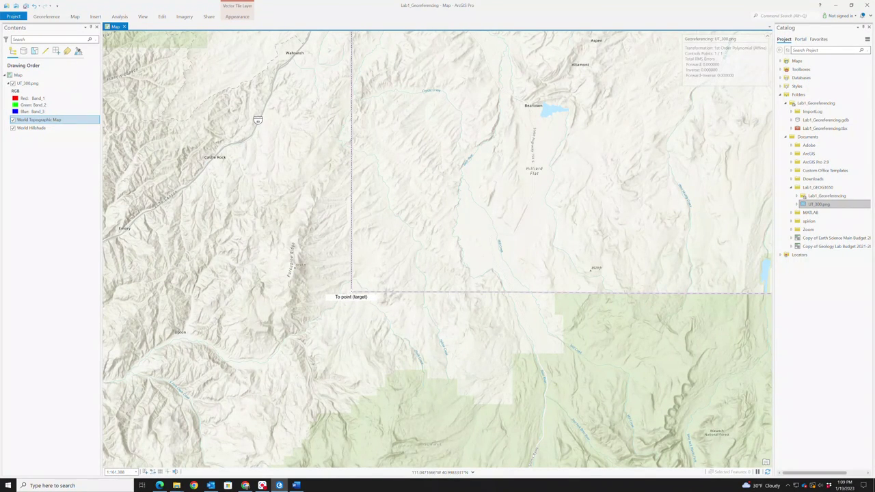
{"action": "left_click", "coordinate": [351, 292]}
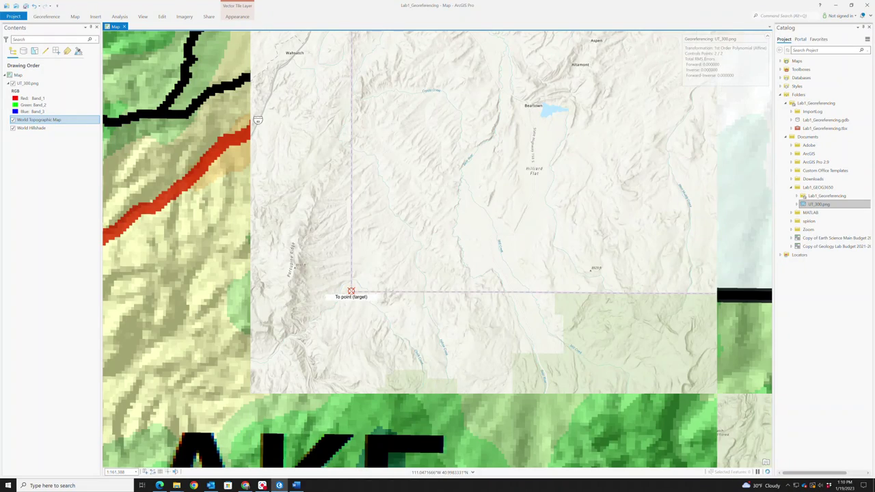
Step: Place the third source point on UT_300.png at Utah's northeastern corner with Wyoming and Colorado
{"action": "scroll", "coordinate": [351, 292], "scroll_direction": "down", "scroll_amount": 3}
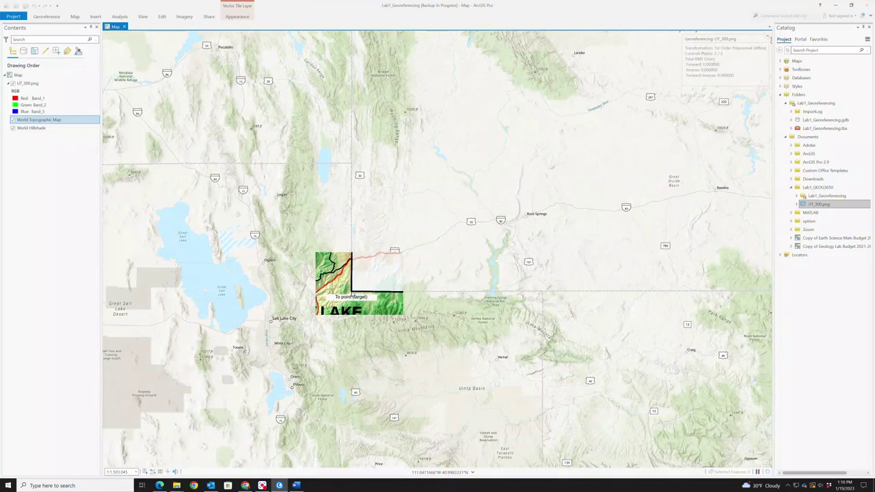
{"action": "scroll", "coordinate": [351, 291], "scroll_direction": "down", "scroll_amount": 2}
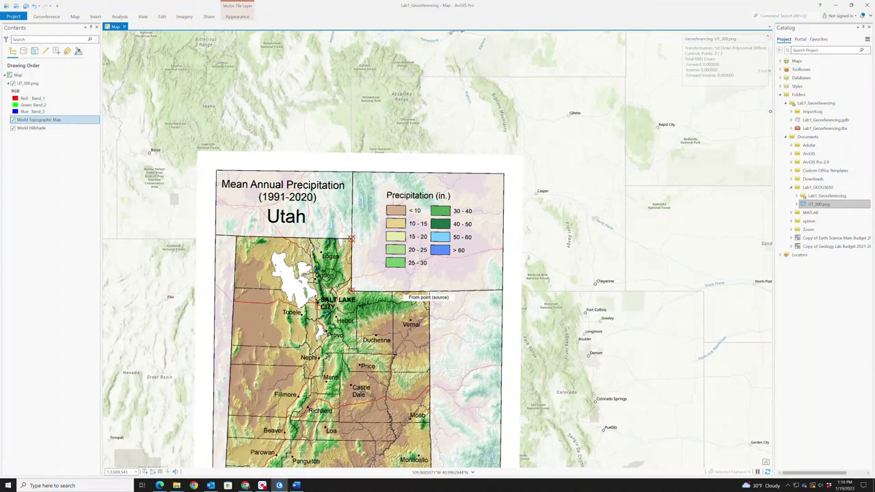
{"action": "scroll", "coordinate": [428, 292], "scroll_direction": "up", "scroll_amount": 4}
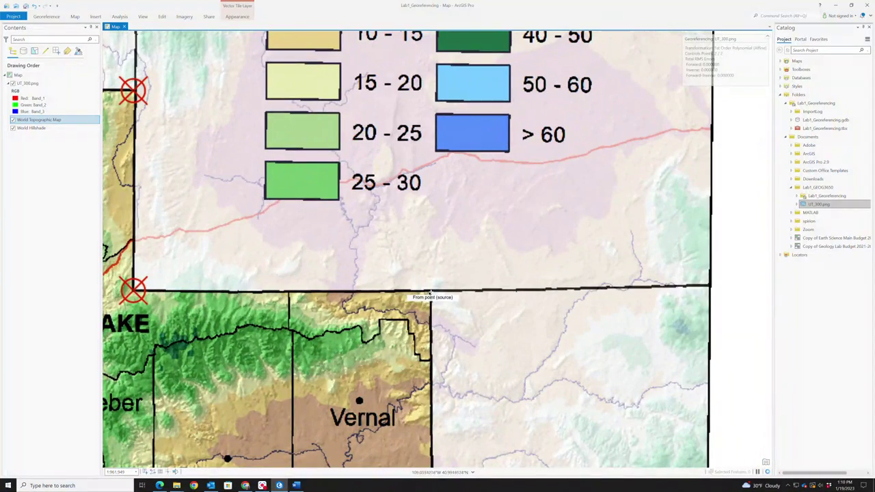
{"action": "left_click", "coordinate": [429, 292]}
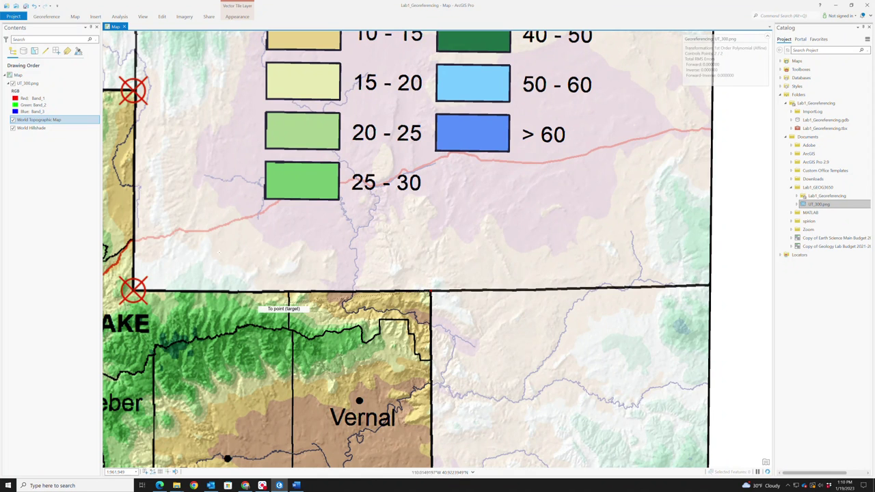
Step: Hide UT_300.png, place the third target point at the Utah–Wyoming–Colorado border corner on the basemap, and show the raster again
{"action": "left_click", "coordinate": [18, 83]}
{"action": "left_click", "coordinate": [13, 84]}
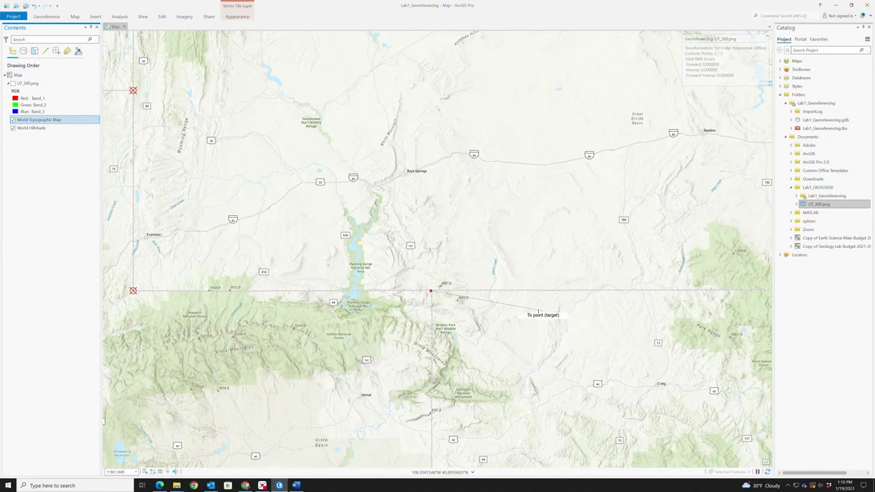
{"action": "scroll", "coordinate": [430, 293], "scroll_direction": "up", "scroll_amount": 5}
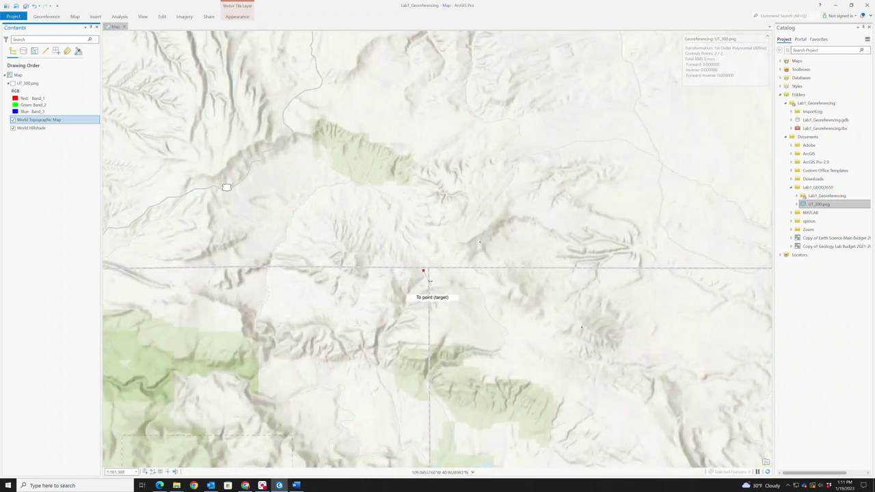
{"action": "scroll", "coordinate": [427, 268], "scroll_direction": "up", "scroll_amount": 3}
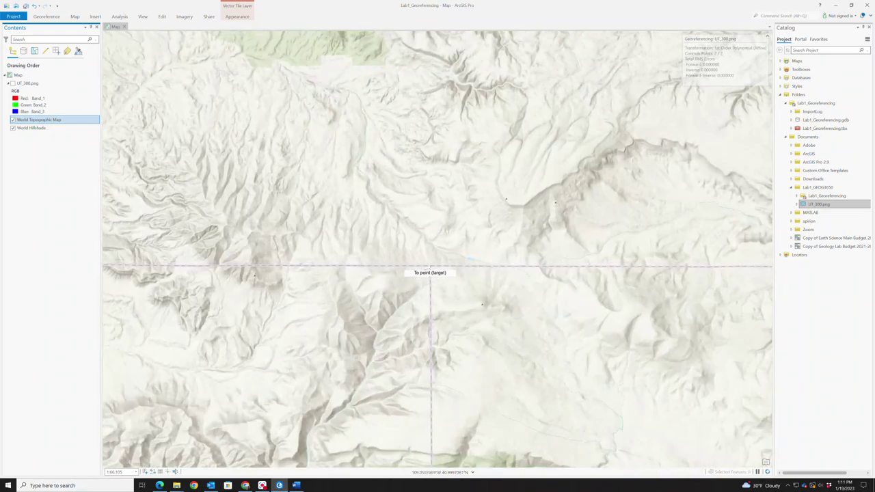
{"action": "left_click", "coordinate": [430, 266]}
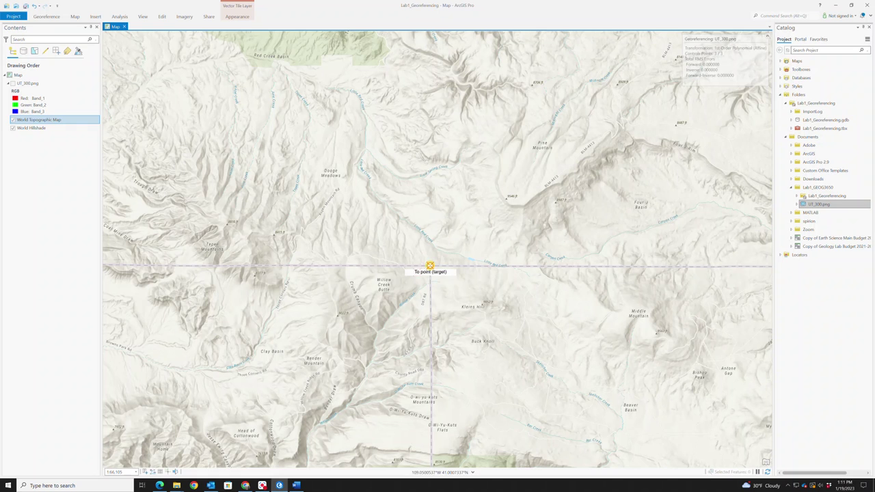
{"action": "left_click", "coordinate": [12, 83]}
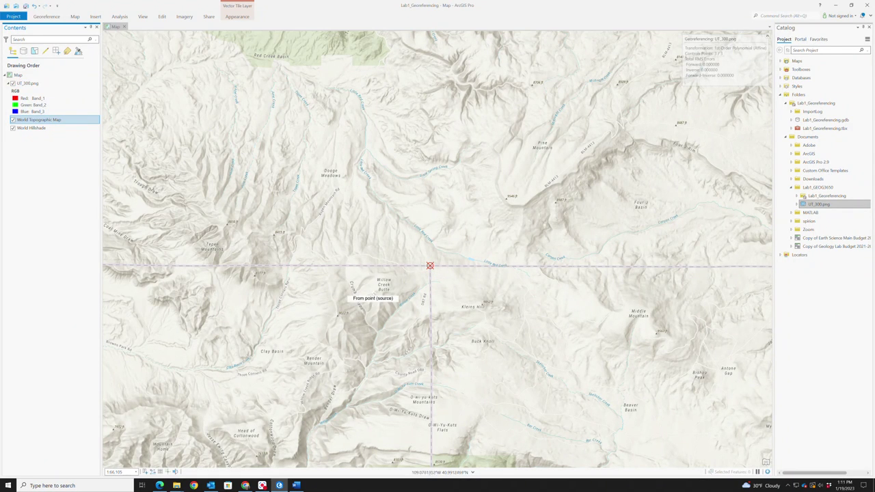
{"action": "scroll", "coordinate": [373, 294], "scroll_direction": "down", "scroll_amount": 3}
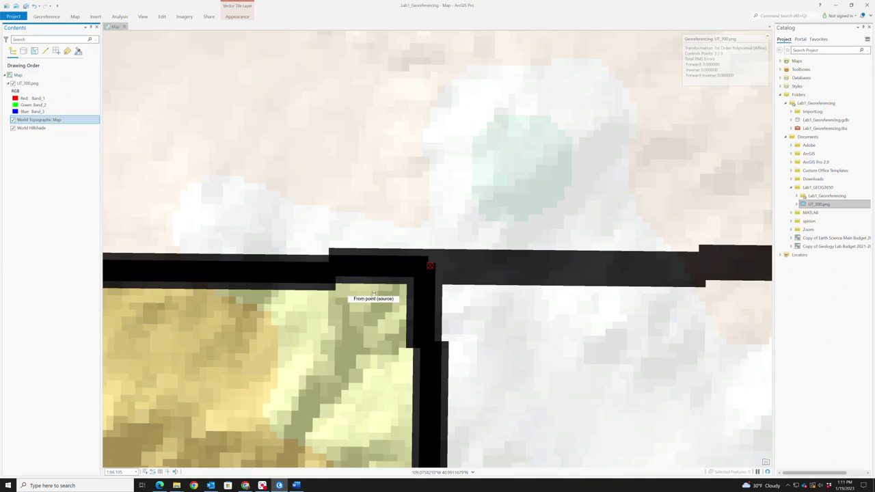
Step: Place the fourth source point on UT_300.png at Utah's northwestern border corner
{"action": "scroll", "coordinate": [374, 291], "scroll_direction": "down", "scroll_amount": 5}
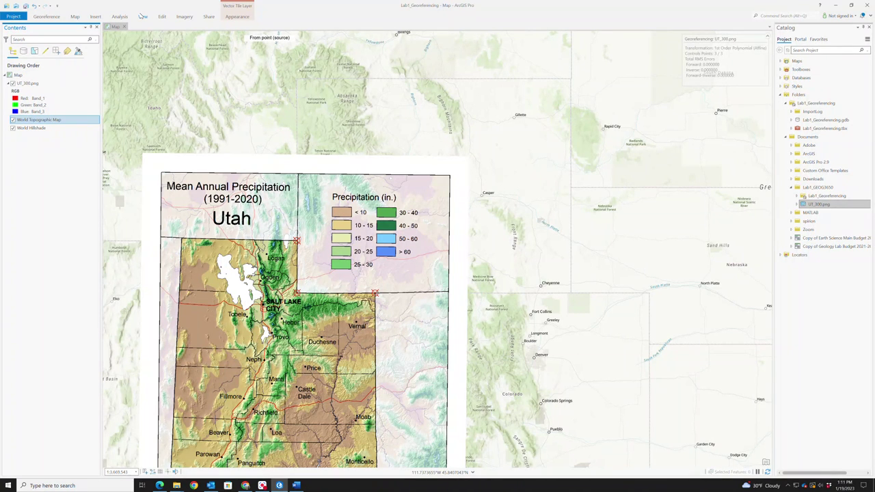
{"action": "left_click", "coordinate": [13, 83]}
{"action": "left_click", "coordinate": [12, 83]}
{"action": "left_click", "coordinate": [13, 84]}
{"action": "left_click", "coordinate": [12, 84]}
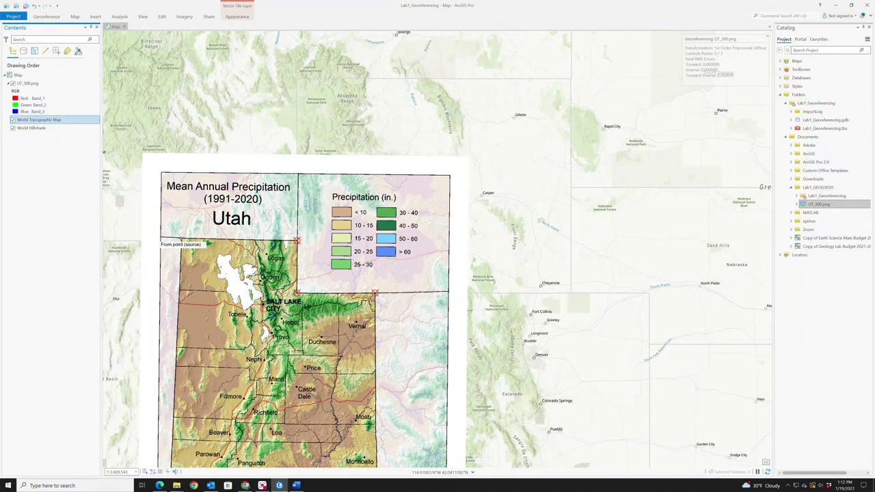
{"action": "scroll", "coordinate": [188, 235], "scroll_direction": "up", "scroll_amount": 8}
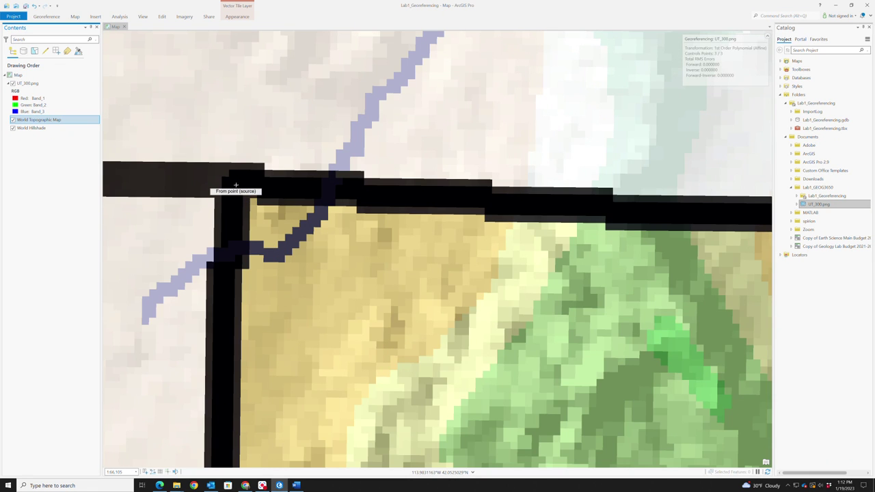
{"action": "left_click", "coordinate": [236, 185]}
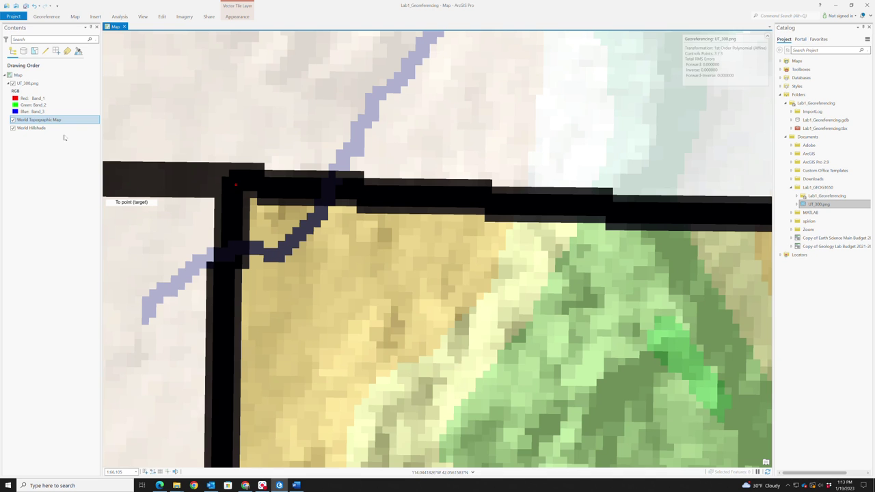
Step: Hide UT_300.png, place the fourth target point at Utah's northwestern border corner on the basemap, and show the raster again
{"action": "left_click", "coordinate": [13, 83]}
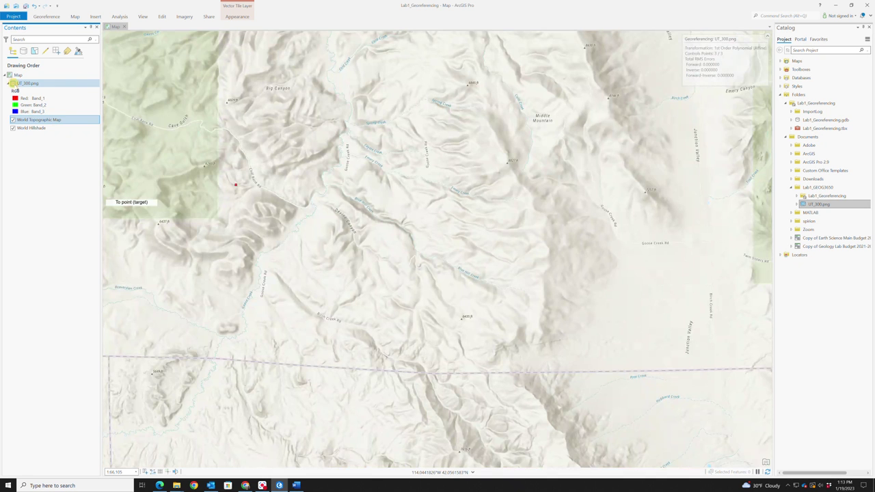
{"action": "scroll", "coordinate": [277, 301], "scroll_direction": "down", "scroll_amount": 2}
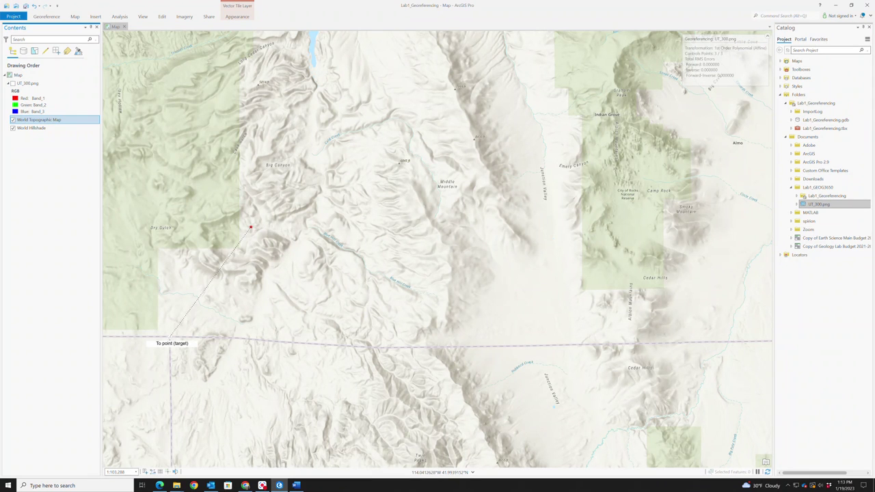
{"action": "left_click", "coordinate": [170, 337]}
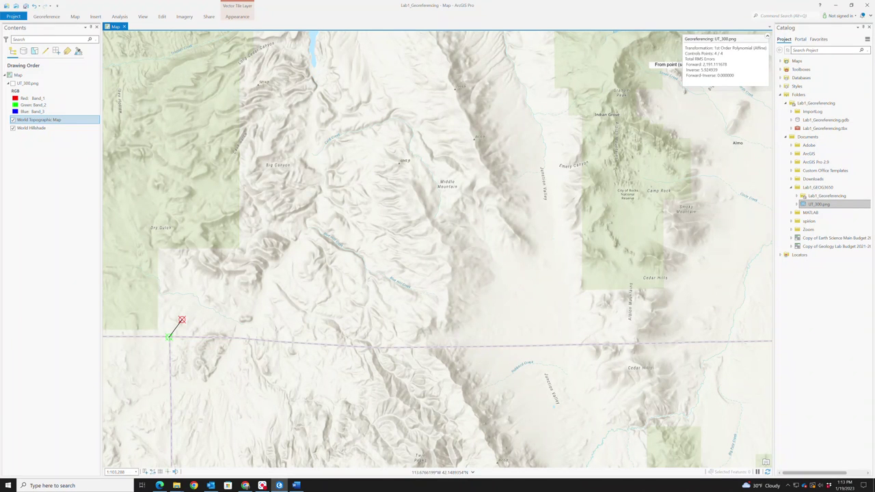
{"action": "left_click", "coordinate": [13, 84]}
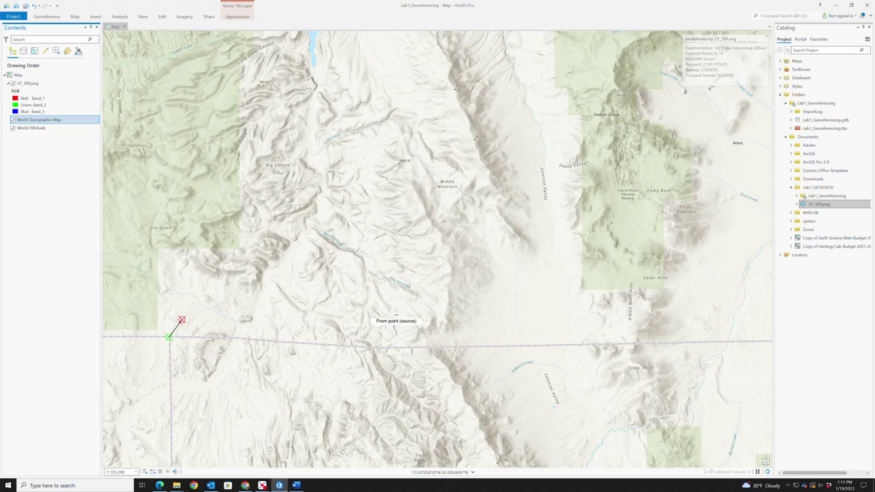
Step: Inspect the first control point's offset at the Utah–Idaho–Wyoming corner and open the control point table
{"action": "scroll", "coordinate": [395, 316], "scroll_direction": "down", "scroll_amount": 3}
{"action": "scroll", "coordinate": [395, 316], "scroll_direction": "down", "scroll_amount": 5}
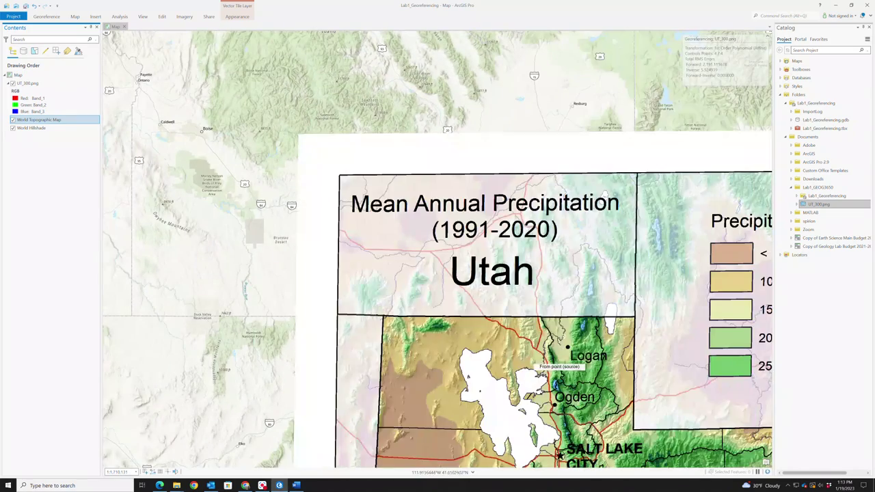
{"action": "scroll", "coordinate": [592, 316], "scroll_direction": "down", "scroll_amount": 2}
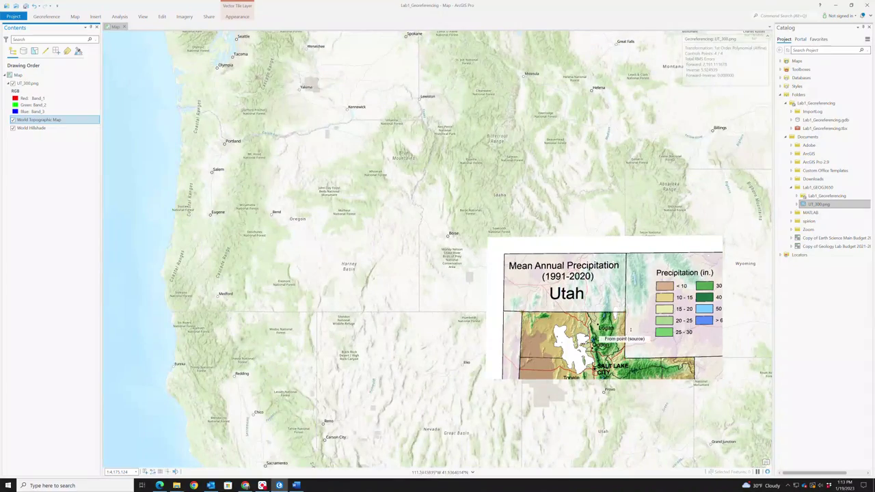
{"action": "scroll", "coordinate": [627, 327], "scroll_direction": "up", "scroll_amount": 5}
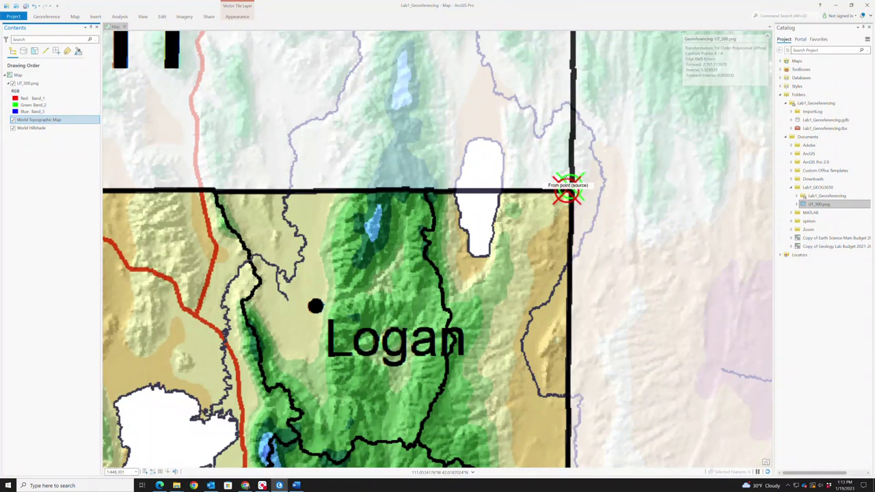
{"action": "scroll", "coordinate": [569, 190], "scroll_direction": "up", "scroll_amount": 4}
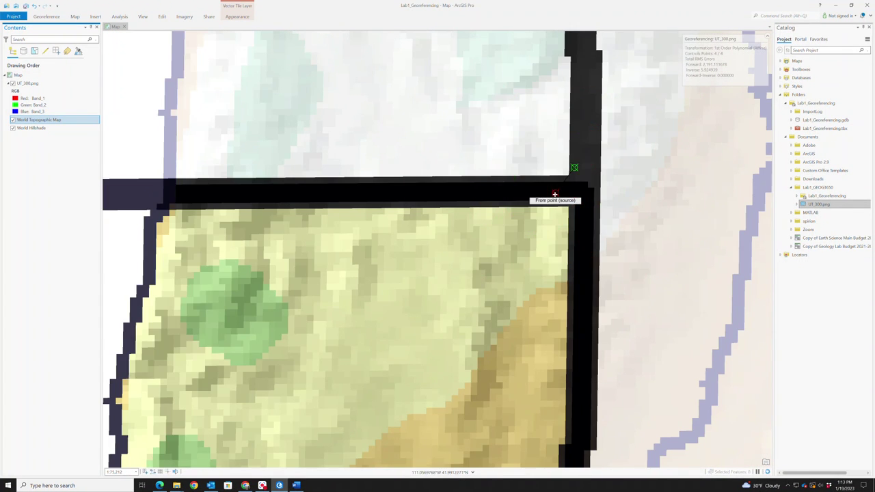
{"action": "left_click", "coordinate": [56, 18]}
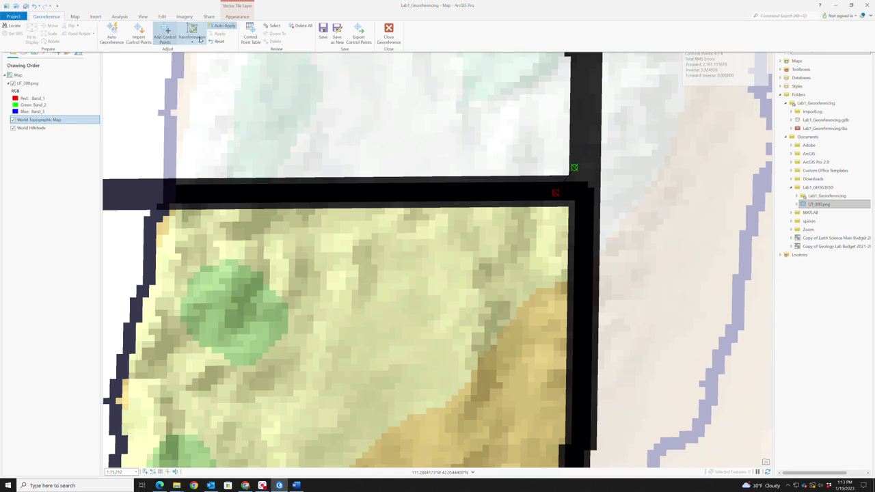
{"action": "left_click", "coordinate": [247, 42]}
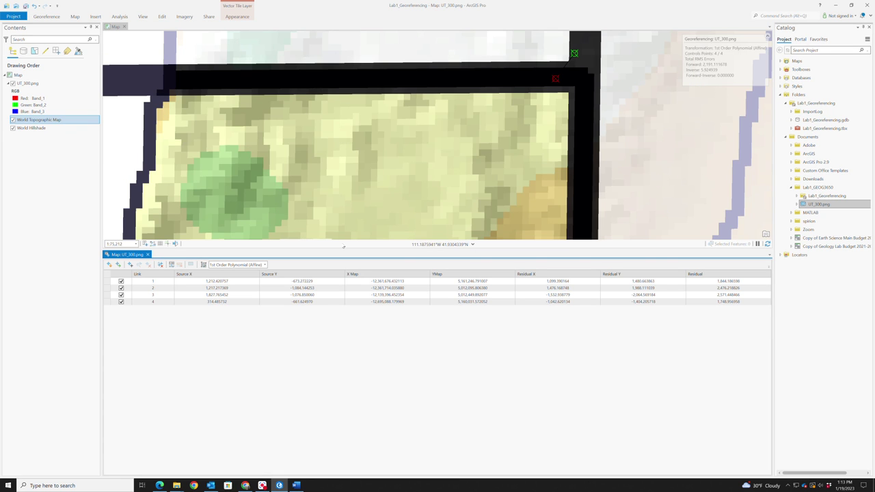
Step: Check the residual of link 1 and delete that control point from the table
{"action": "left_click", "coordinate": [715, 282]}
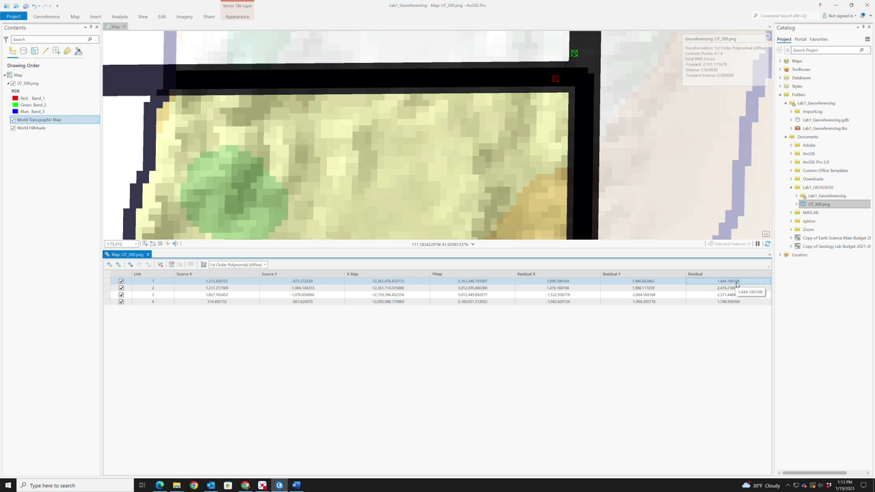
{"action": "left_click", "coordinate": [106, 282]}
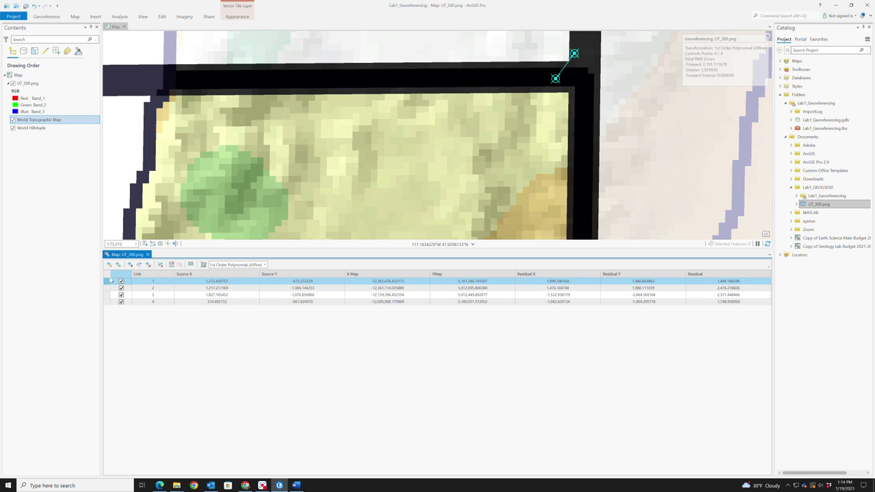
{"action": "left_click", "coordinate": [152, 267]}
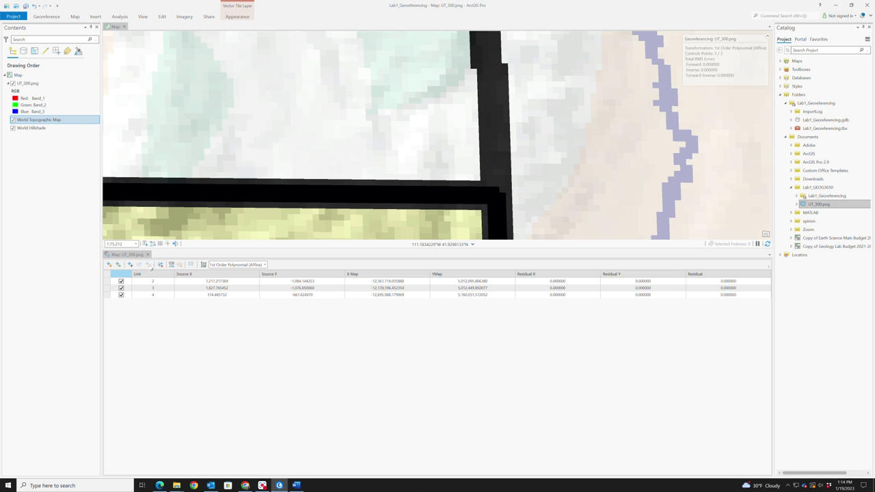
Step: Add a replacement source point on UT_300.png at Utah's corner with Idaho and Wyoming
{"action": "left_click", "coordinate": [45, 17]}
{"action": "left_click", "coordinate": [169, 36]}
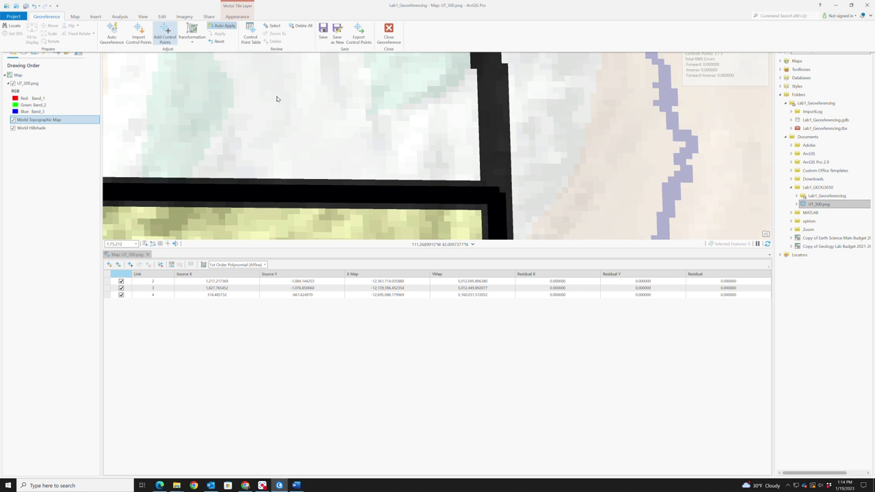
{"action": "left_click", "coordinate": [496, 199]}
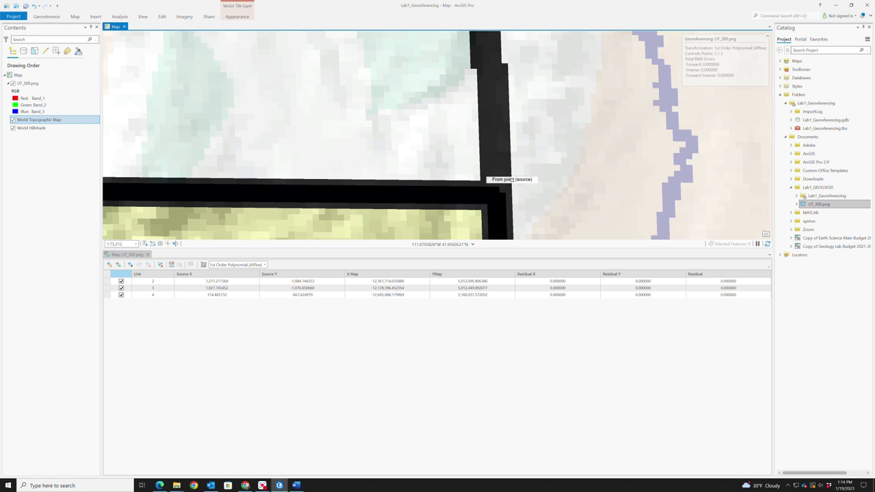
{"action": "left_click", "coordinate": [494, 199]}
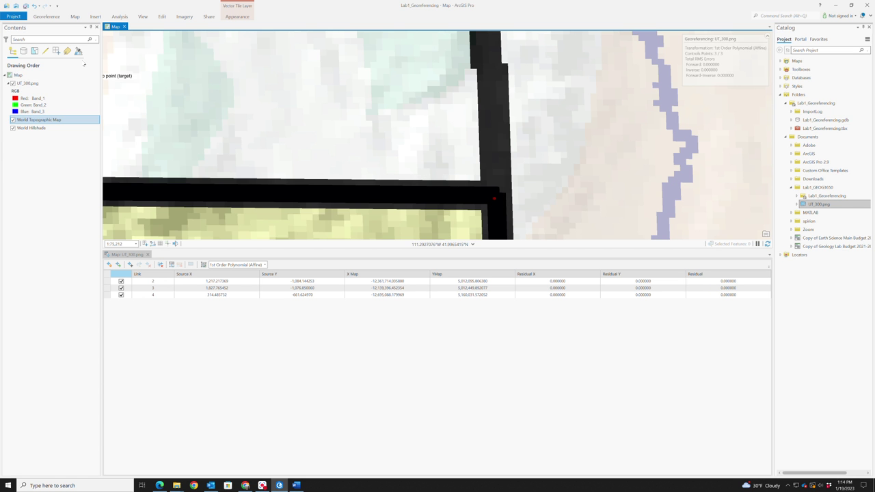
Step: Hide UT_300.png and place the replacement target point at the Utah–Idaho–Wyoming border corner on the basemap
{"action": "left_click", "coordinate": [13, 84]}
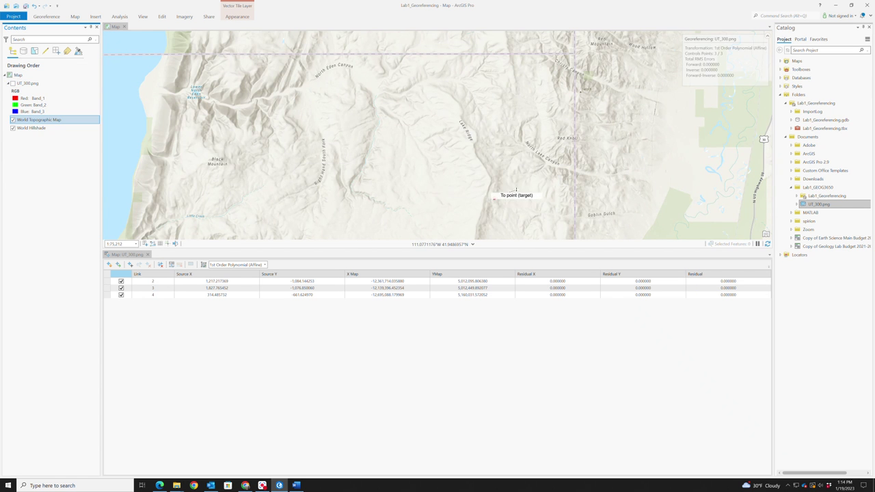
{"action": "scroll", "coordinate": [519, 190], "scroll_direction": "up", "scroll_amount": 2}
{"action": "scroll", "coordinate": [524, 152], "scroll_direction": "up", "scroll_amount": 3}
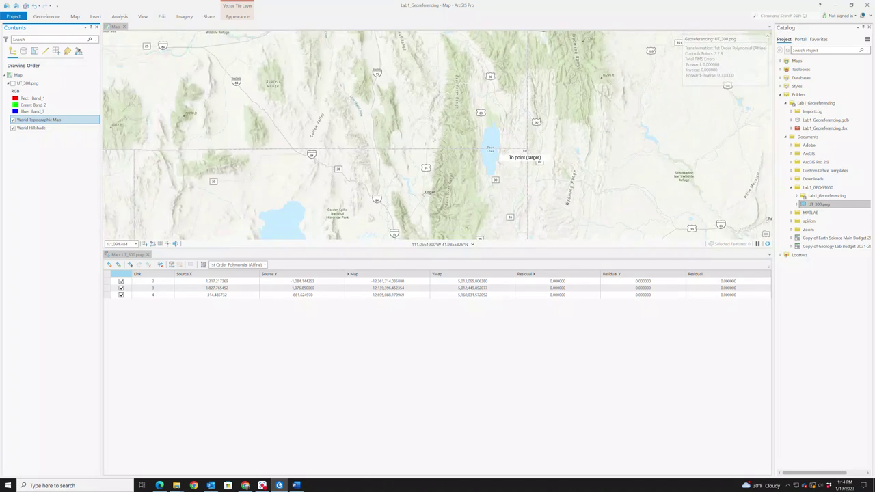
{"action": "scroll", "coordinate": [527, 148], "scroll_direction": "down", "scroll_amount": 5}
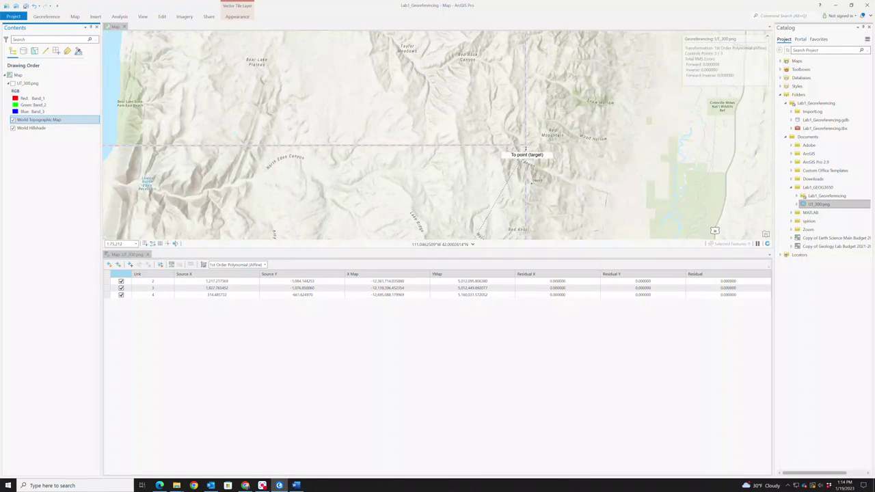
{"action": "left_click", "coordinate": [525, 145]}
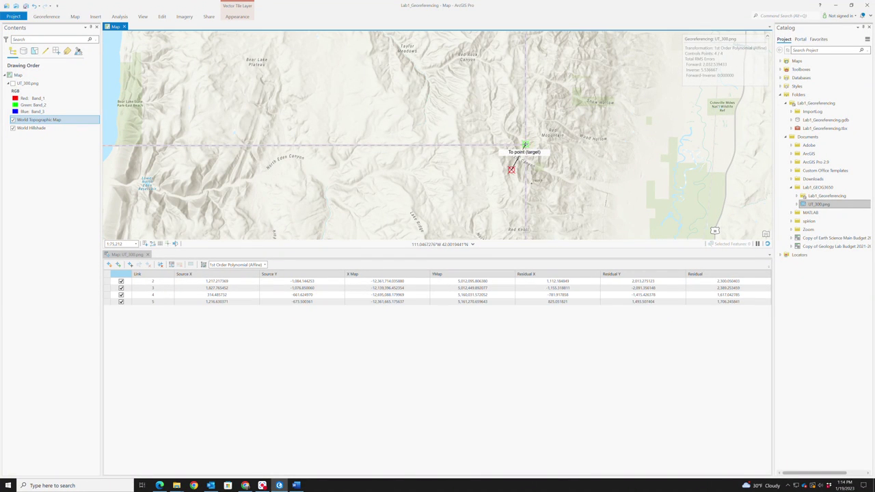
Step: Inspect the placement of the replacement target point and delete link 5 from the control point table
{"action": "scroll", "coordinate": [380, 146], "scroll_direction": "down", "scroll_amount": 5}
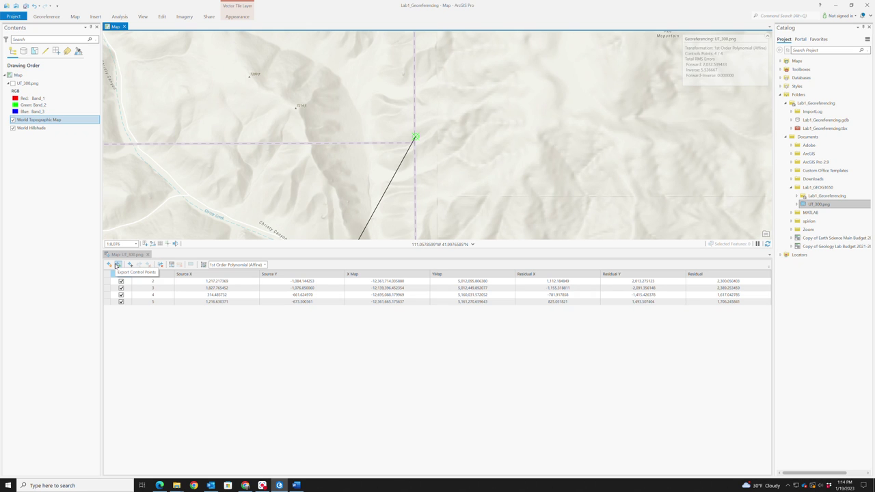
{"action": "left_click", "coordinate": [126, 302]}
{"action": "left_click", "coordinate": [110, 302]}
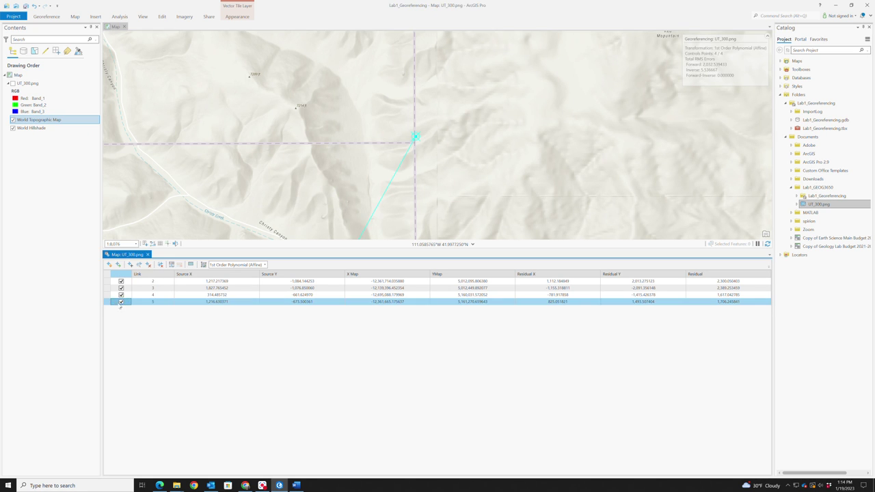
{"action": "key", "text": "Delete"}
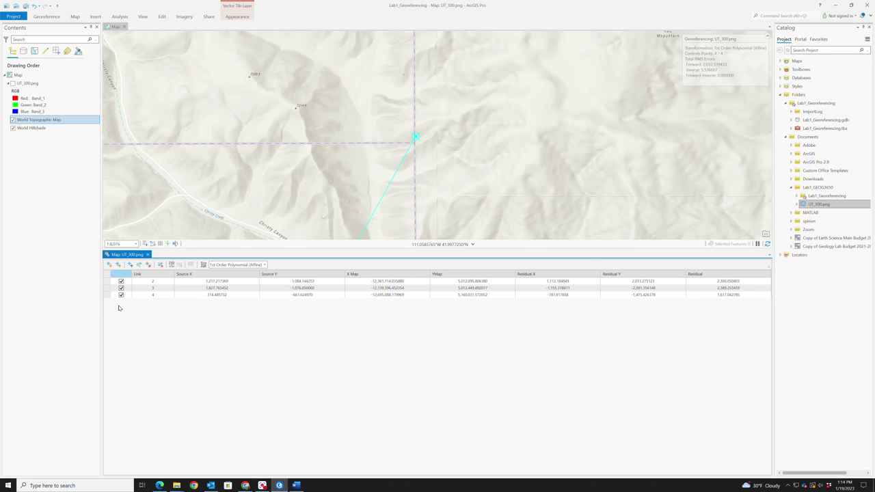
Step: Show UT_300.png again and place a new source point at the raster's Utah–Idaho–Wyoming corner
{"action": "scroll", "coordinate": [294, 186], "scroll_direction": "down", "scroll_amount": 5}
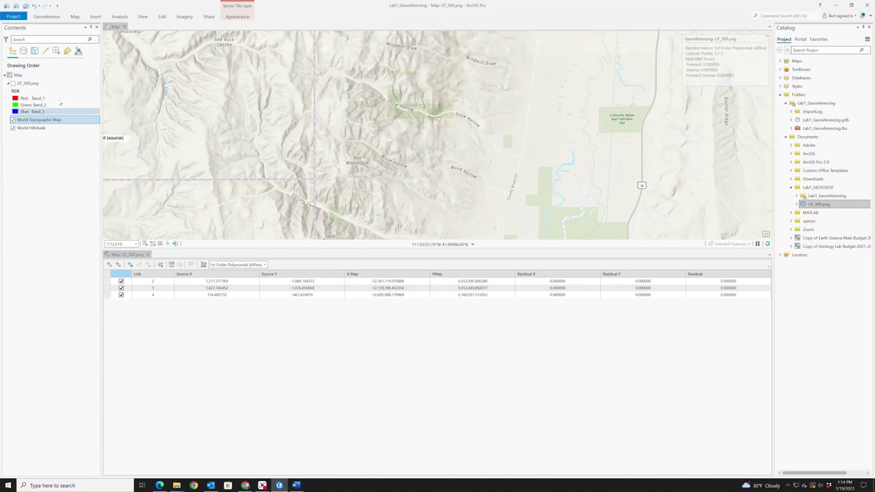
{"action": "left_click", "coordinate": [12, 83]}
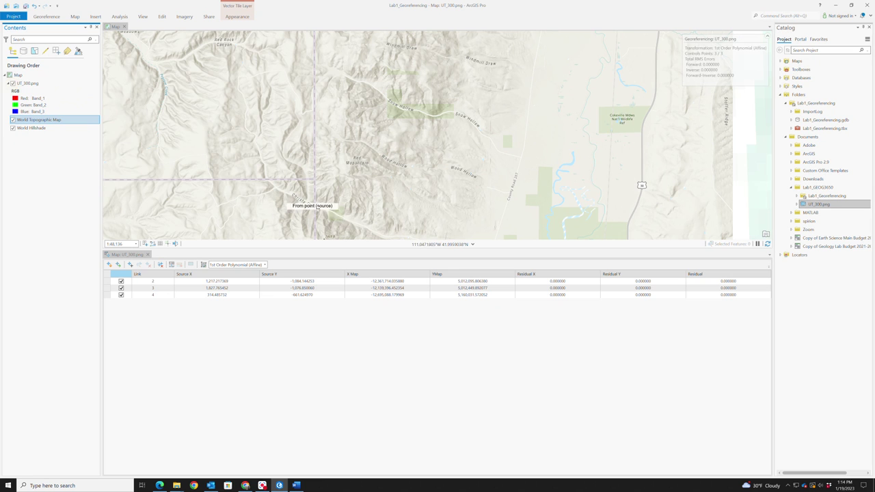
{"action": "scroll", "coordinate": [295, 183], "scroll_direction": "down", "scroll_amount": 3}
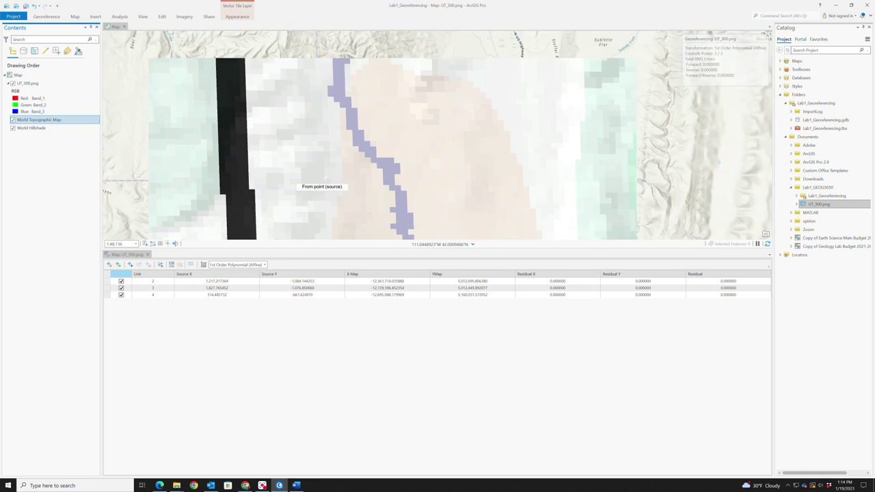
{"action": "scroll", "coordinate": [309, 210], "scroll_direction": "down", "scroll_amount": 4}
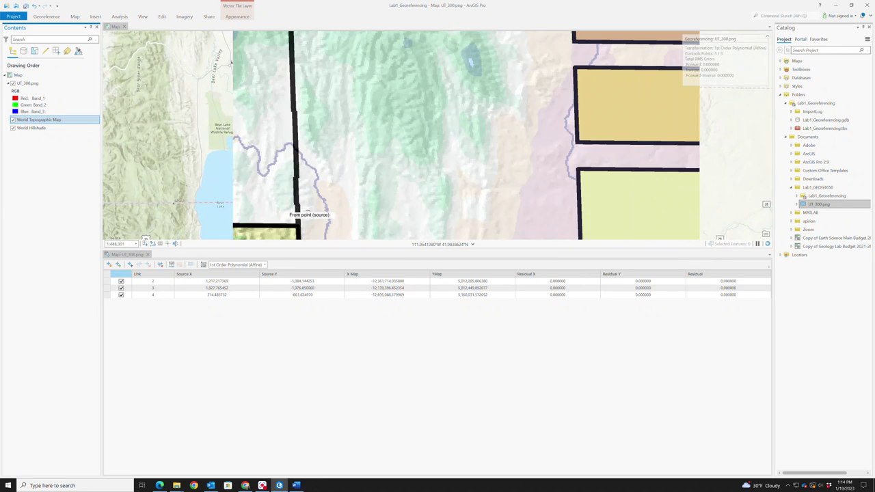
{"action": "scroll", "coordinate": [298, 223], "scroll_direction": "up", "scroll_amount": 3}
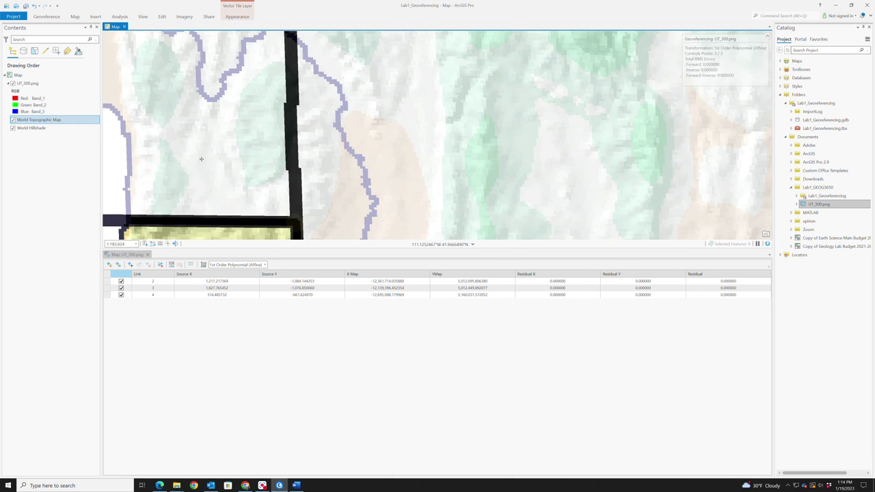
{"action": "left_click", "coordinate": [295, 223]}
Step: Hide UT_300.png and place the matching target point exactly where the Utah, Idaho and Wyoming borders meet on the basemap
{"action": "left_click", "coordinate": [12, 83]}
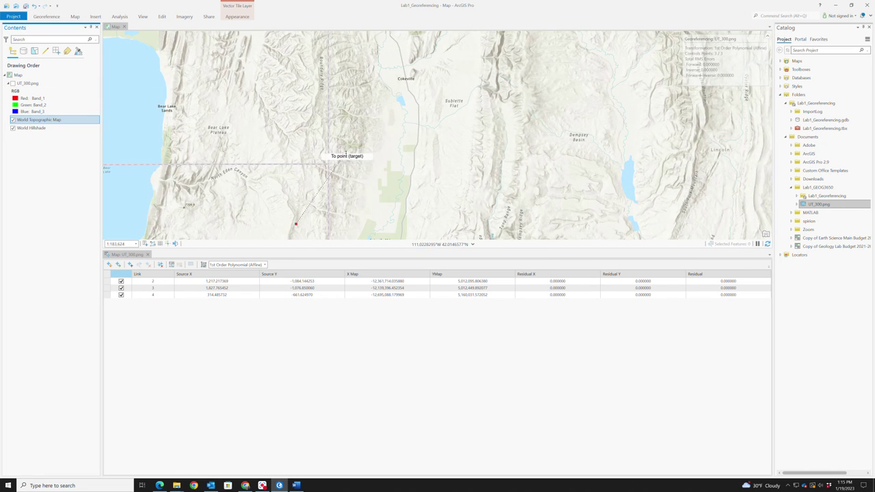
{"action": "scroll", "coordinate": [327, 164], "scroll_direction": "up", "scroll_amount": 2}
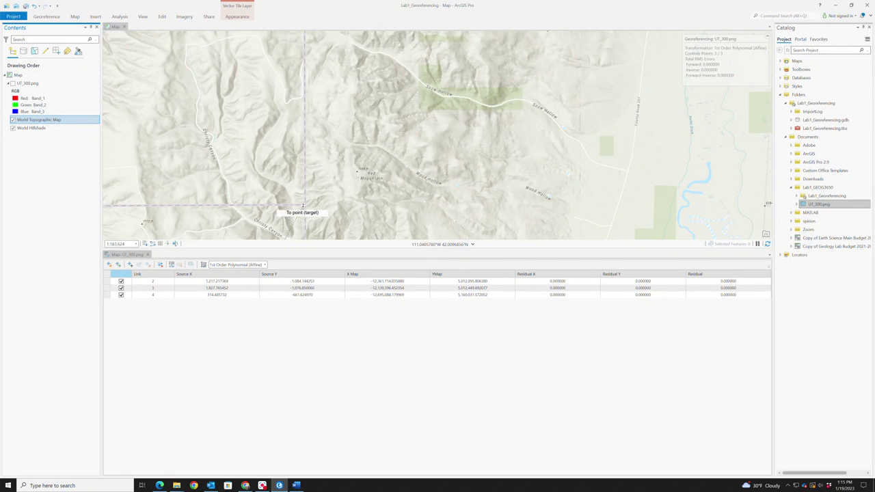
{"action": "left_click", "coordinate": [304, 205]}
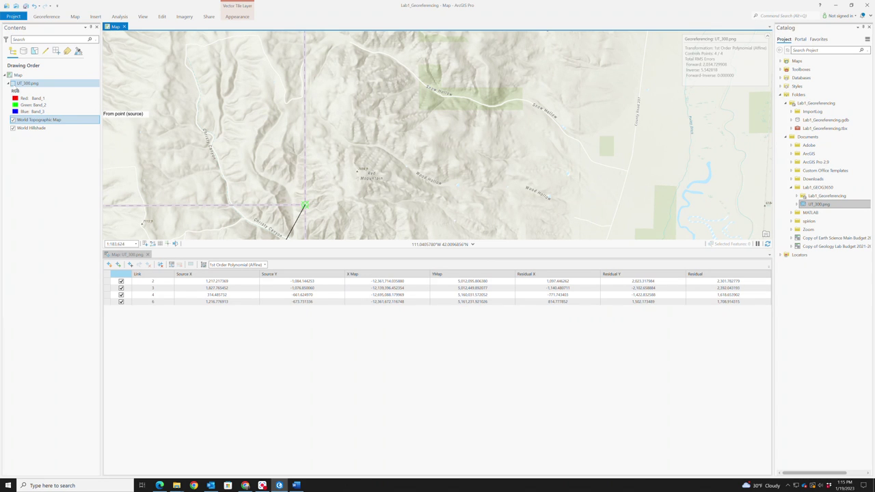
Step: Show UT_300.png again and check how the raster lines up at the Utah–Idaho–Wyoming border corner
{"action": "left_click", "coordinate": [12, 83]}
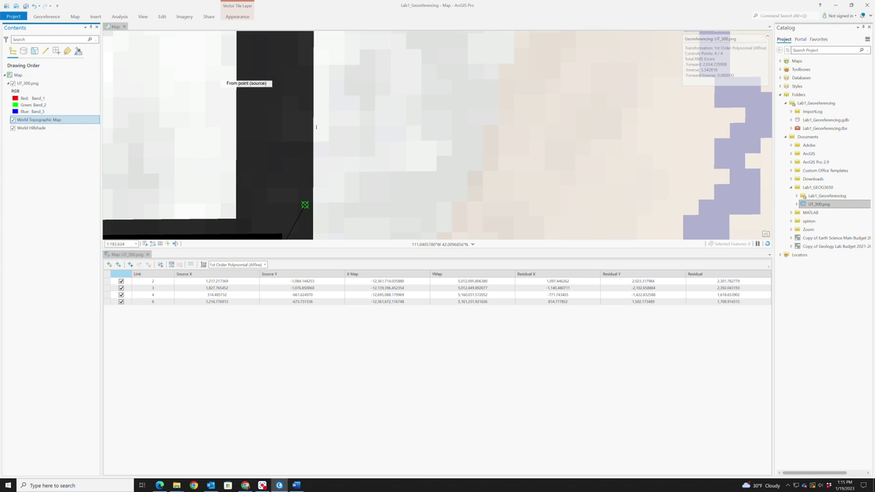
{"action": "scroll", "coordinate": [316, 127], "scroll_direction": "down", "scroll_amount": 4}
{"action": "scroll", "coordinate": [321, 133], "scroll_direction": "up", "scroll_amount": 3}
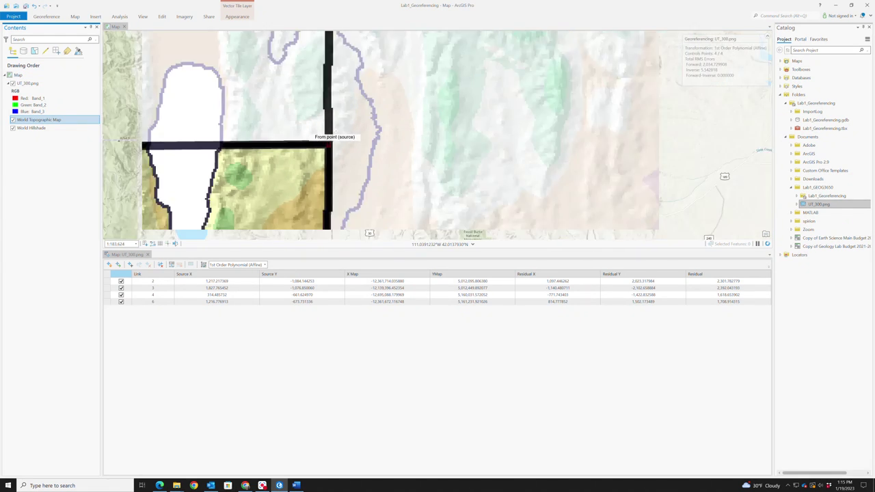
{"action": "scroll", "coordinate": [332, 134], "scroll_direction": "down", "scroll_amount": 4}
{"action": "scroll", "coordinate": [331, 134], "scroll_direction": "up", "scroll_amount": 3}
{"action": "scroll", "coordinate": [332, 134], "scroll_direction": "down", "scroll_amount": 2}
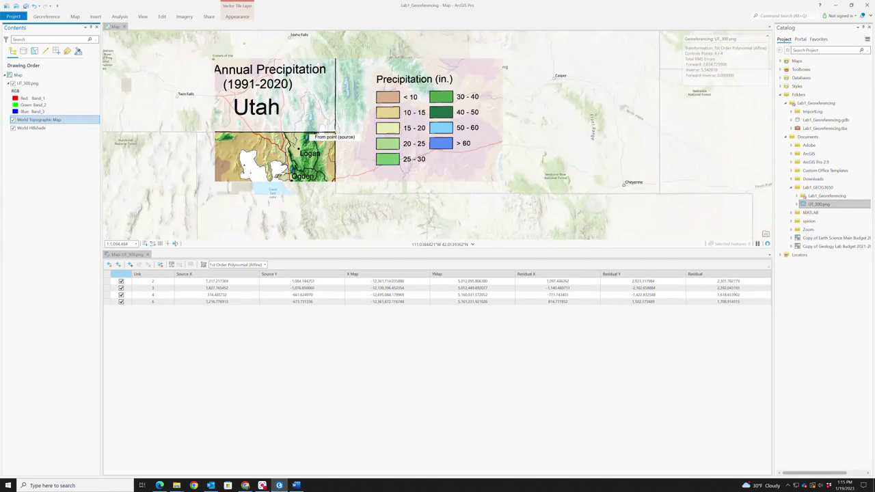
Step: Examine the residuals of the control points in the table and compare link 6 with the other links
{"action": "left_click", "coordinate": [709, 301]}
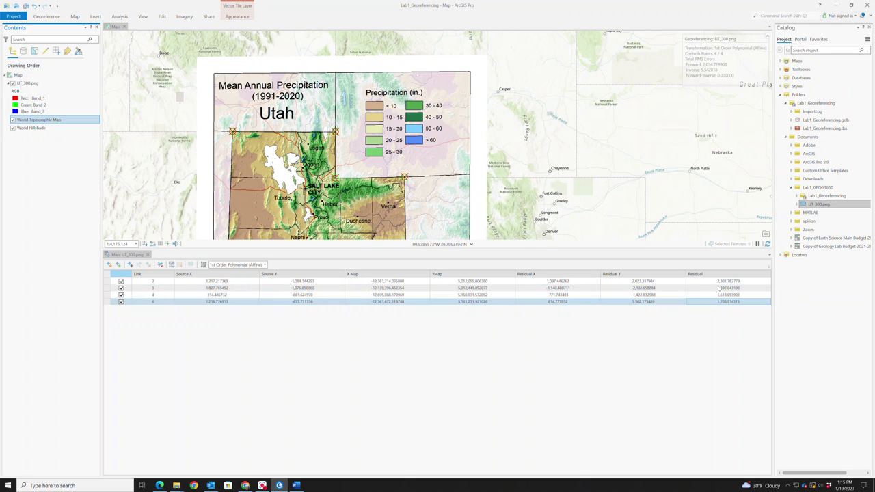
{"action": "left_click", "coordinate": [725, 282]}
{"action": "left_click", "coordinate": [725, 301]}
{"action": "left_click", "coordinate": [725, 305]}
{"action": "left_click", "coordinate": [724, 305]}
{"action": "left_click", "coordinate": [727, 305]}
{"action": "left_click", "coordinate": [728, 306]}
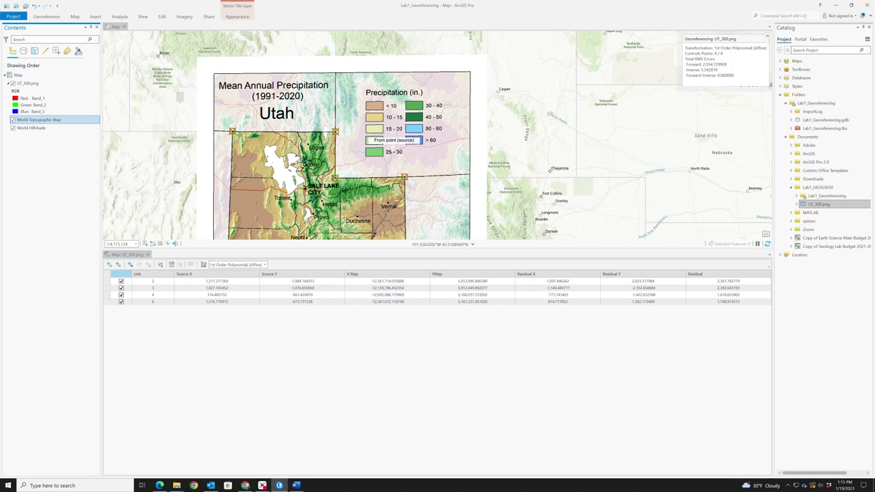
Step: Place a new source point at the raster's southwestern Utah border corner, southwest of Saint George
{"action": "scroll", "coordinate": [245, 190], "scroll_direction": "down", "scroll_amount": 2}
{"action": "scroll", "coordinate": [277, 215], "scroll_direction": "up", "scroll_amount": 2}
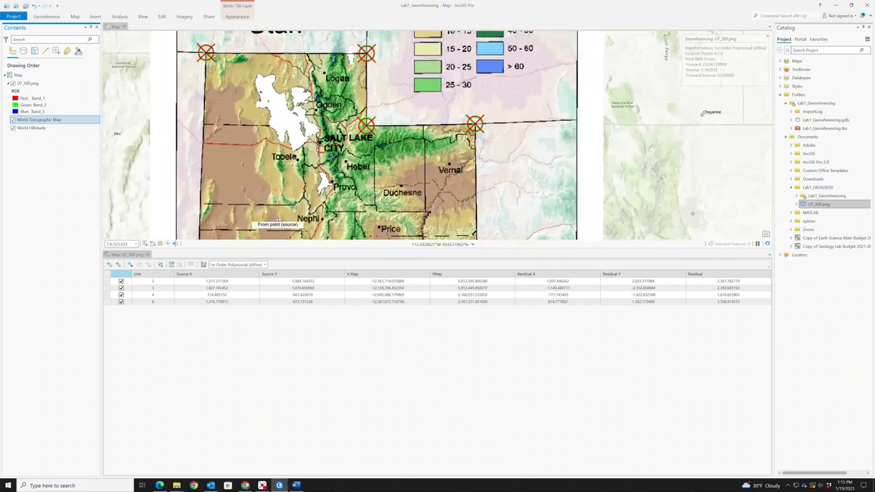
{"action": "scroll", "coordinate": [307, 206], "scroll_direction": "down", "scroll_amount": 4}
{"action": "scroll", "coordinate": [307, 212], "scroll_direction": "down", "scroll_amount": 2}
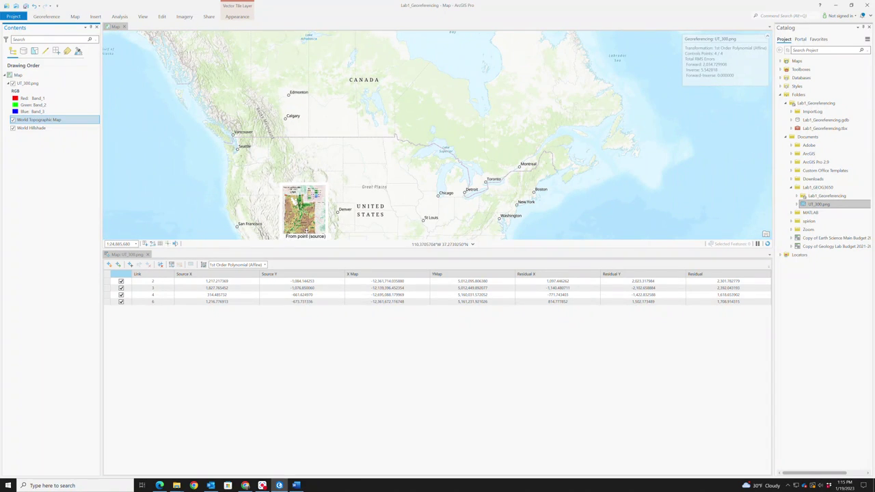
{"action": "scroll", "coordinate": [276, 232], "scroll_direction": "up", "scroll_amount": 3}
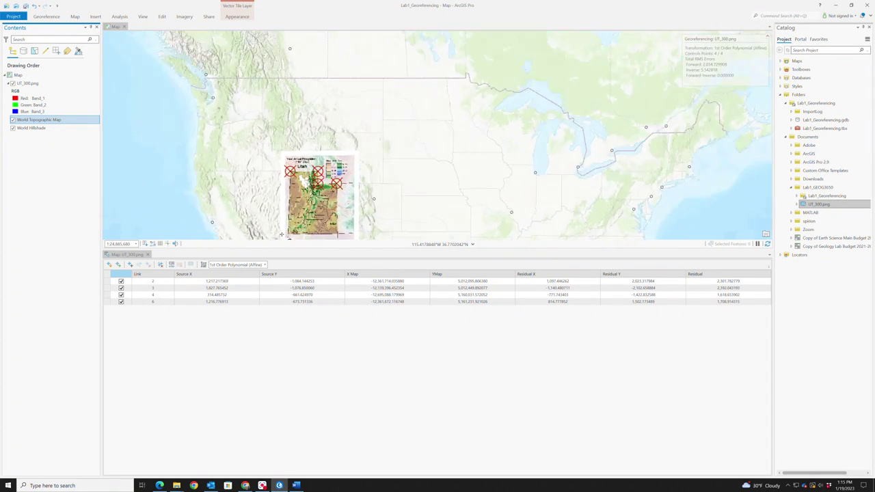
{"action": "scroll", "coordinate": [296, 235], "scroll_direction": "up", "scroll_amount": 2}
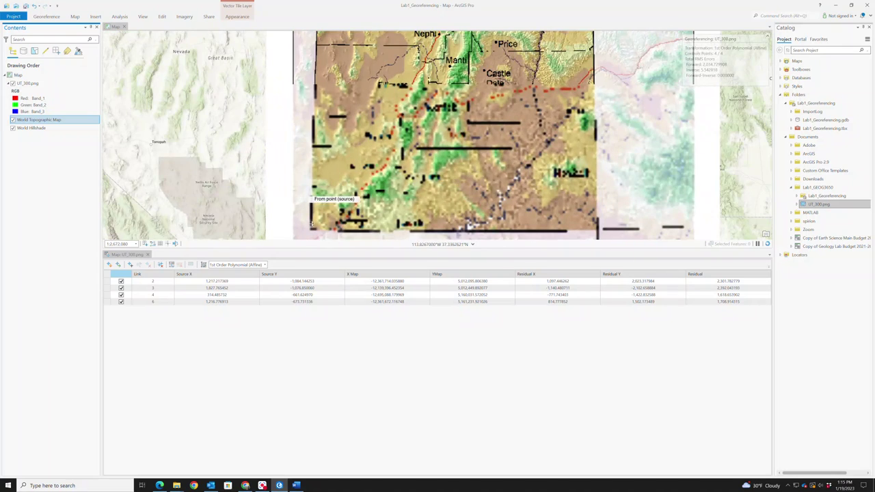
{"action": "scroll", "coordinate": [305, 232], "scroll_direction": "up", "scroll_amount": 3}
{"action": "left_click", "coordinate": [309, 230]}
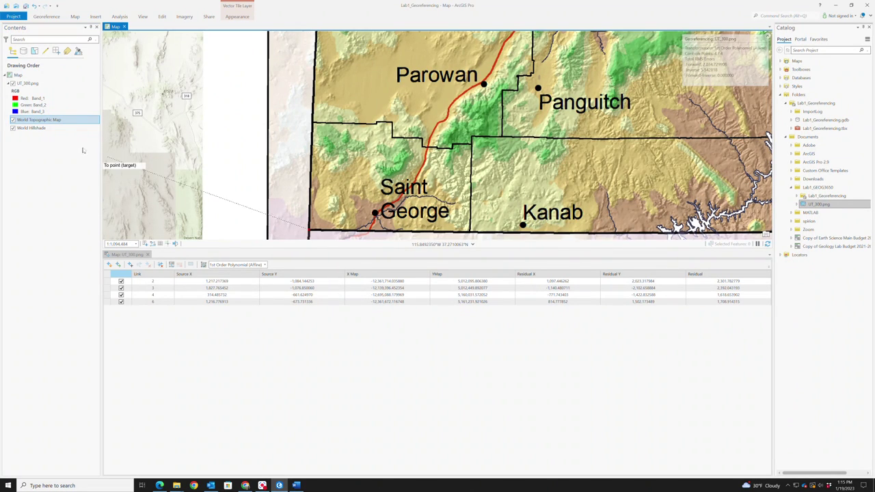
Step: Place the matching target point at Utah's southwestern border corner on the basemap with UT_300.png hidden, and show the raster again
{"action": "left_click", "coordinate": [12, 84]}
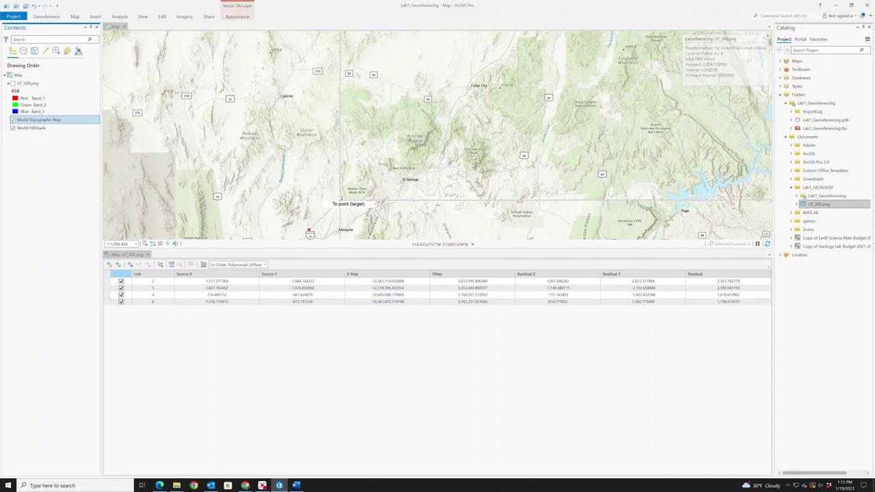
{"action": "left_click", "coordinate": [339, 200]}
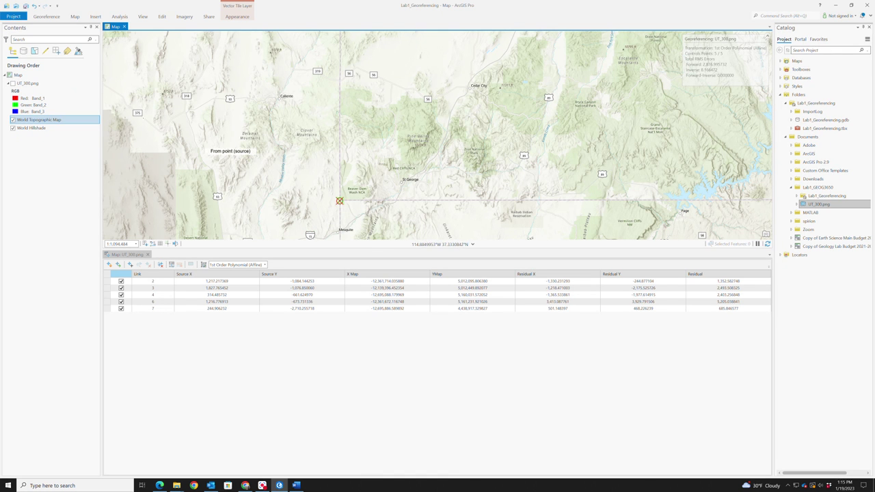
{"action": "left_click", "coordinate": [12, 83]}
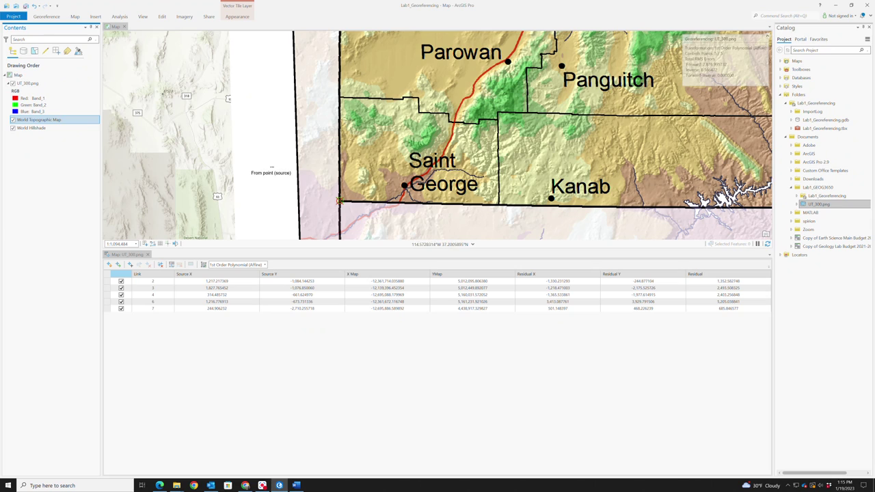
Step: Place a new source point at the raster's southeastern Utah border corner, where the four state borders meet
{"action": "scroll", "coordinate": [658, 198], "scroll_direction": "down", "scroll_amount": 1}
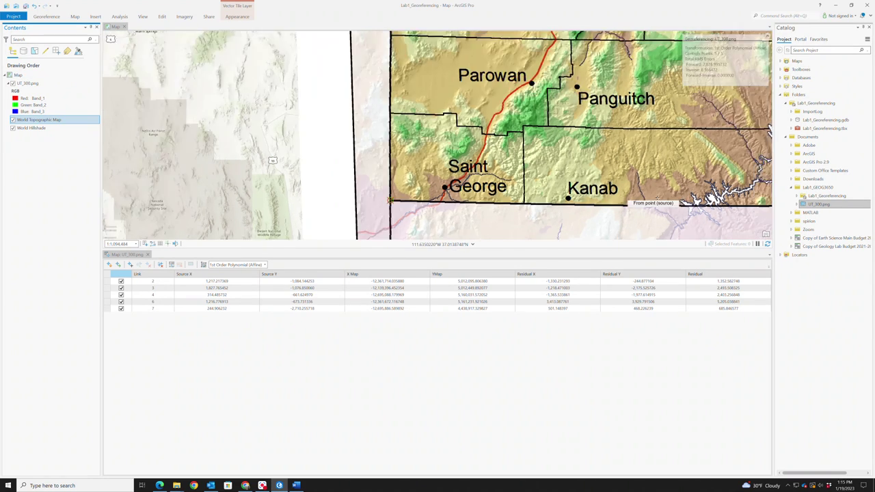
{"action": "scroll", "coordinate": [657, 199], "scroll_direction": "down", "scroll_amount": 2}
{"action": "scroll", "coordinate": [762, 205], "scroll_direction": "down", "scroll_amount": 1}
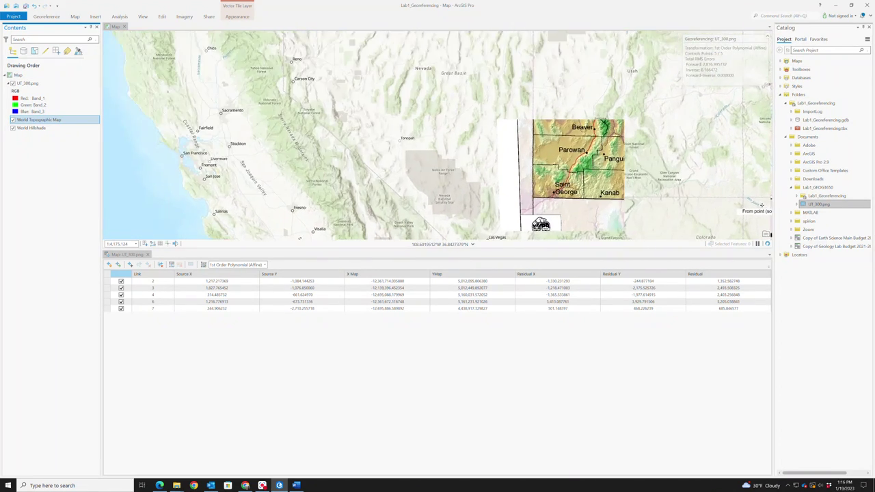
{"action": "scroll", "coordinate": [761, 205], "scroll_direction": "up", "scroll_amount": 4}
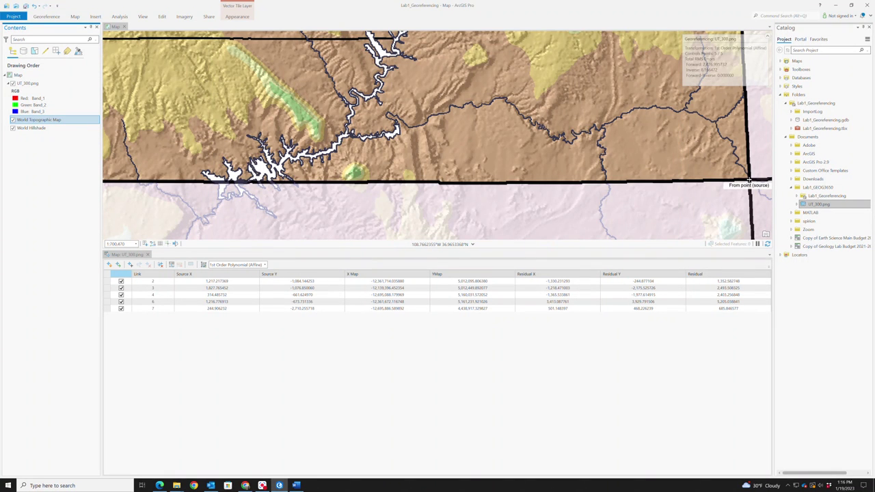
{"action": "left_click", "coordinate": [750, 181]}
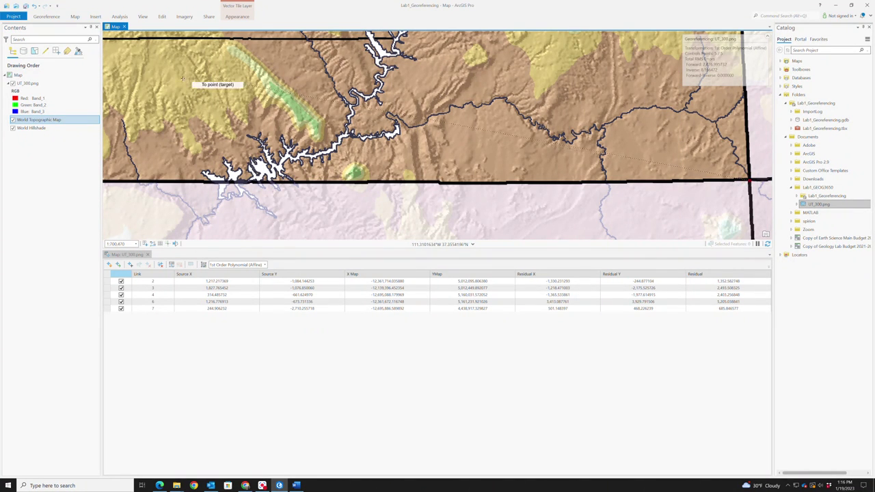
Step: Hide UT_300.png, place the matching target point at Utah's southeastern border corner on the basemap, and show the raster again
{"action": "left_click", "coordinate": [11, 83]}
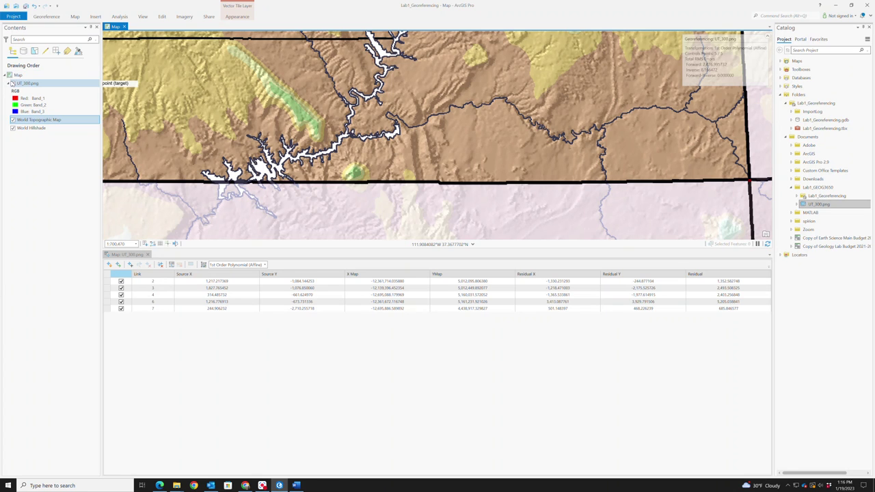
{"action": "left_click", "coordinate": [12, 83]}
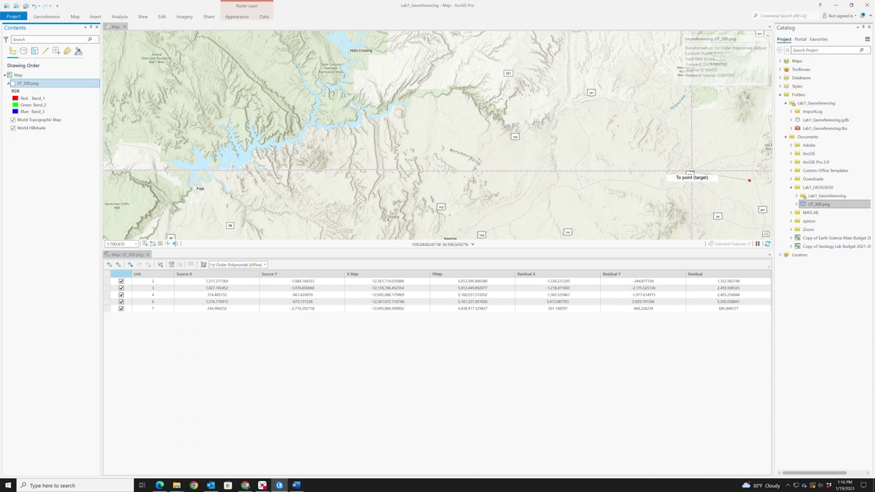
{"action": "left_click", "coordinate": [690, 173]}
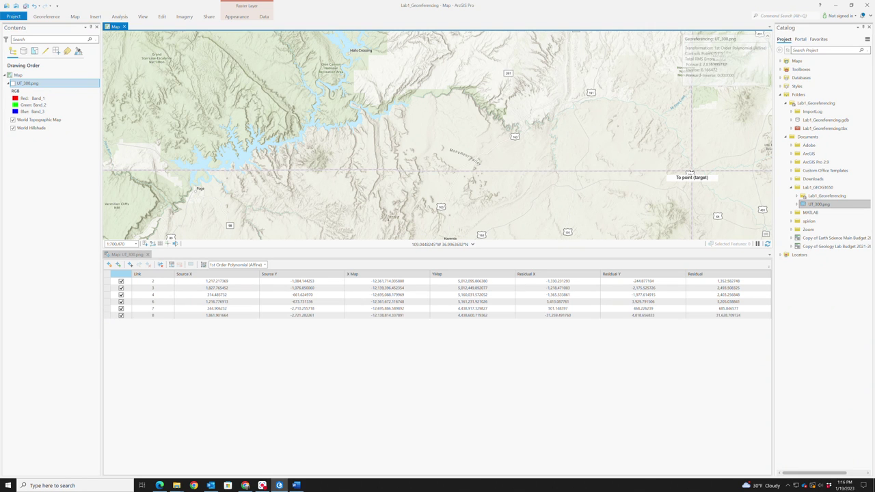
{"action": "left_click", "coordinate": [13, 82]}
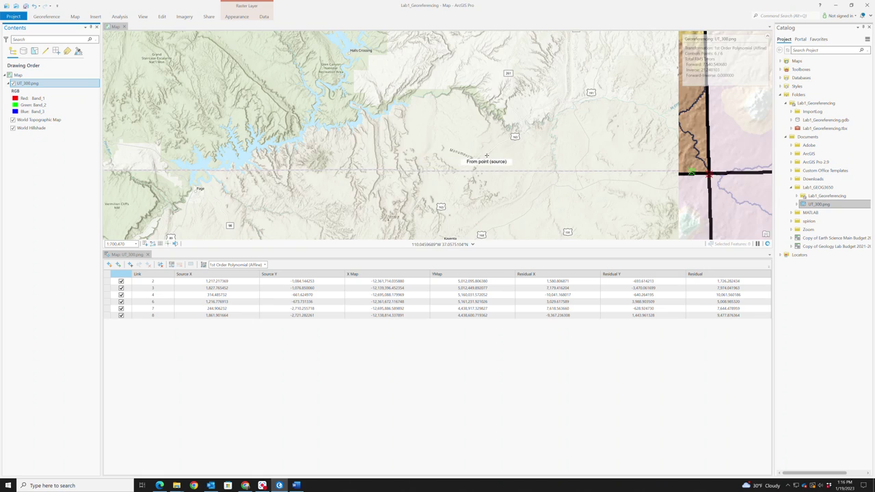
Step: Review the control point residuals and the placed links at Utah's border corners
{"action": "scroll", "coordinate": [485, 156], "scroll_direction": "down", "scroll_amount": 3}
{"action": "left_click", "coordinate": [743, 301]}
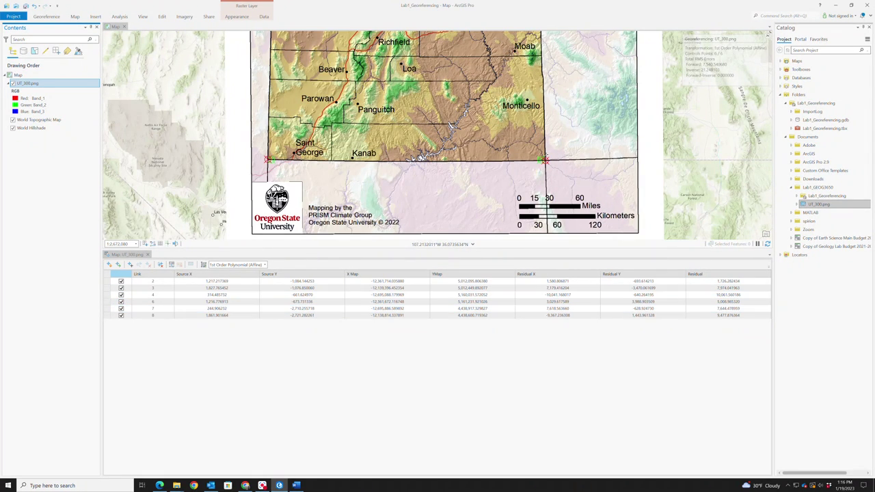
{"action": "scroll", "coordinate": [517, 140], "scroll_direction": "down", "scroll_amount": 3}
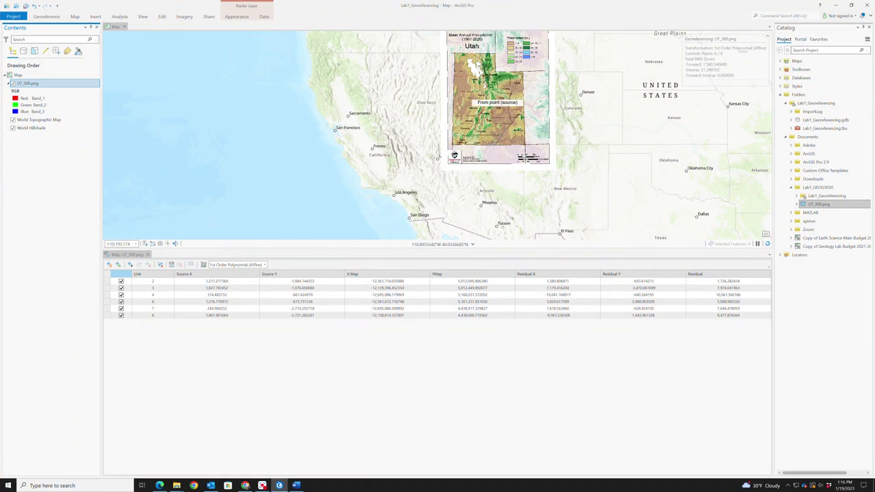
{"action": "scroll", "coordinate": [497, 97], "scroll_direction": "up", "scroll_amount": 2}
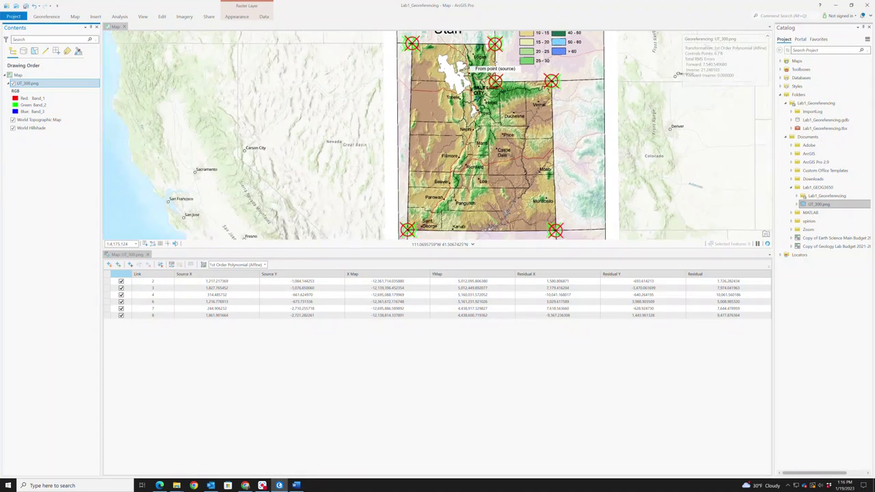
{"action": "scroll", "coordinate": [496, 61], "scroll_direction": "down", "scroll_amount": 1}
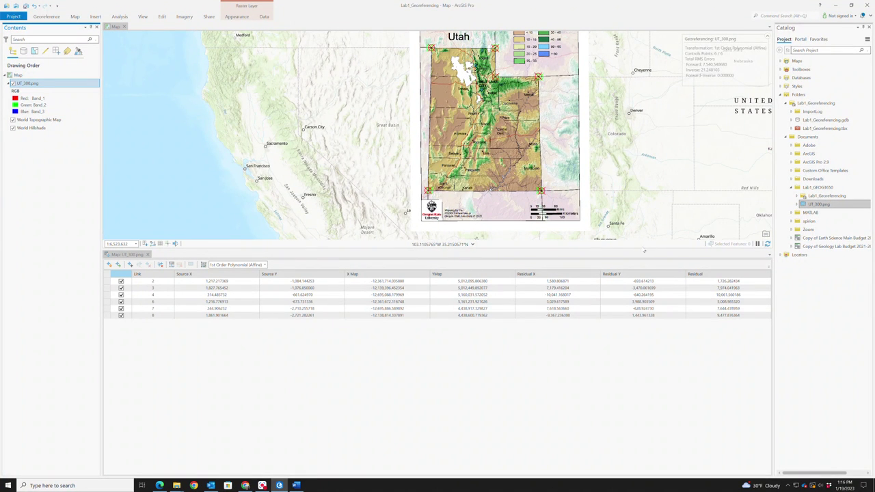
Step: Enlarge the map view by shrinking the control point table and inspect the whole Utah raster with its control points
{"action": "left_click_drag", "start_coordinate": [642, 250], "coordinate": [642, 318]}
{"action": "scroll", "coordinate": [540, 166], "scroll_direction": "up", "scroll_amount": 2}
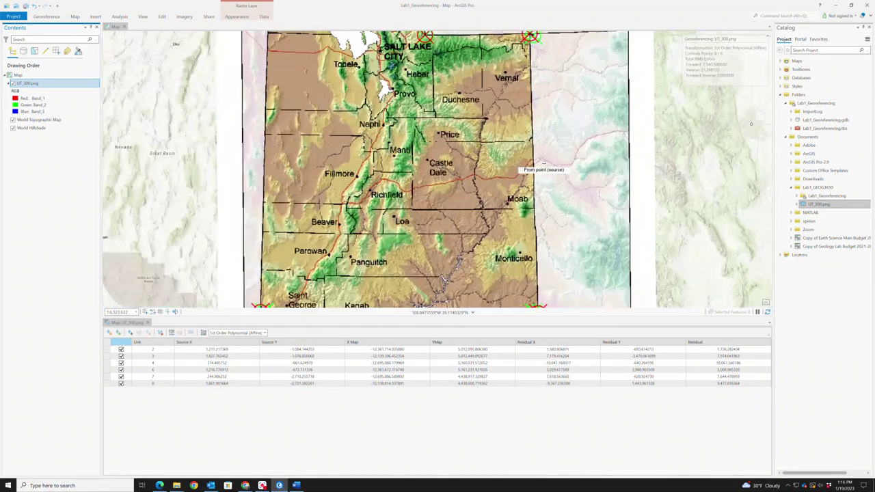
{"action": "scroll", "coordinate": [540, 166], "scroll_direction": "down", "scroll_amount": 1}
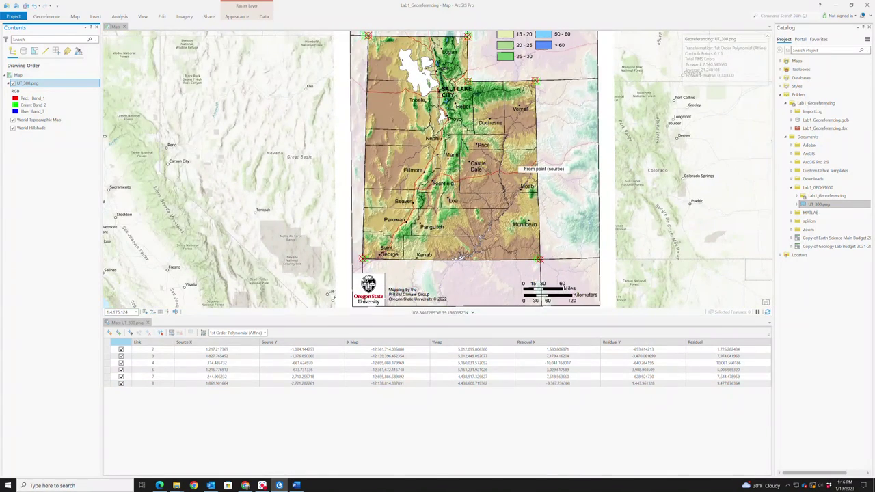
{"action": "scroll", "coordinate": [540, 166], "scroll_direction": "down", "scroll_amount": 1}
{"action": "scroll", "coordinate": [537, 112], "scroll_direction": "up", "scroll_amount": 1}
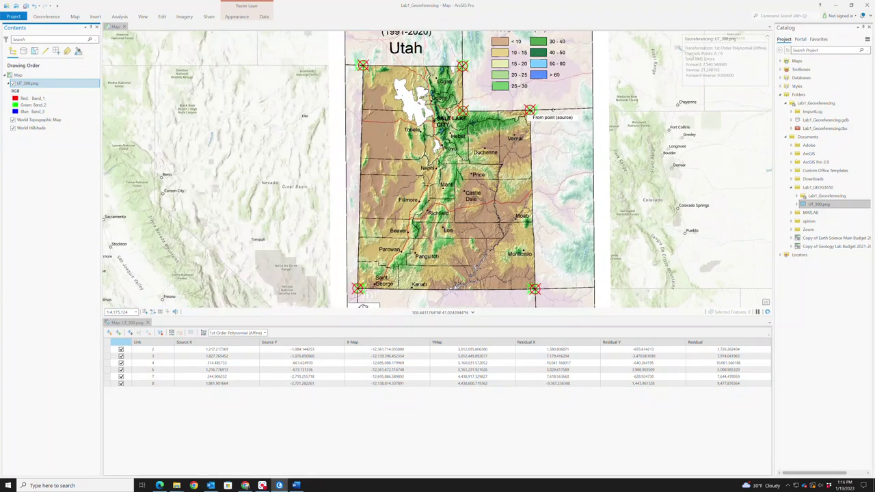
Step: Toggle the visibility of UT_300.png repeatedly to compare its borders with the basemap, leaving the raster shown
{"action": "left_click", "coordinate": [10, 84]}
{"action": "left_click", "coordinate": [11, 84]}
{"action": "left_click", "coordinate": [11, 84]}
{"action": "left_click", "coordinate": [11, 84]}
{"action": "left_click", "coordinate": [11, 83]}
{"action": "left_click", "coordinate": [11, 84]}
{"action": "left_click", "coordinate": [11, 83]}
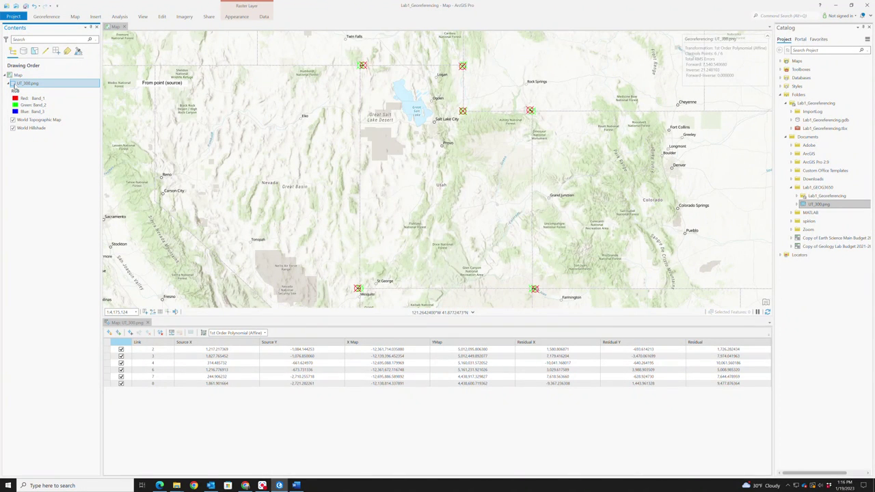
{"action": "left_click", "coordinate": [11, 83]}
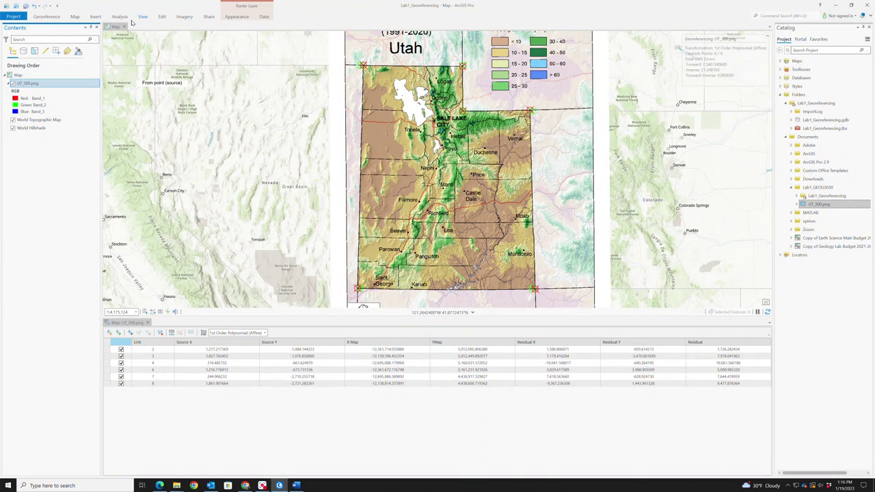
Step: Change the georeferencing transformation to 2nd Order Polynomial and check the raster's fit by hiding and reshowing UT_300.png
{"action": "left_click", "coordinate": [47, 17]}
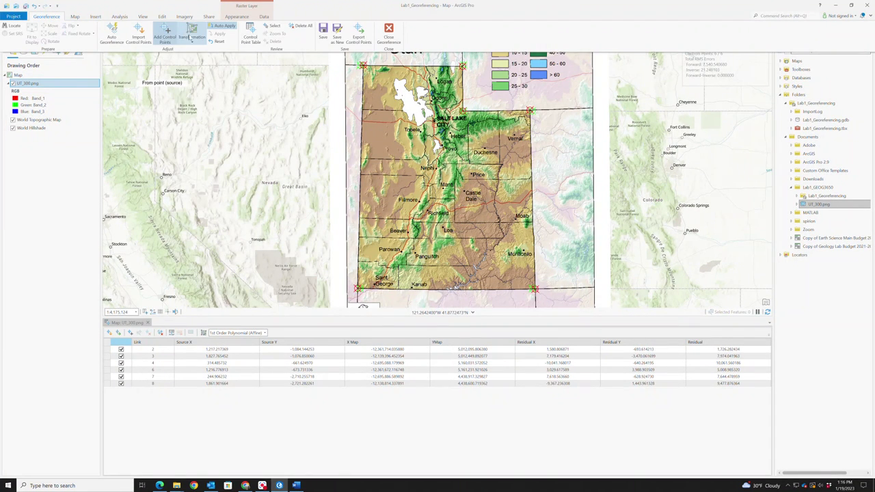
{"action": "left_click", "coordinate": [191, 34]}
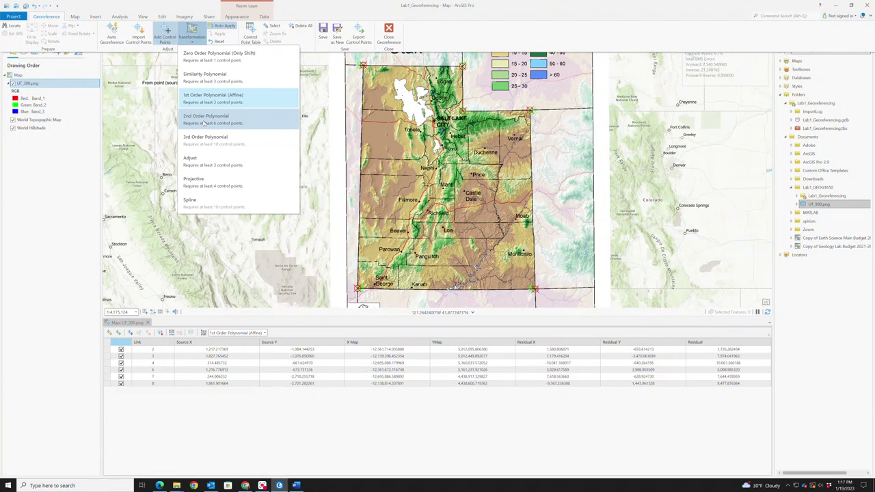
{"action": "left_click", "coordinate": [204, 122]}
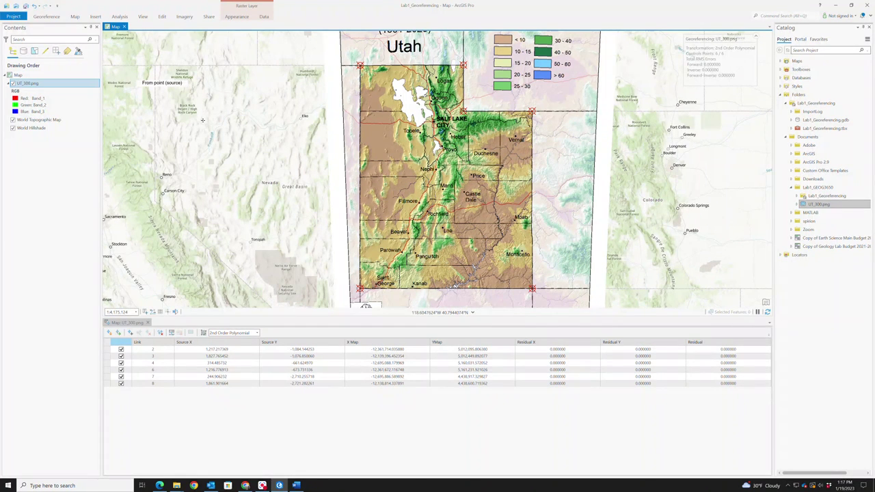
{"action": "left_click", "coordinate": [14, 84]}
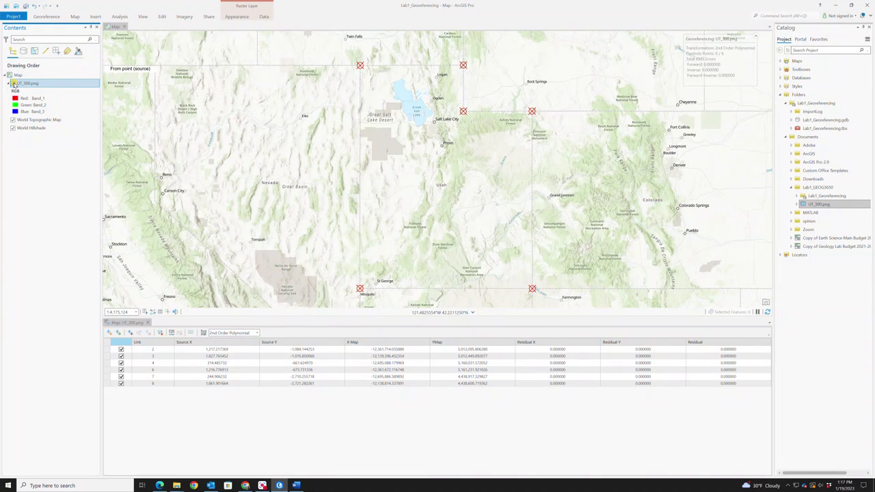
{"action": "left_click", "coordinate": [14, 84]}
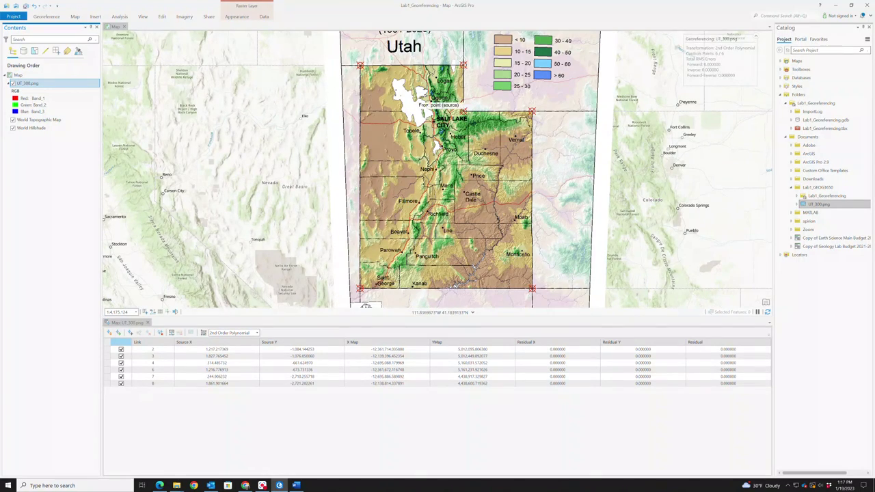
Step: Compare UT_300.png with the basemap around the Great Salt Lake by toggling its visibility repeatedly, leaving the raster hidden
{"action": "scroll", "coordinate": [428, 109], "scroll_direction": "up", "scroll_amount": 1}
{"action": "scroll", "coordinate": [428, 108], "scroll_direction": "up", "scroll_amount": 5}
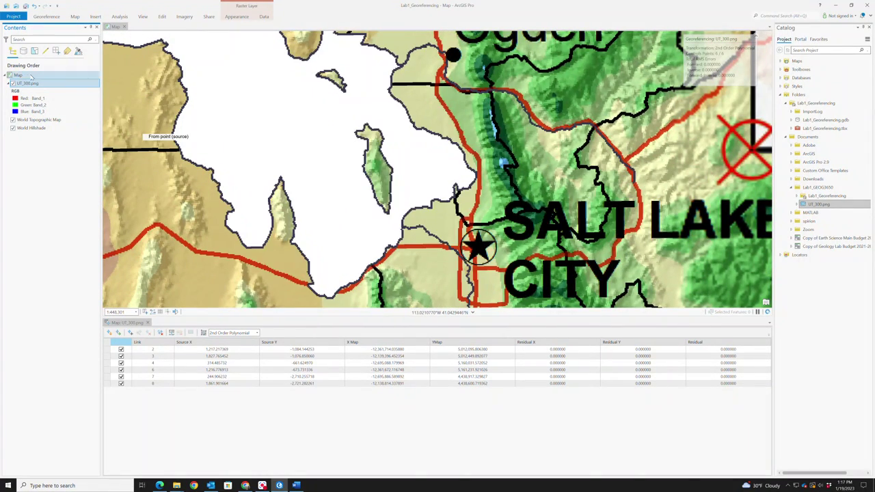
{"action": "left_click", "coordinate": [13, 84]}
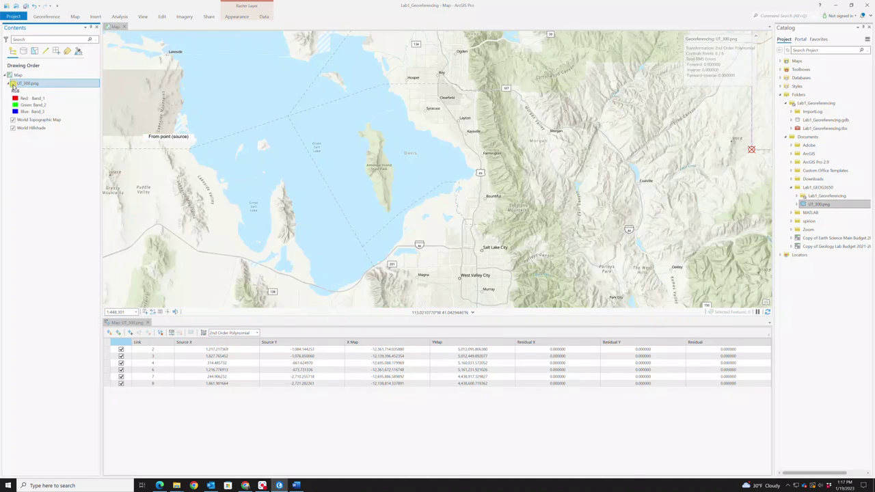
{"action": "left_click", "coordinate": [12, 83]}
{"action": "left_click", "coordinate": [12, 83]}
{"action": "left_click", "coordinate": [12, 83]}
{"action": "left_click", "coordinate": [13, 83]}
{"action": "left_click", "coordinate": [12, 83]}
{"action": "left_click", "coordinate": [12, 83]}
{"action": "left_click", "coordinate": [12, 83]}
{"action": "left_click", "coordinate": [13, 84]}
{"action": "scroll", "coordinate": [311, 63], "scroll_direction": "down", "scroll_amount": 3}
{"action": "scroll", "coordinate": [308, 62], "scroll_direction": "down", "scroll_amount": 2}
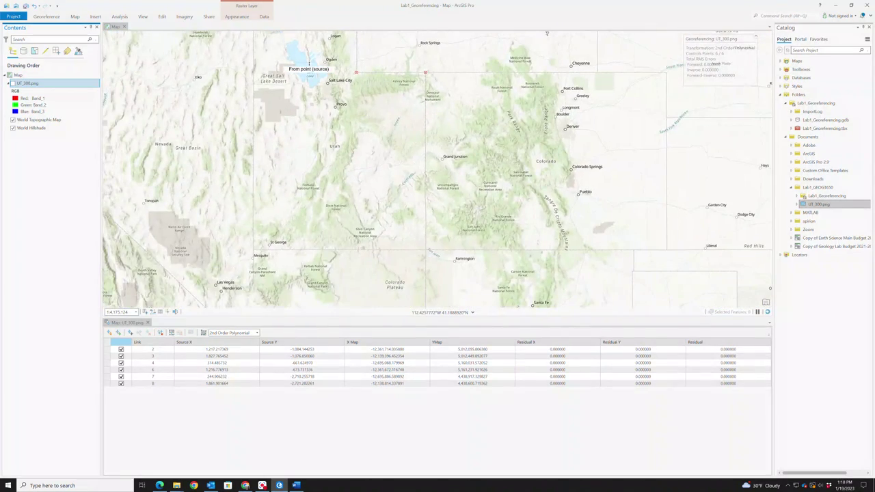
{"action": "scroll", "coordinate": [308, 62], "scroll_direction": "up", "scroll_amount": 1}
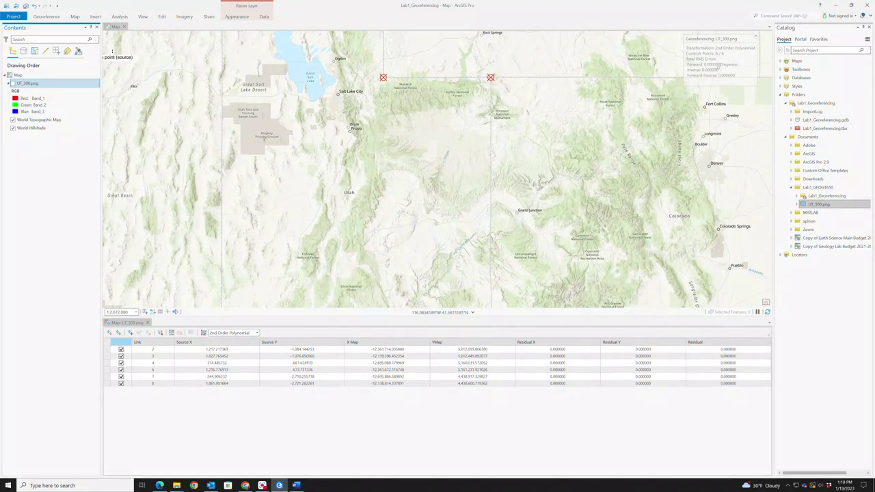
Step: Open the export settings for saving the georeferenced UT_300.png as a new raster dataset
{"action": "left_click", "coordinate": [47, 16]}
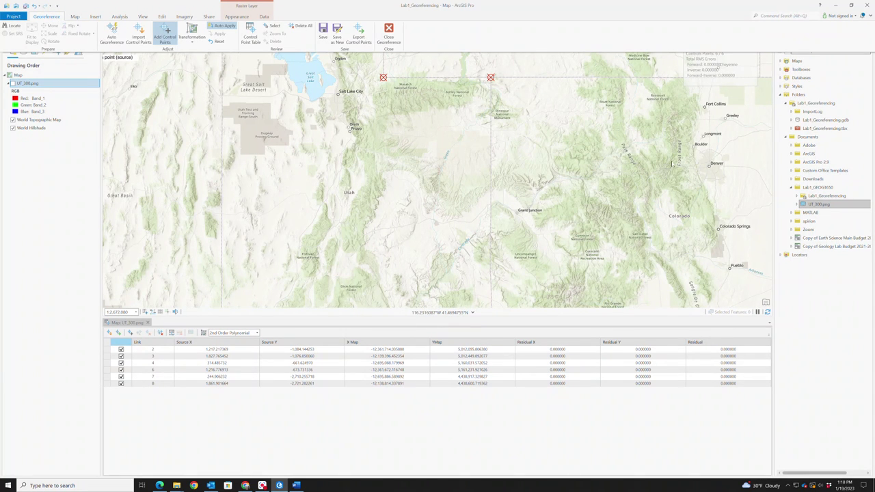
{"action": "scroll", "coordinate": [497, 116], "scroll_direction": "down", "scroll_amount": 1}
{"action": "scroll", "coordinate": [497, 115], "scroll_direction": "down", "scroll_amount": 2}
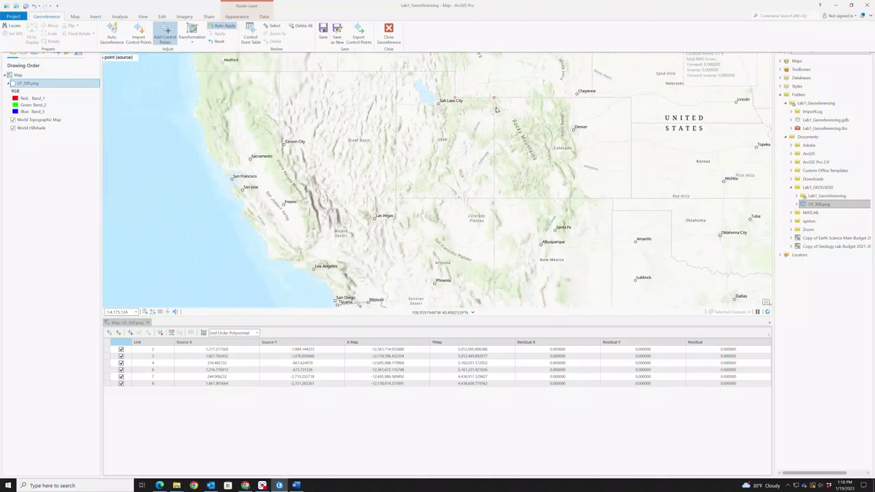
{"action": "scroll", "coordinate": [462, 93], "scroll_direction": "up", "scroll_amount": 1}
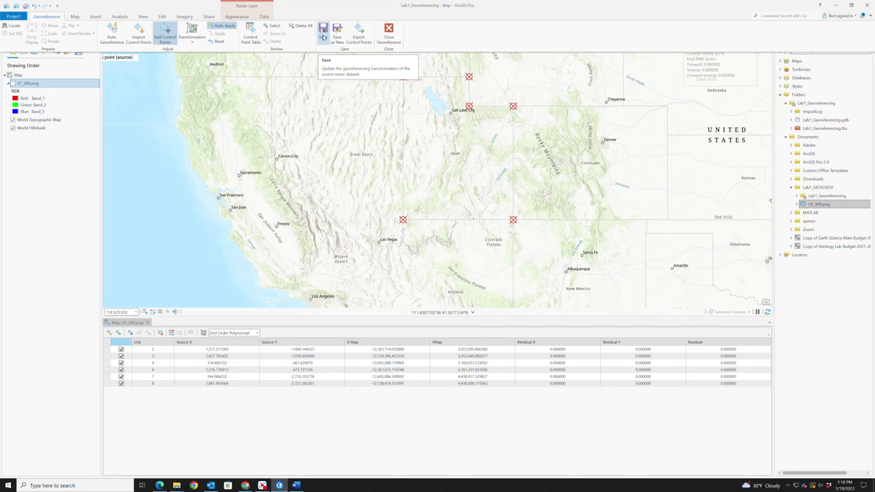
{"action": "left_click", "coordinate": [323, 36]}
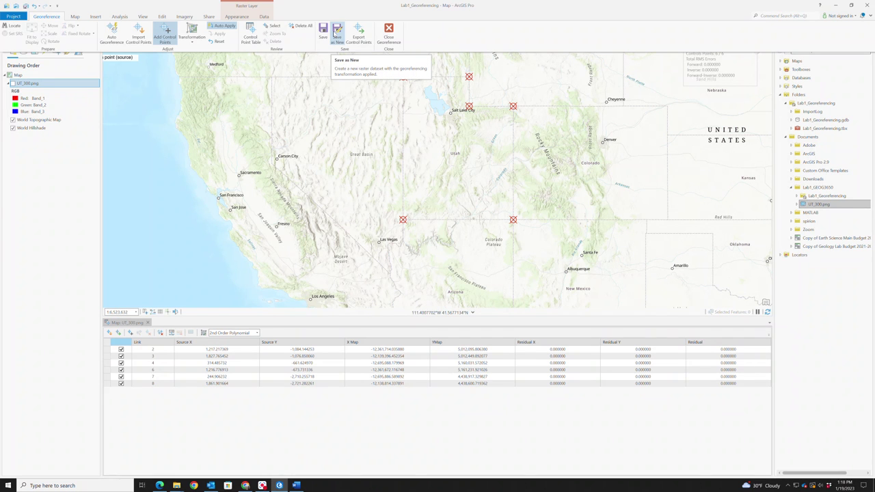
{"action": "left_click", "coordinate": [337, 36]}
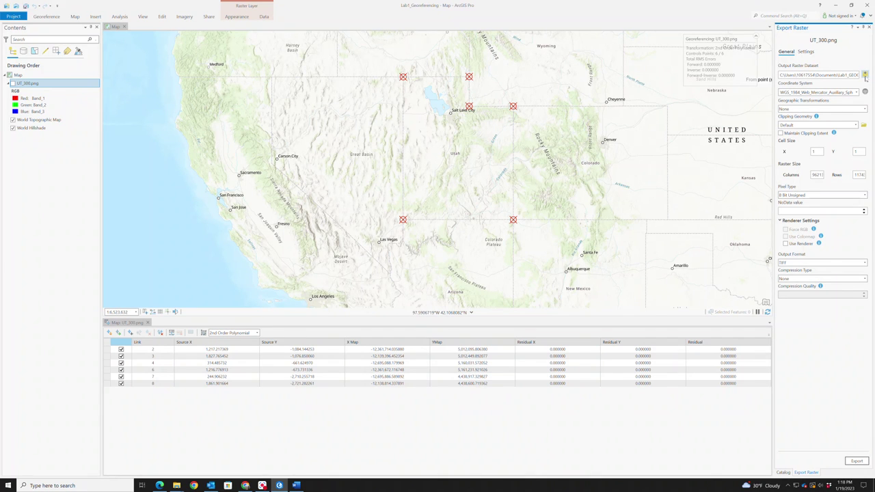
Step: Try to export the raster as PrismUT_300_georef in the Lab1_Georeferencing folder, keeping the default general and tile settings
{"action": "left_click_drag", "start_coordinate": [840, 75], "coordinate": [861, 77]}
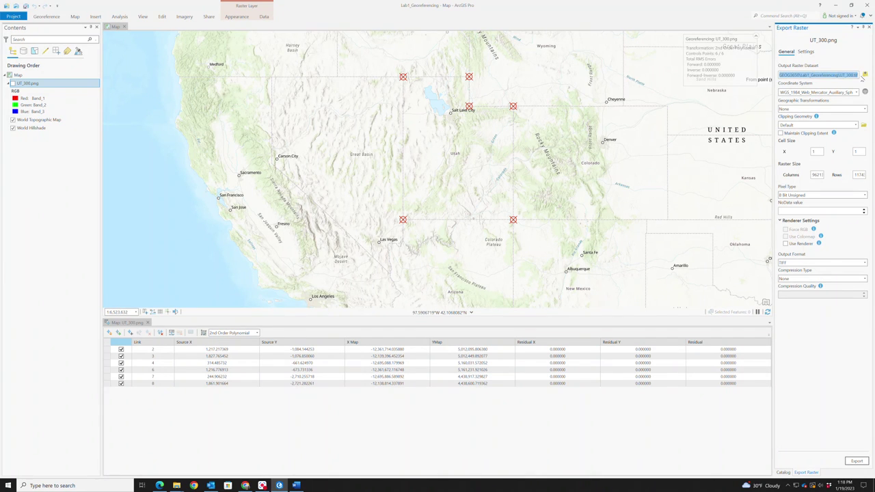
{"action": "left_click", "coordinate": [846, 76]}
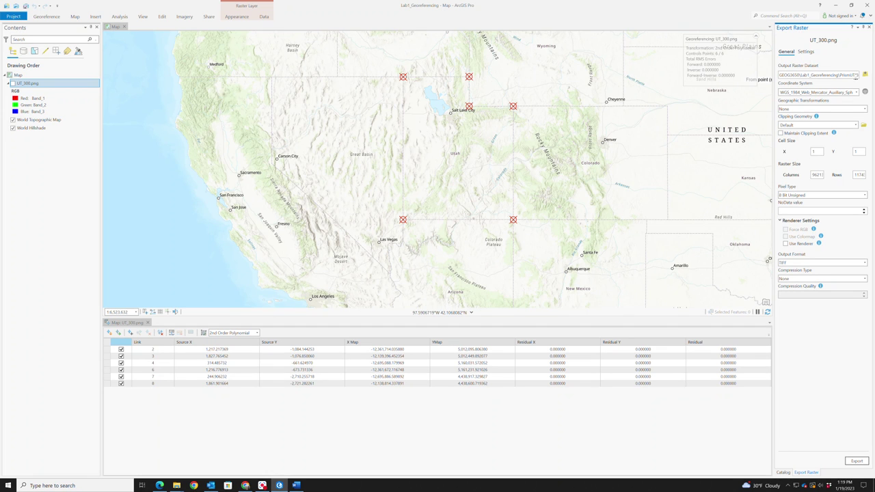
{"action": "left_click", "coordinate": [854, 74]}
{"action": "type", "text": "_georef.t"}
{"action": "left_click", "coordinate": [804, 53]}
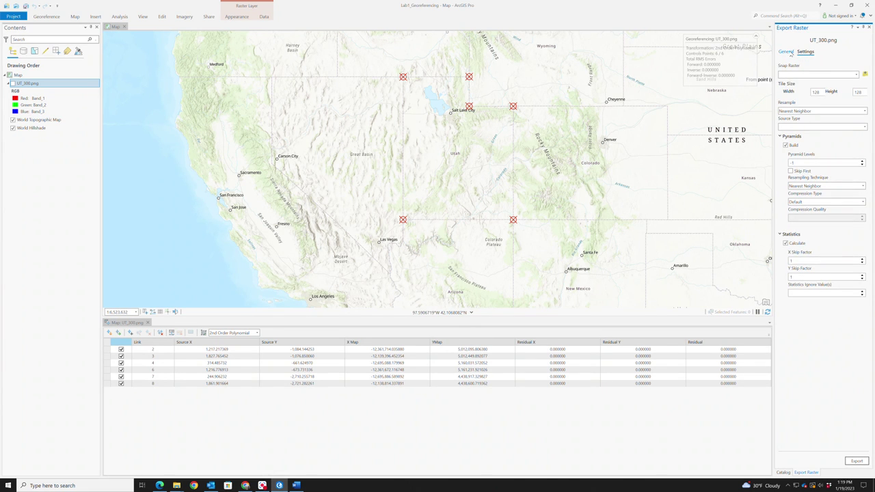
{"action": "left_click", "coordinate": [790, 52]}
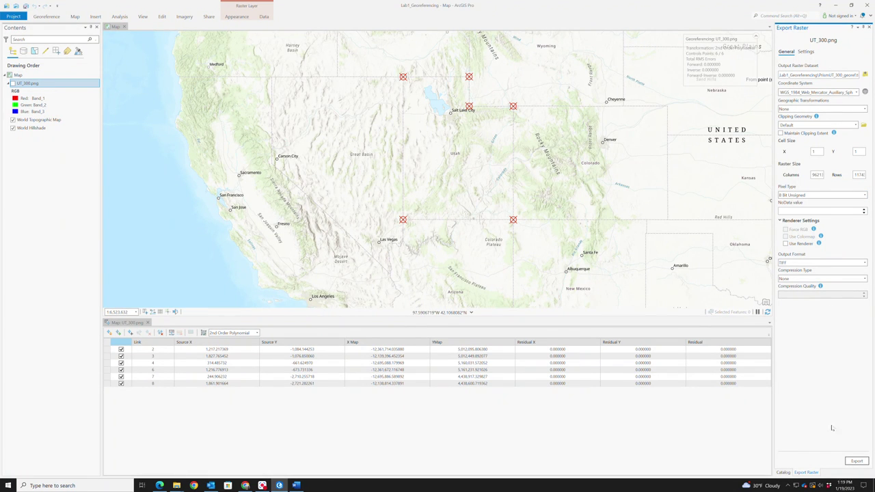
{"action": "left_click", "coordinate": [854, 461]}
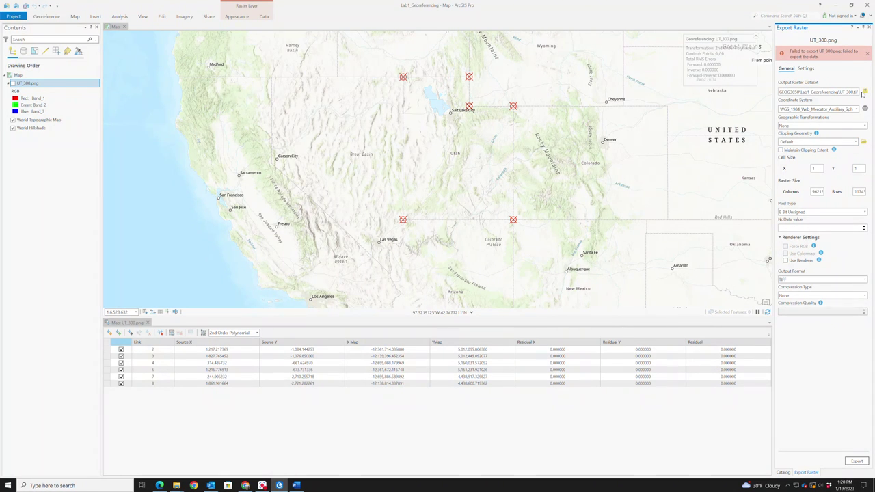
Step: Set the output location to the Lab1_Georeferencing.gdb geodatabase under Documents, Lab1_GEOG3650, Lab1_Georeferencing
{"action": "left_click", "coordinate": [865, 91]}
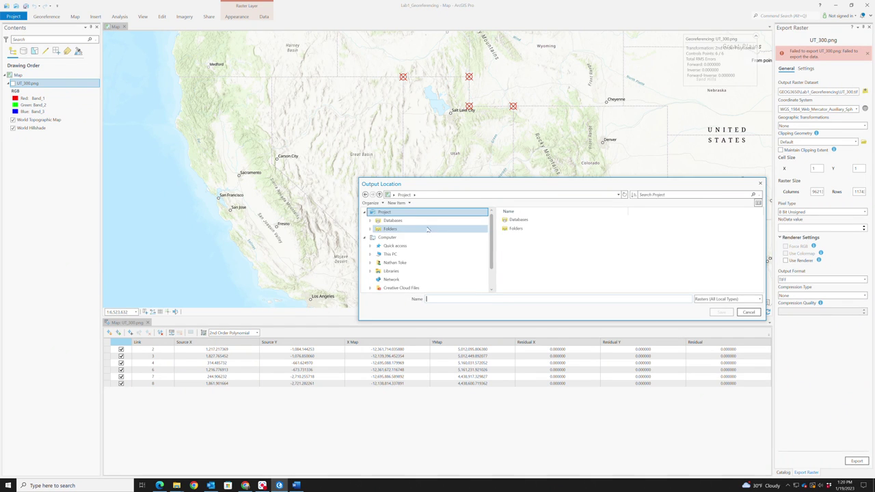
{"action": "scroll", "coordinate": [401, 255], "scroll_direction": "down", "scroll_amount": 1}
{"action": "left_click", "coordinate": [401, 237]}
{"action": "scroll", "coordinate": [532, 256], "scroll_direction": "down", "scroll_amount": 2}
{"action": "scroll", "coordinate": [531, 256], "scroll_direction": "up", "scroll_amount": 3}
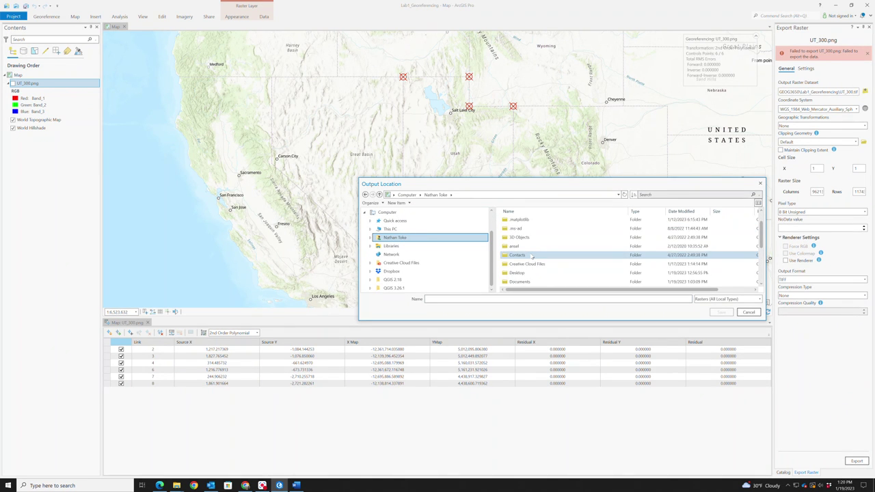
{"action": "left_click", "coordinate": [519, 282]}
{"action": "double_click", "coordinate": [519, 282]}
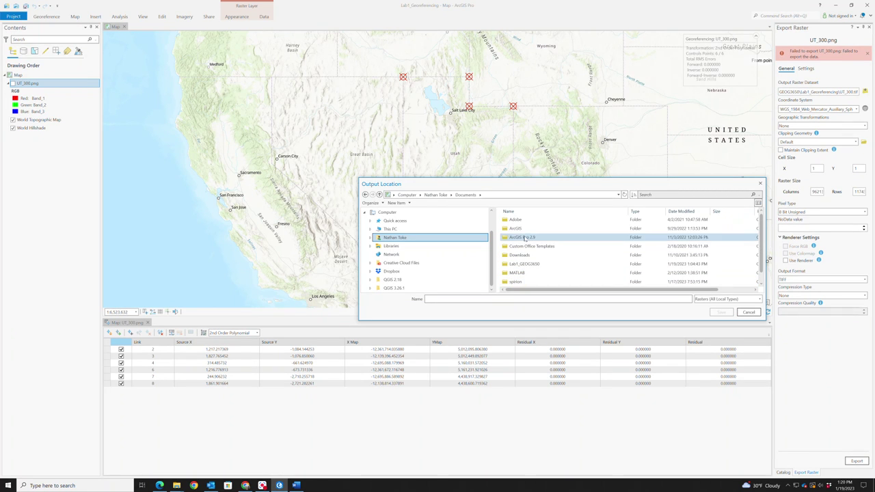
{"action": "scroll", "coordinate": [524, 255], "scroll_direction": "down", "scroll_amount": 1}
{"action": "double_click", "coordinate": [524, 254]}
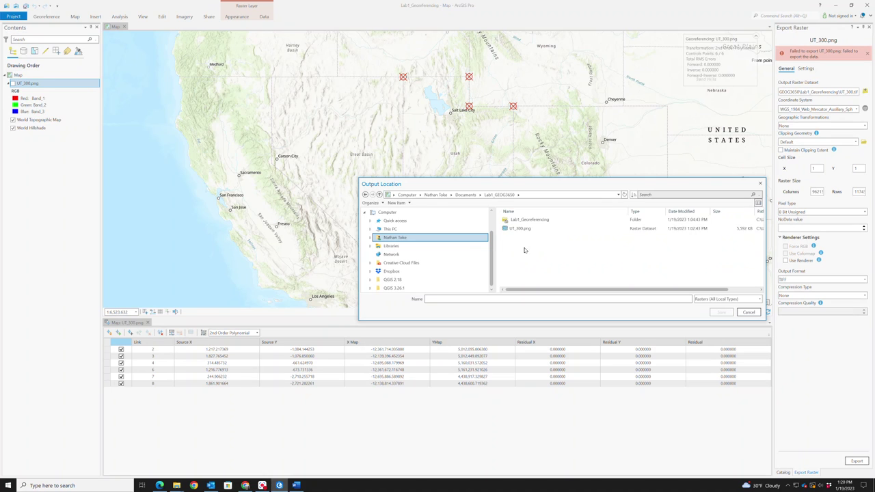
{"action": "double_click", "coordinate": [528, 228]}
{"action": "left_click", "coordinate": [526, 238]}
{"action": "double_click", "coordinate": [526, 238]}
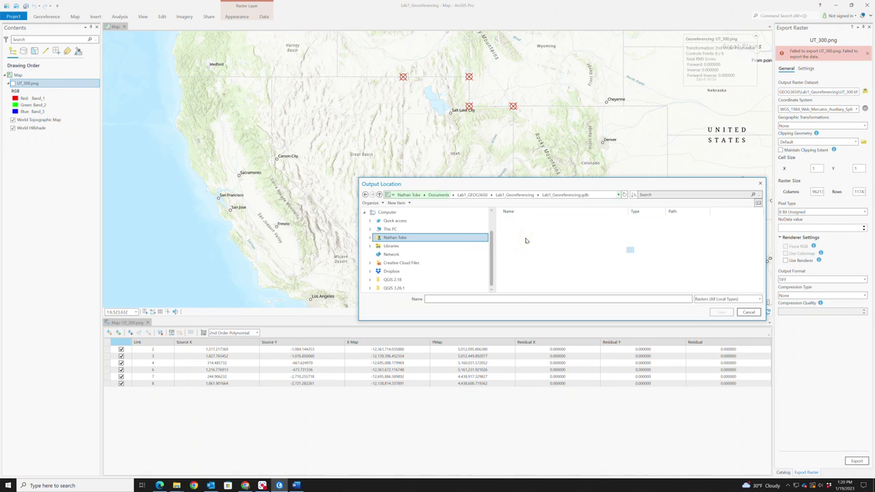
Step: Name the output raster UT300_Georef.tif, export it to the geodatabase and dismiss the earlier export error
{"action": "left_click", "coordinate": [493, 298]}
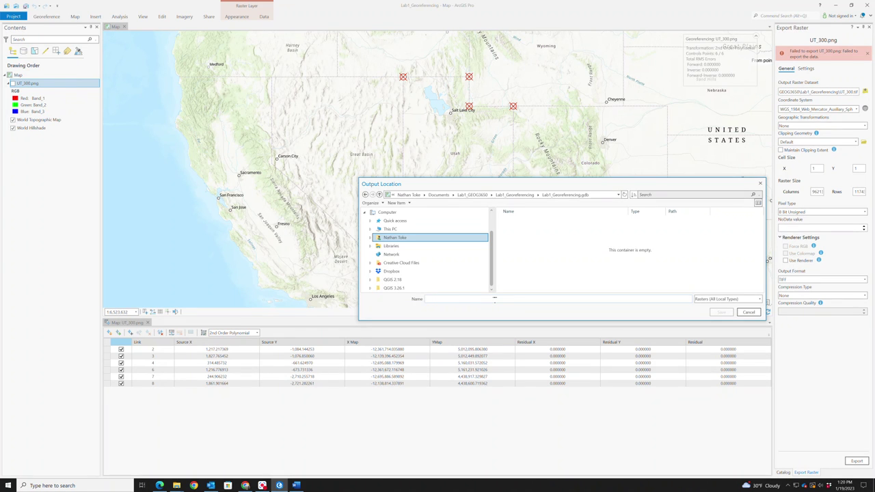
{"action": "type", "text": "UT300_Geore"}
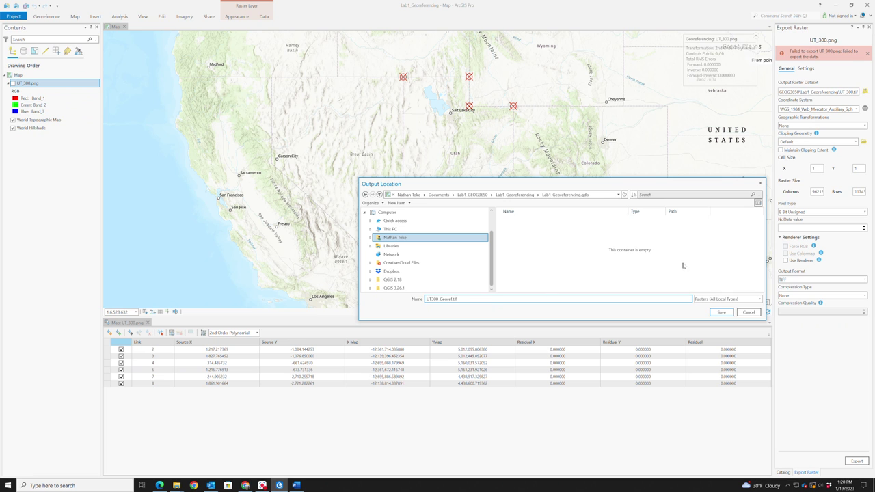
{"action": "type", "text": "f.tif"}
{"action": "left_click", "coordinate": [720, 312]}
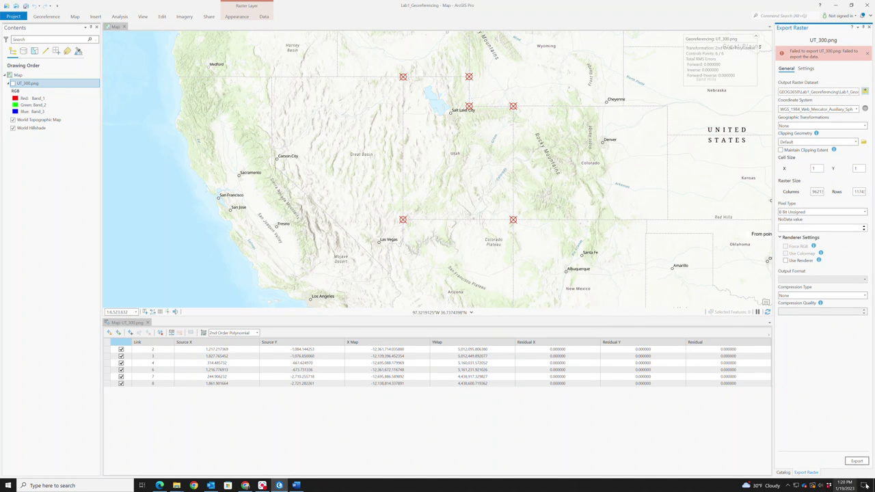
{"action": "left_click", "coordinate": [859, 462]}
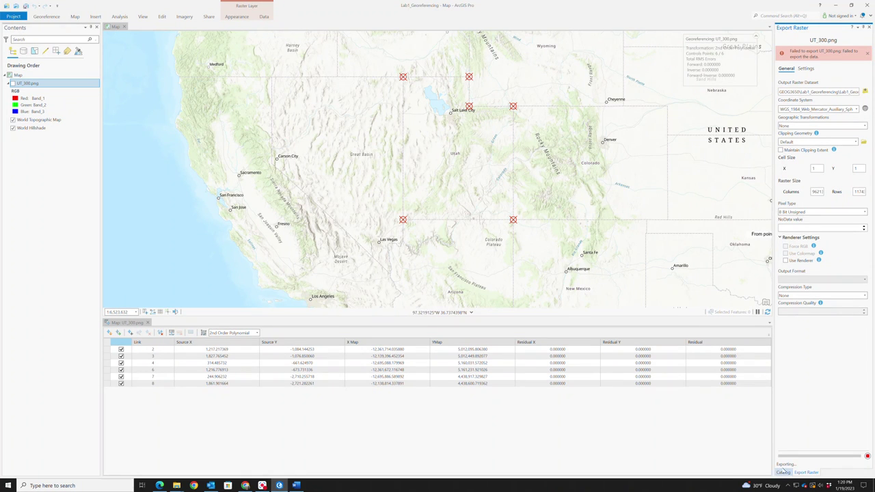
{"action": "left_click", "coordinate": [865, 58]}
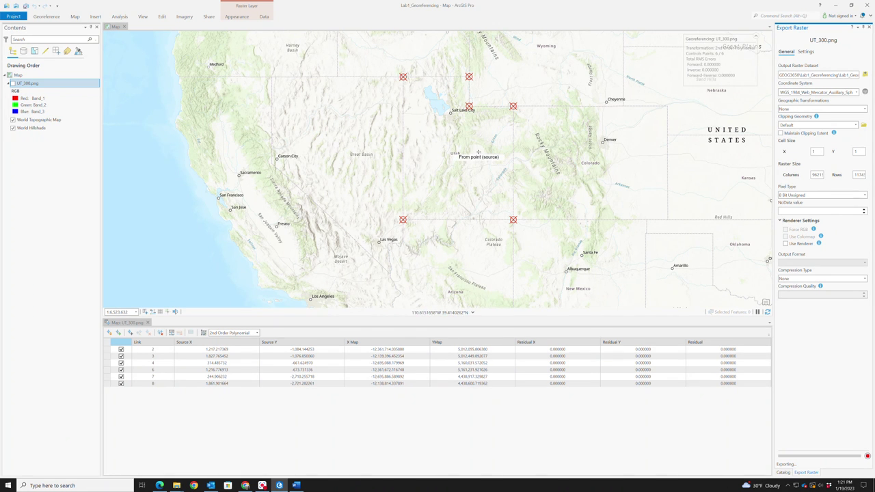
Step: Bring up the control point table and show UT_300.png on the map again
{"action": "left_click", "coordinate": [43, 19]}
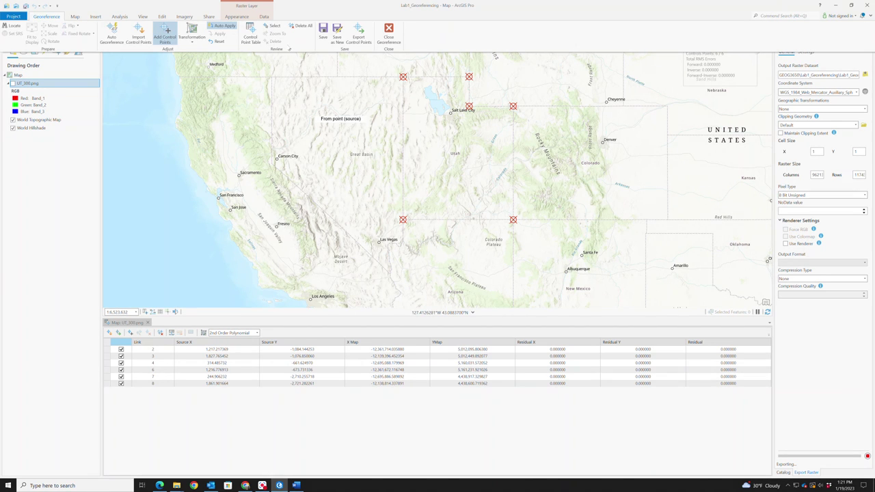
{"action": "left_click", "coordinate": [250, 34]}
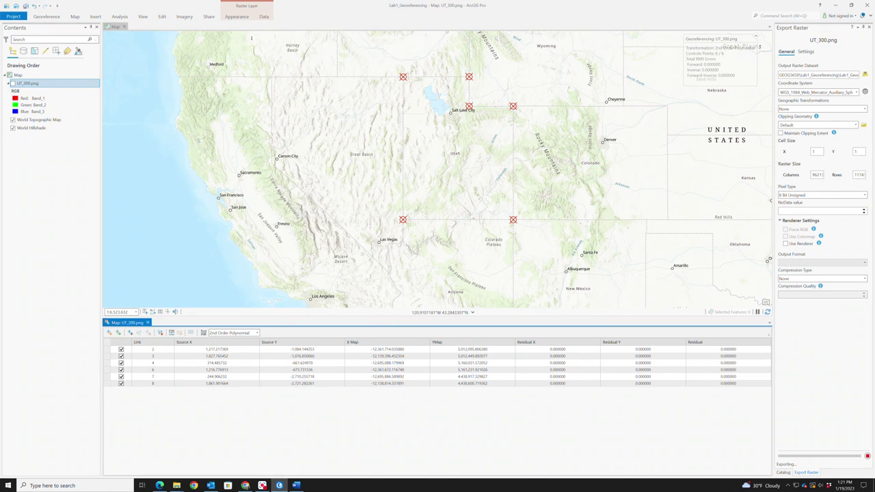
{"action": "left_click", "coordinate": [48, 17]}
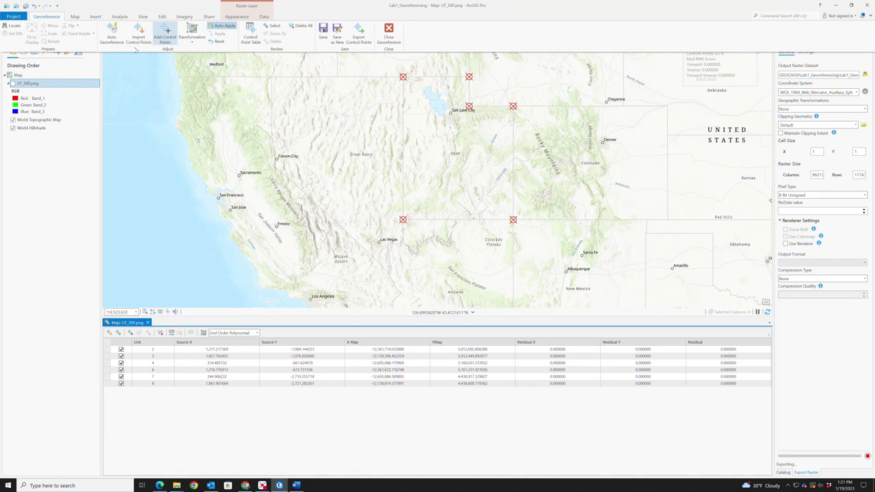
{"action": "left_click", "coordinate": [12, 83]}
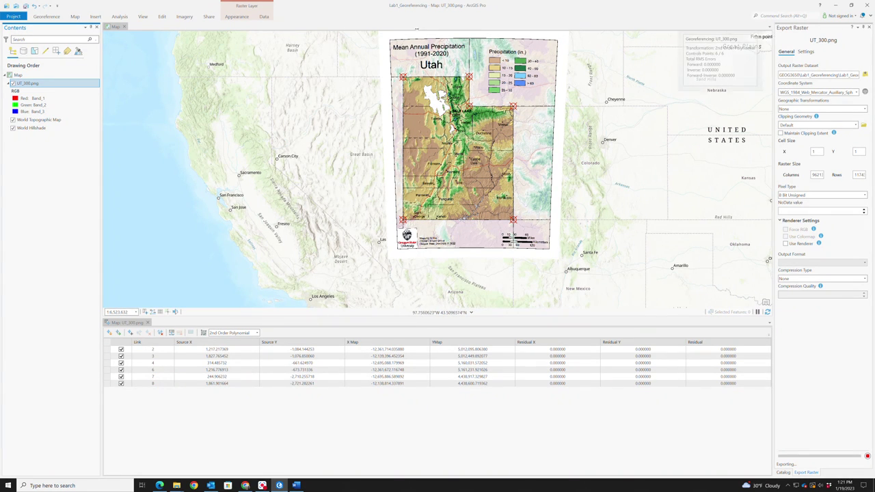
{"action": "left_click", "coordinate": [145, 18]}
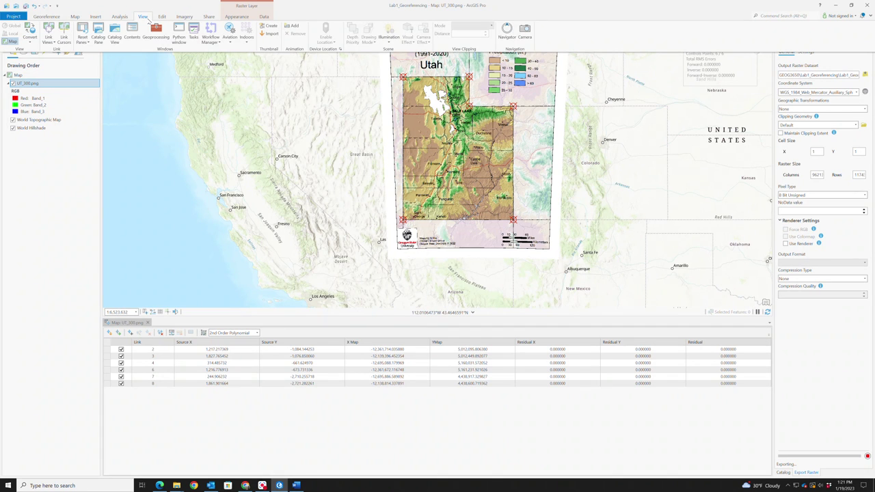
Step: Switch to File Explorer and examine the contents of Lab1_Georeferencing.gdb in the Lab1_GEOG3650 project folder for the exported raster
{"action": "mouse_move", "coordinate": [176, 487]}
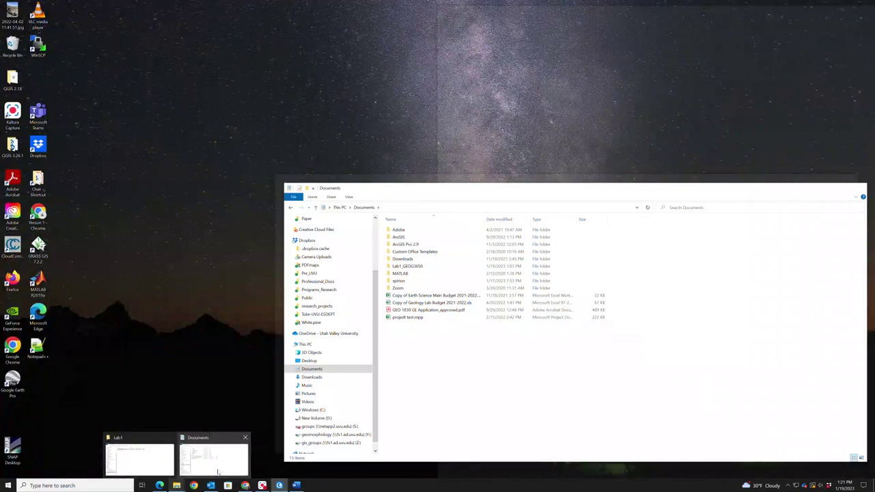
{"action": "left_click", "coordinate": [213, 457]}
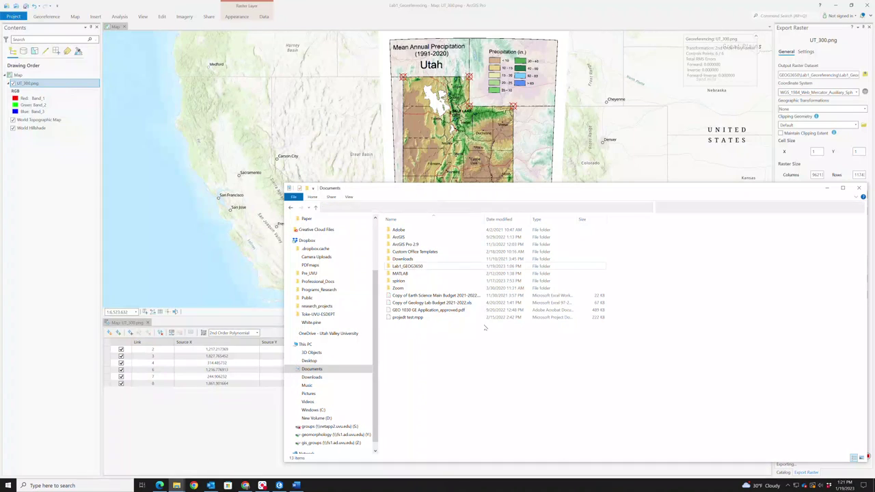
{"action": "double_click", "coordinate": [410, 265]}
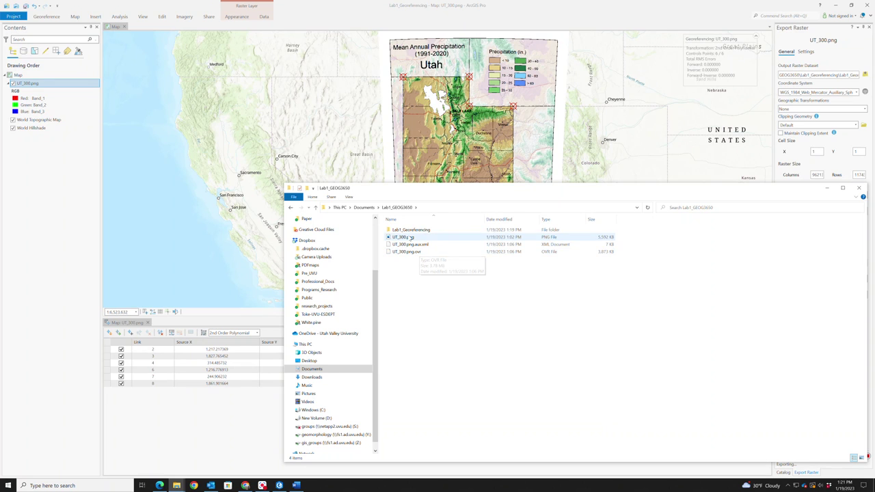
{"action": "left_click", "coordinate": [408, 230]}
{"action": "double_click", "coordinate": [408, 230]}
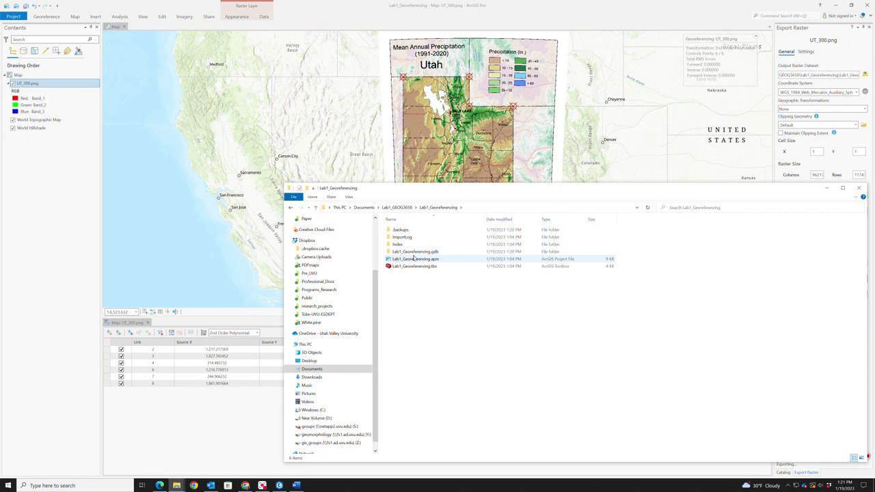
{"action": "double_click", "coordinate": [412, 252]}
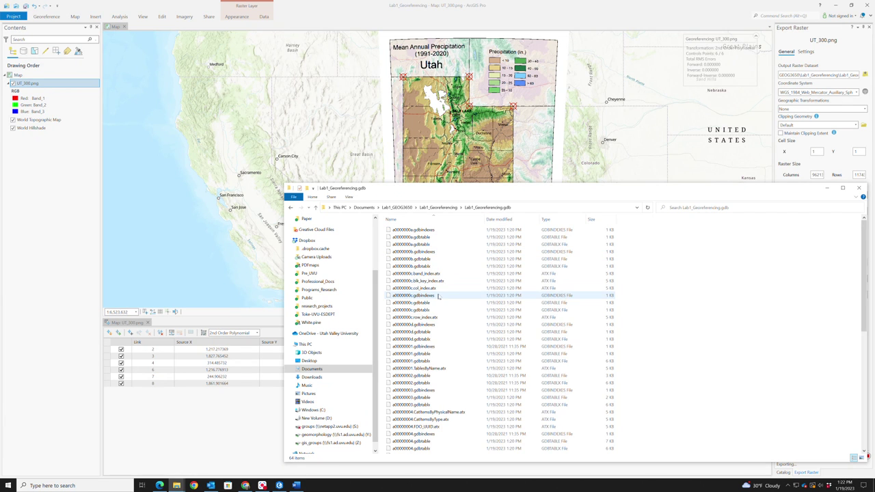
{"action": "scroll", "coordinate": [441, 297], "scroll_direction": "down", "scroll_amount": 10}
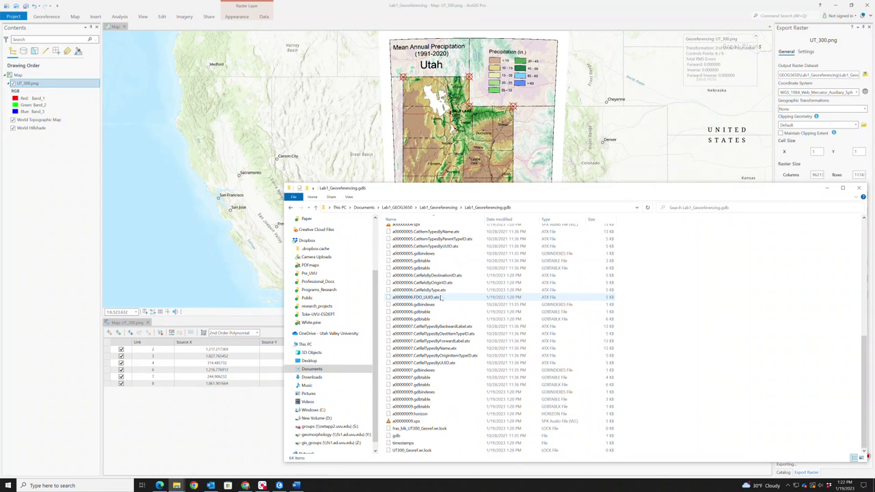
Step: Go up one level to the Lab1_Georeferencing folder and return to the ArcGIS Pro map
{"action": "scroll", "coordinate": [441, 297], "scroll_direction": "up", "scroll_amount": 10}
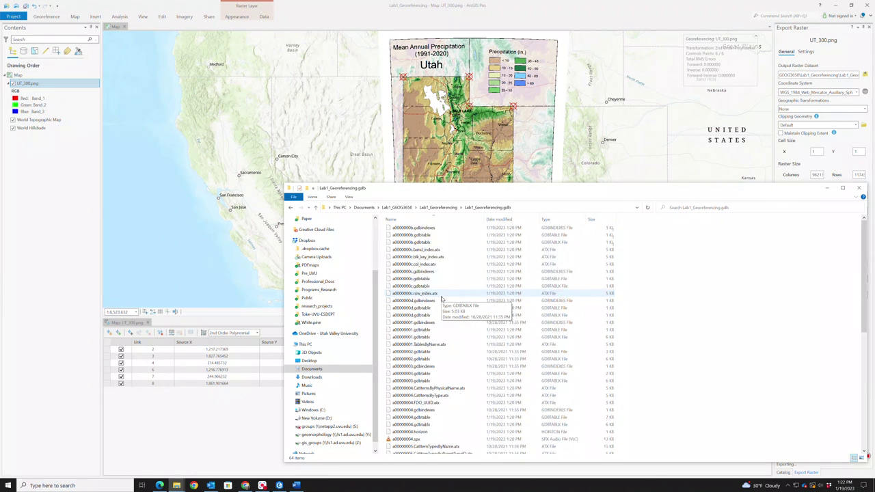
{"action": "left_click", "coordinate": [453, 209]}
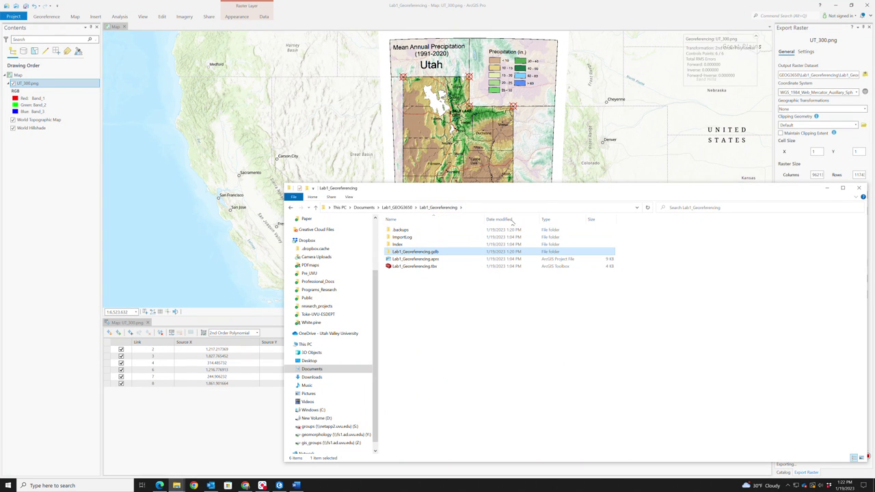
{"action": "left_click", "coordinate": [827, 188]}
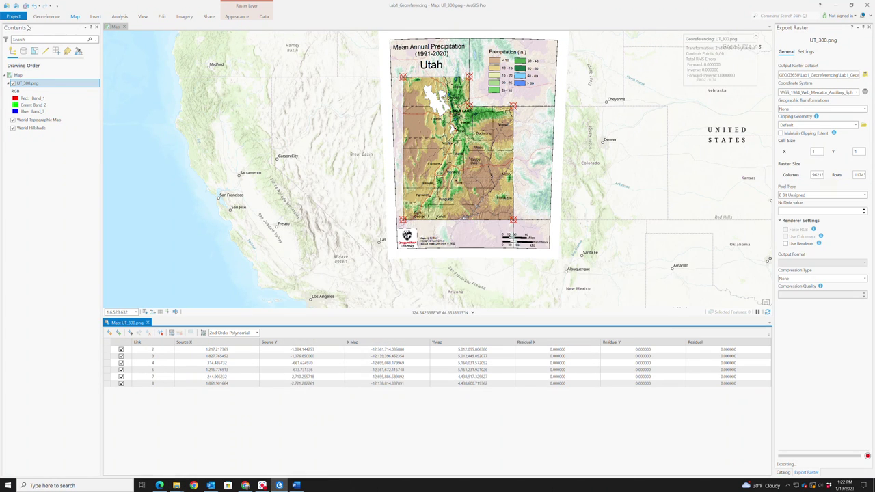
Step: Browse the project catalog to Lab1_Georeferencing.gdb inside Lab1_GEOG3650, refresh the geodatabase and list its contents
{"action": "left_click", "coordinate": [143, 17]}
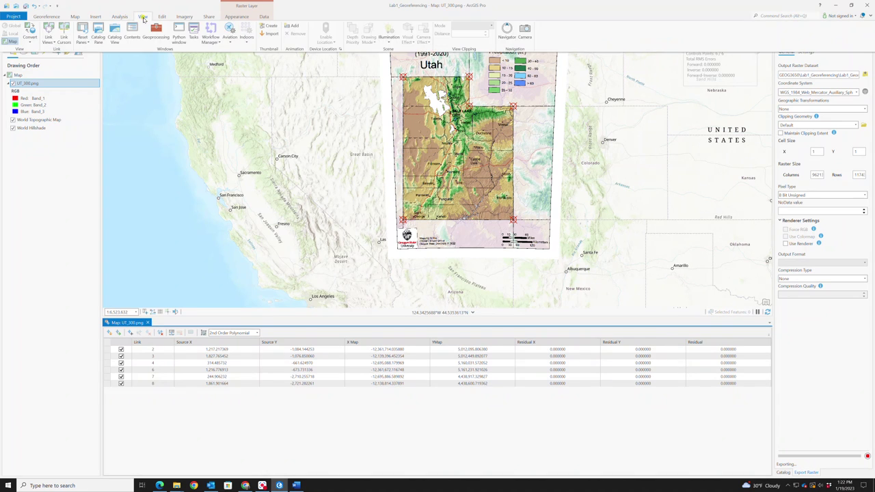
{"action": "left_click", "coordinate": [98, 34]}
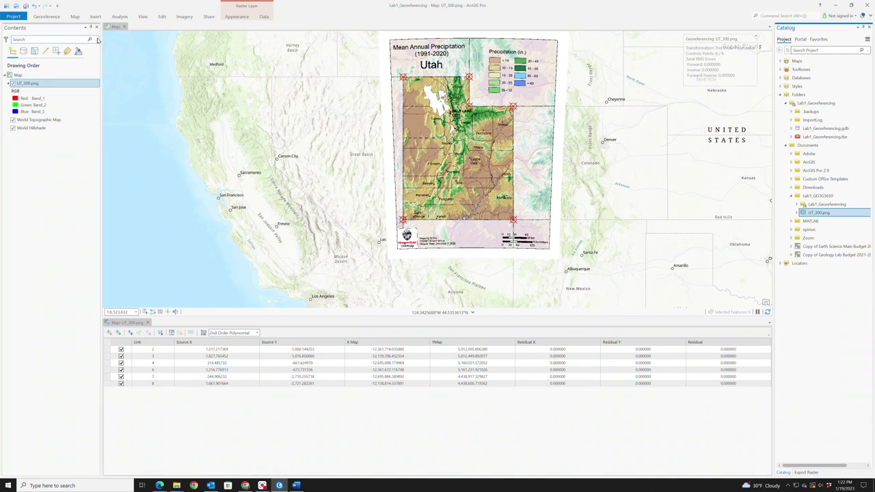
{"action": "left_click", "coordinate": [802, 205]}
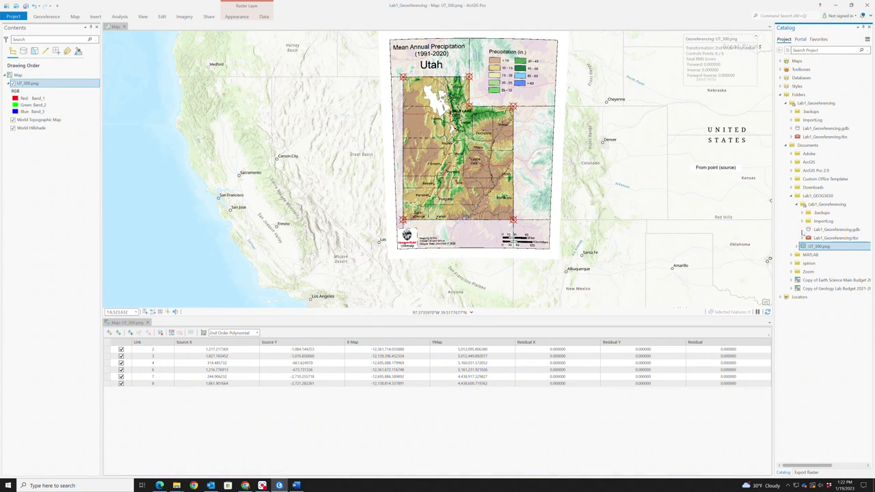
{"action": "left_click", "coordinate": [814, 230]}
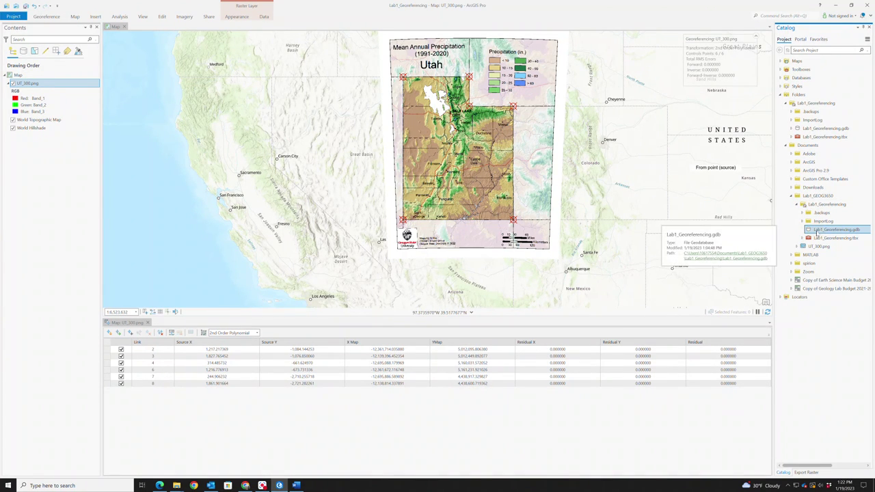
{"action": "right_click", "coordinate": [816, 232]}
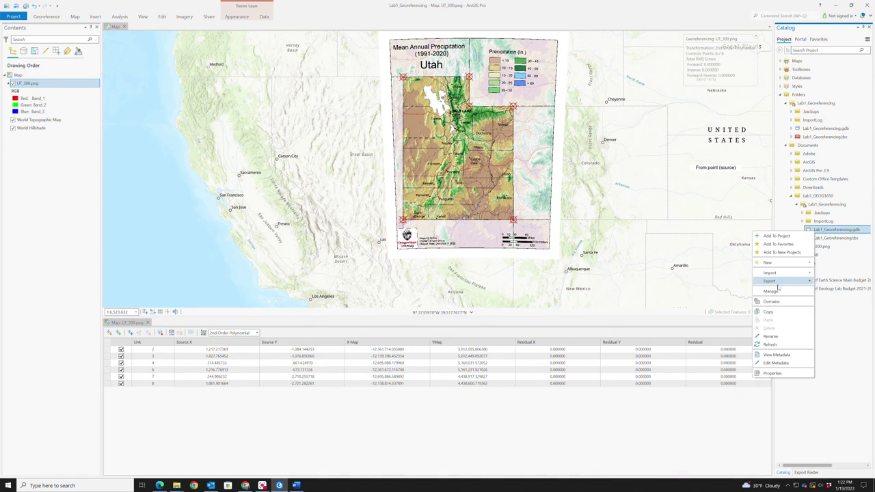
{"action": "left_click", "coordinate": [770, 344]}
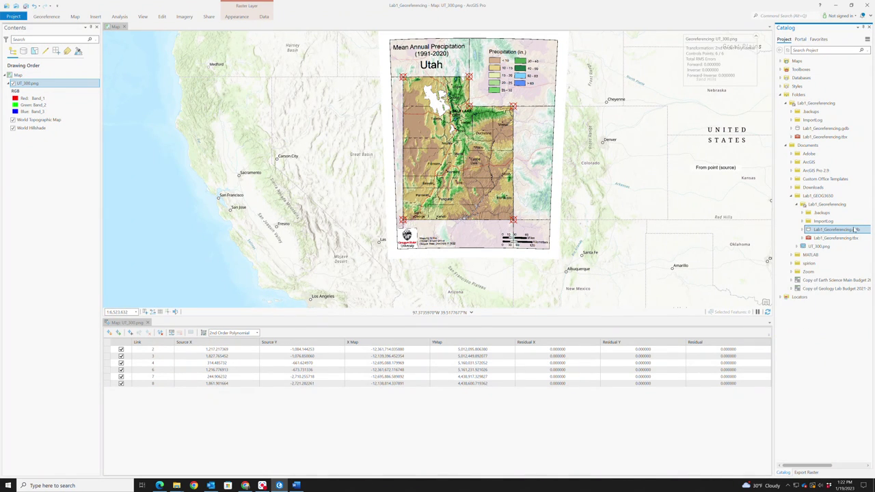
{"action": "left_click", "coordinate": [803, 231]}
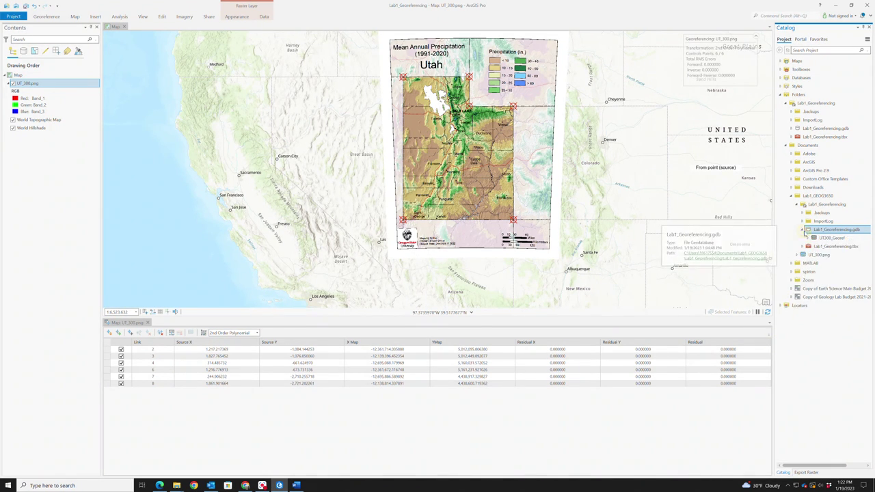
Step: Add the UT300_Georef raster from the geodatabase to the map and check it by hiding and showing UT_300.png
{"action": "mouse_move", "coordinate": [823, 243]}
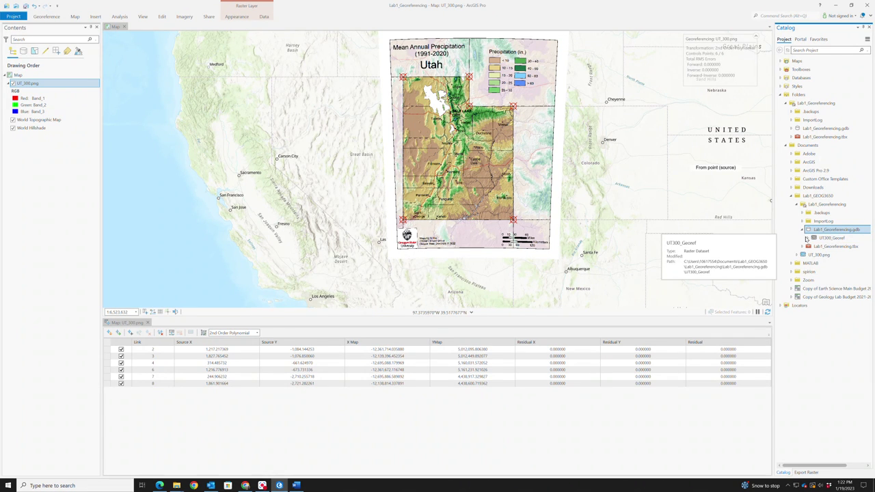
{"action": "left_click", "coordinate": [820, 237]}
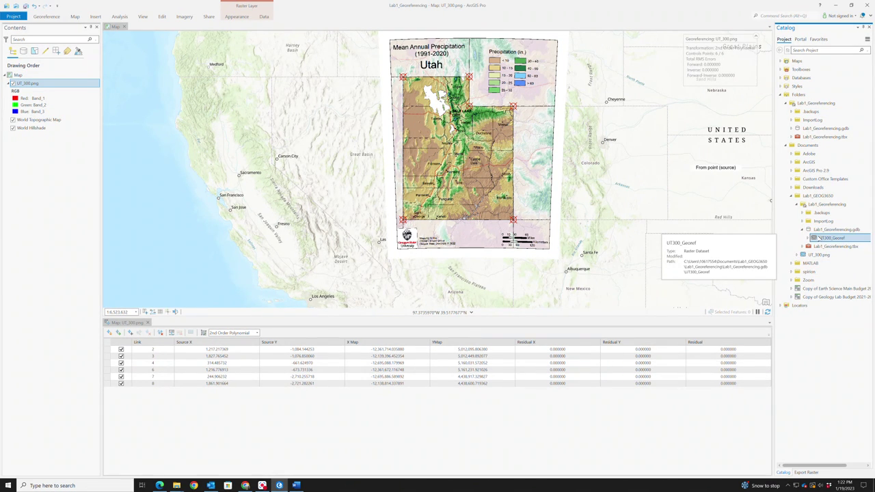
{"action": "left_click_drag", "start_coordinate": [328, 211], "coordinate": [329, 211]}
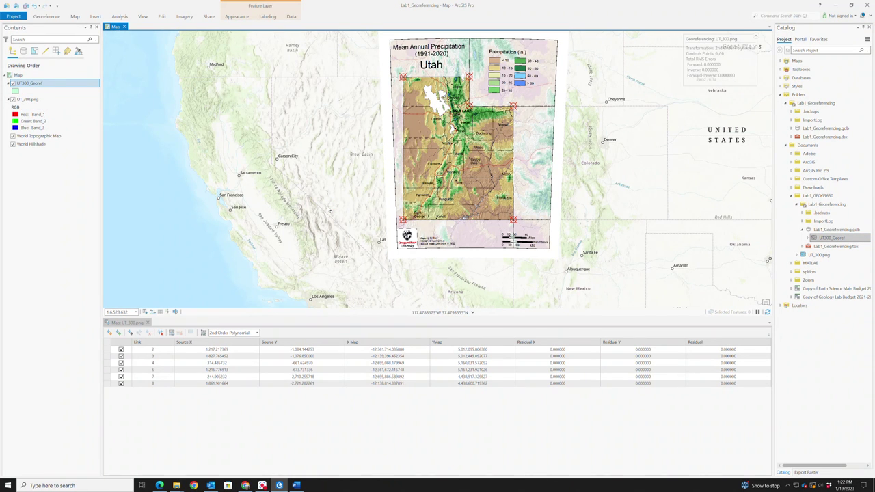
{"action": "left_click", "coordinate": [12, 99]}
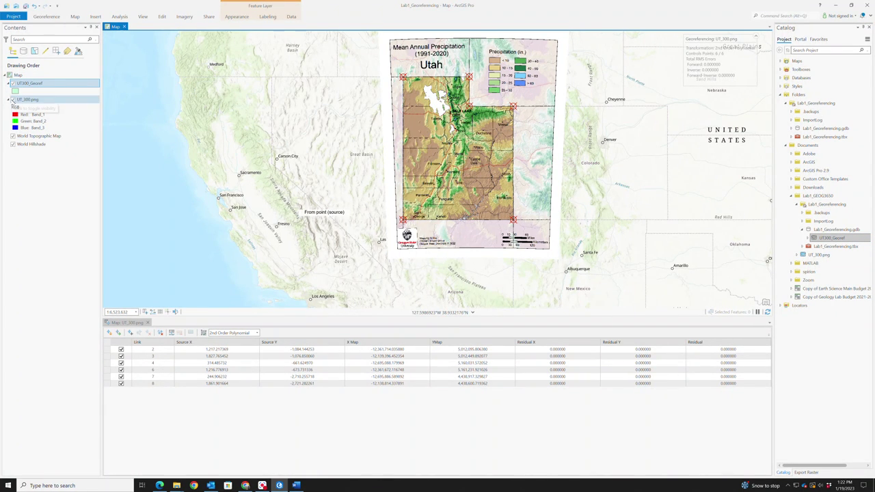
{"action": "left_click", "coordinate": [12, 100]}
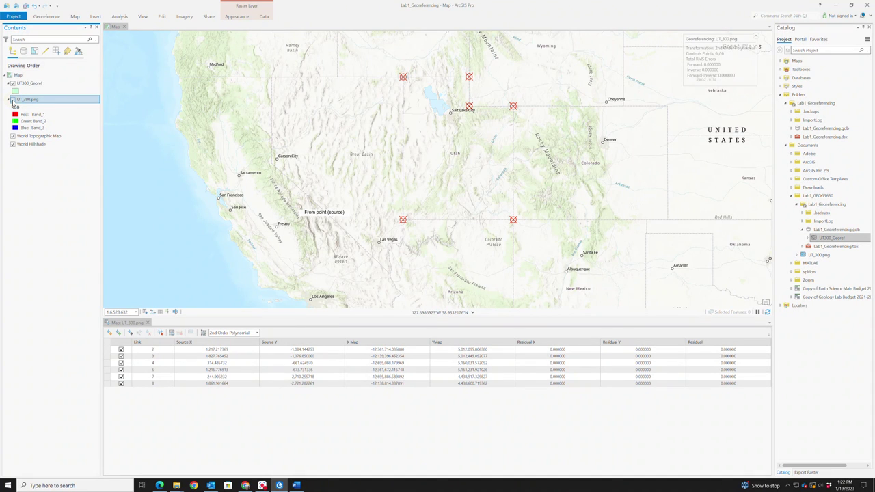
{"action": "left_click", "coordinate": [12, 100]}
Step: Remove the UT300_Georef layer from the map and return from the catalog to the raster export settings
{"action": "left_click", "coordinate": [28, 83]}
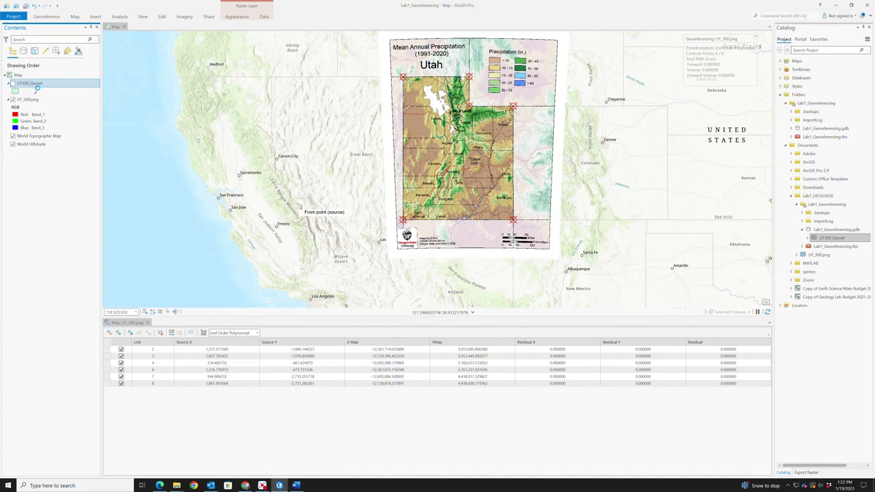
{"action": "right_click", "coordinate": [27, 85]}
{"action": "left_click", "coordinate": [42, 99]}
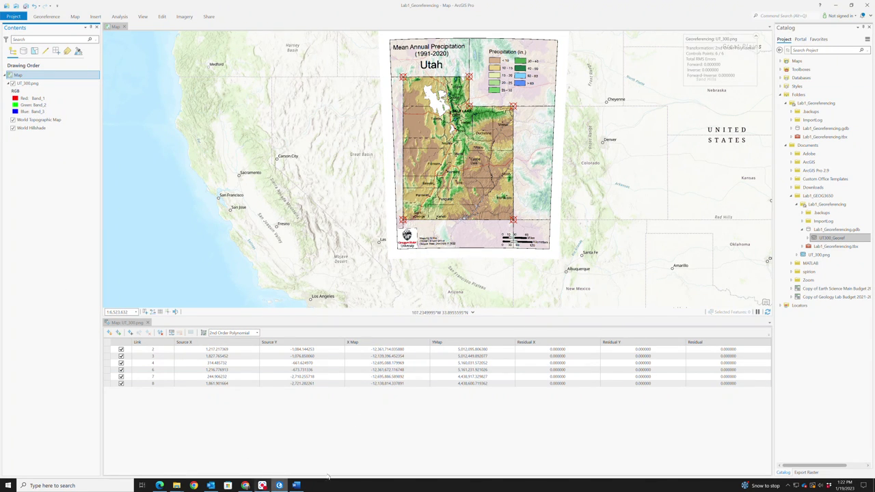
{"action": "left_click", "coordinate": [867, 28]}
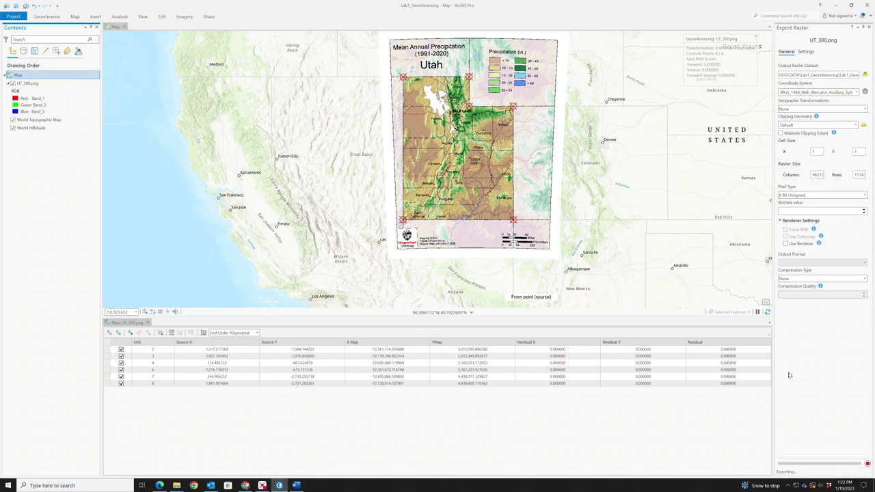
Step: Examine the geoprocessing and raster function history for the export, and close the history
{"action": "left_click", "coordinate": [118, 17]}
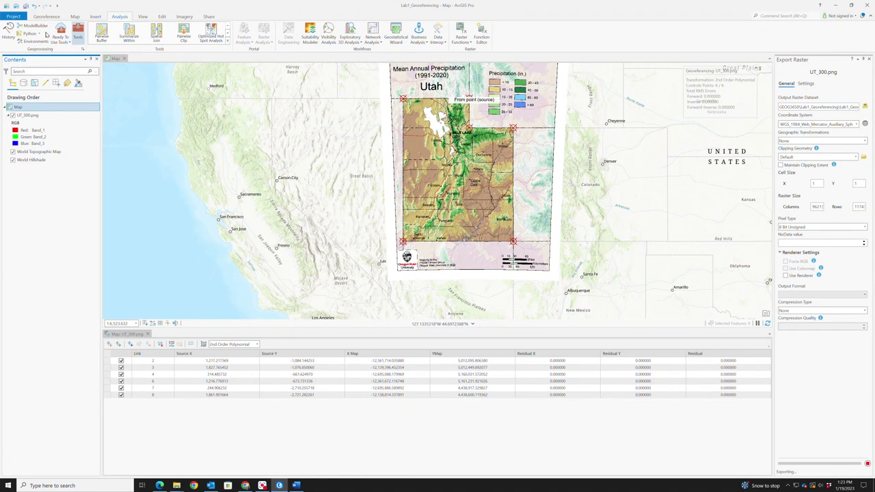
{"action": "left_click", "coordinate": [8, 33]}
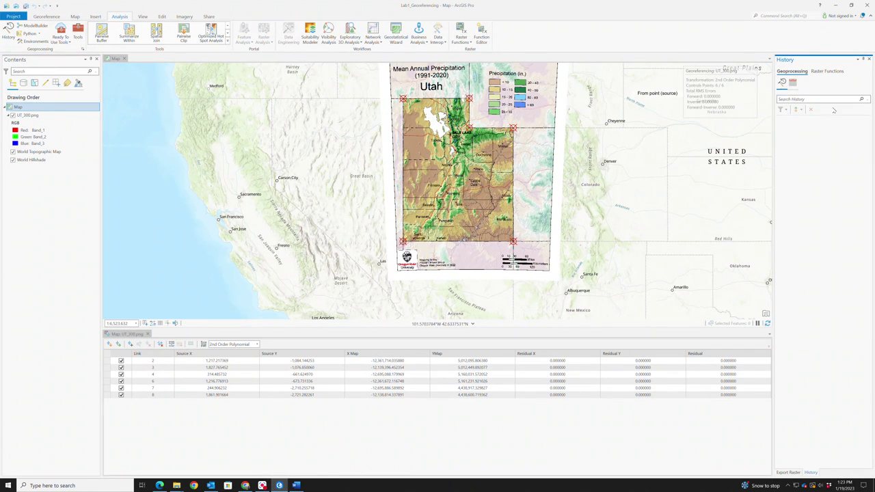
{"action": "left_click", "coordinate": [792, 83]}
{"action": "left_click", "coordinate": [820, 71]}
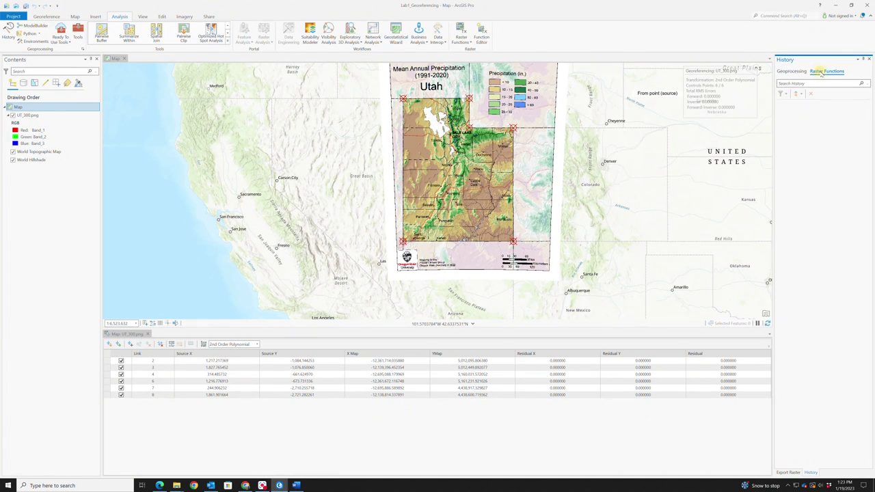
{"action": "left_click", "coordinate": [803, 72]}
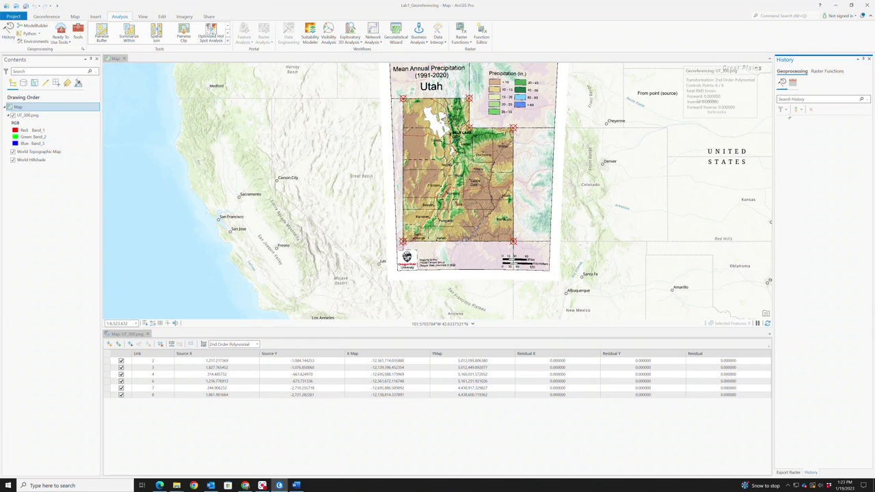
{"action": "left_click", "coordinate": [869, 60]}
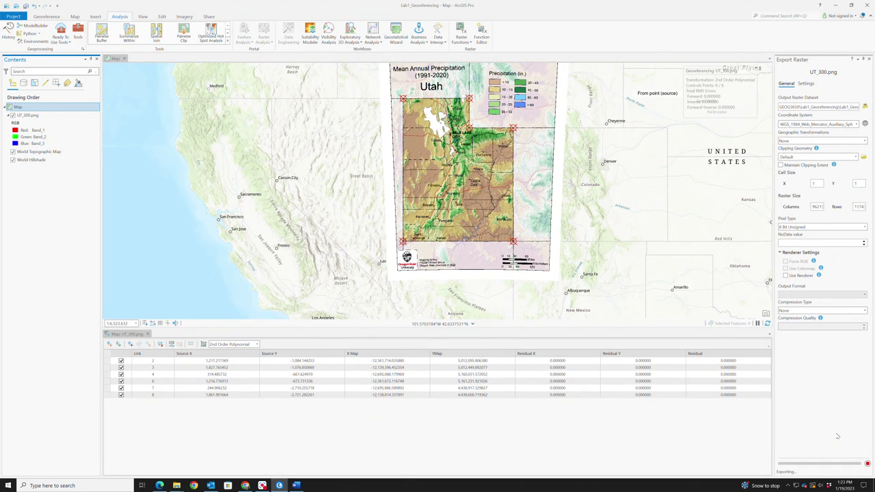
Step: Cancel the running raster export and save the georeferencing to UT_300.png
{"action": "left_click", "coordinate": [868, 463]}
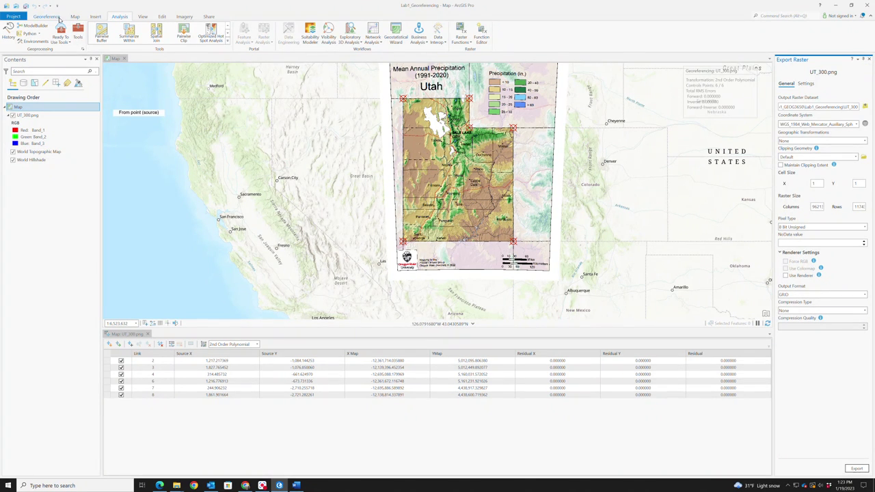
{"action": "left_click", "coordinate": [46, 16]}
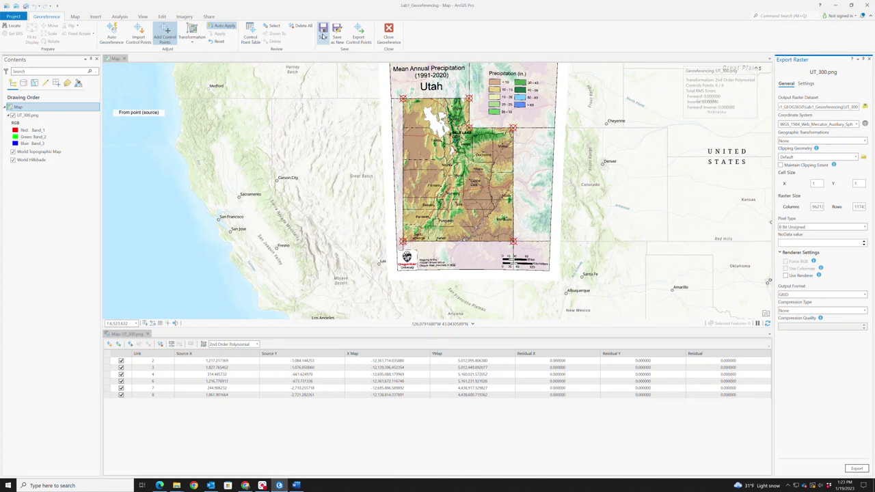
{"action": "left_click", "coordinate": [324, 35]}
Step: Switch to File Explorer, refresh the Lab1_GEOG3650 folder to examine the UT_300 files, and return to ArcGIS Pro
{"action": "mouse_move", "coordinate": [176, 484]}
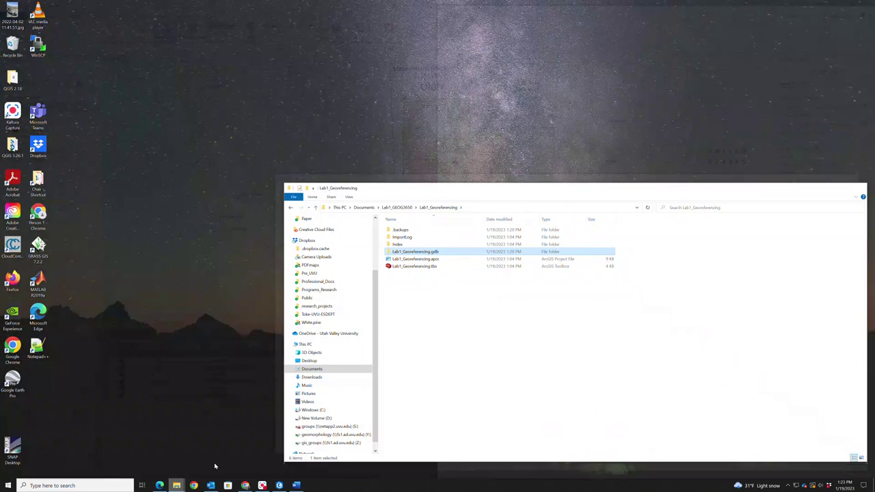
{"action": "left_click", "coordinate": [216, 462]}
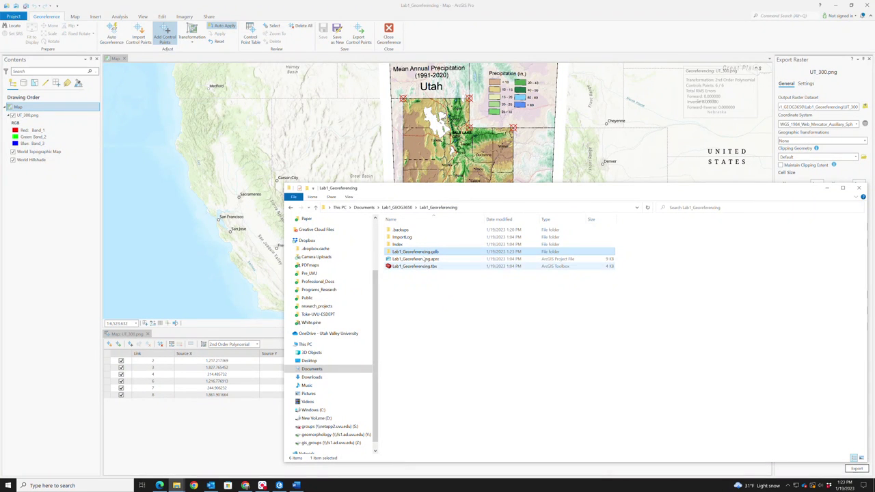
{"action": "left_click", "coordinate": [408, 208]}
{"action": "right_click", "coordinate": [433, 303]}
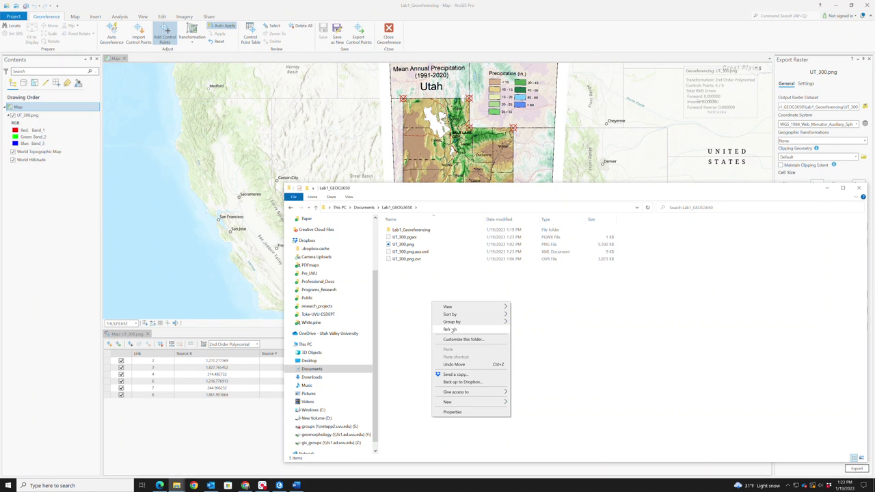
{"action": "left_click", "coordinate": [449, 329]}
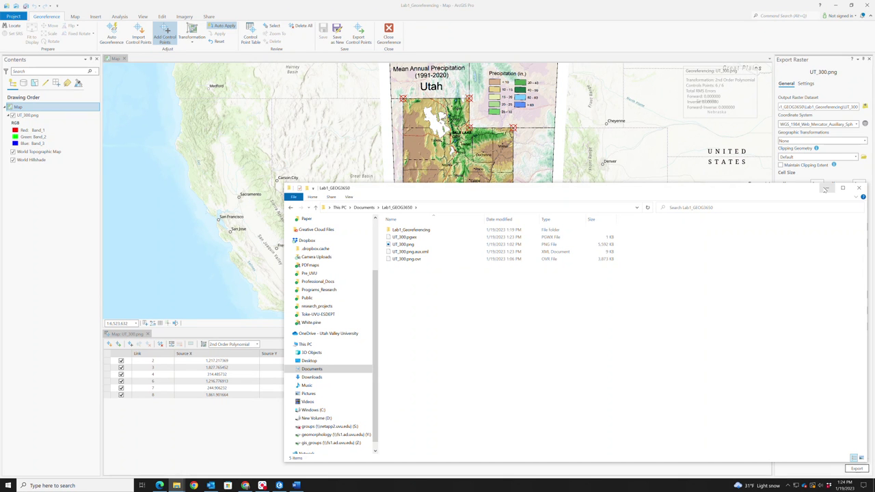
{"action": "left_click", "coordinate": [825, 188]}
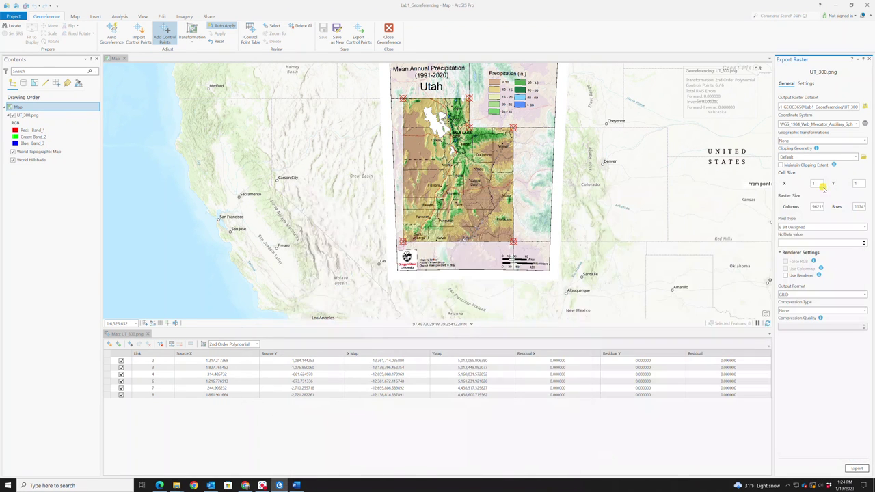
Step: Close the raster export settings and the georeferencing session, and check UT_300.png against the basemap by hiding and showing it
{"action": "left_click", "coordinate": [869, 60]}
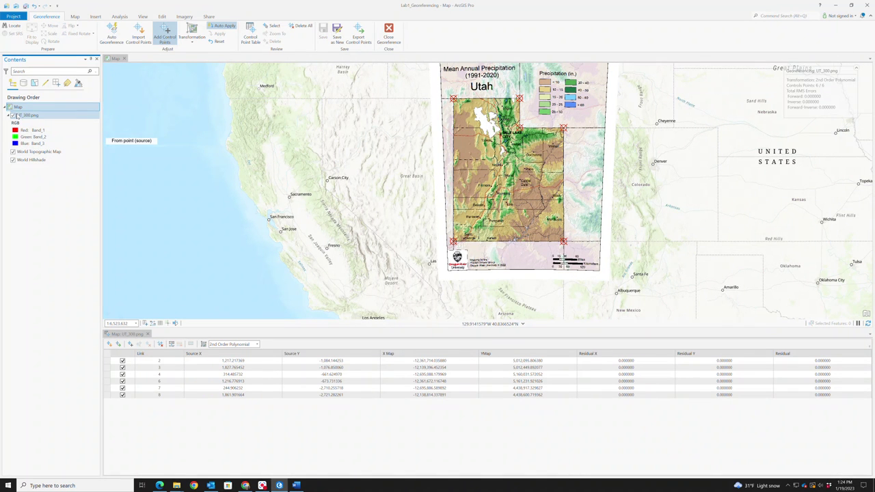
{"action": "left_click", "coordinate": [389, 41]}
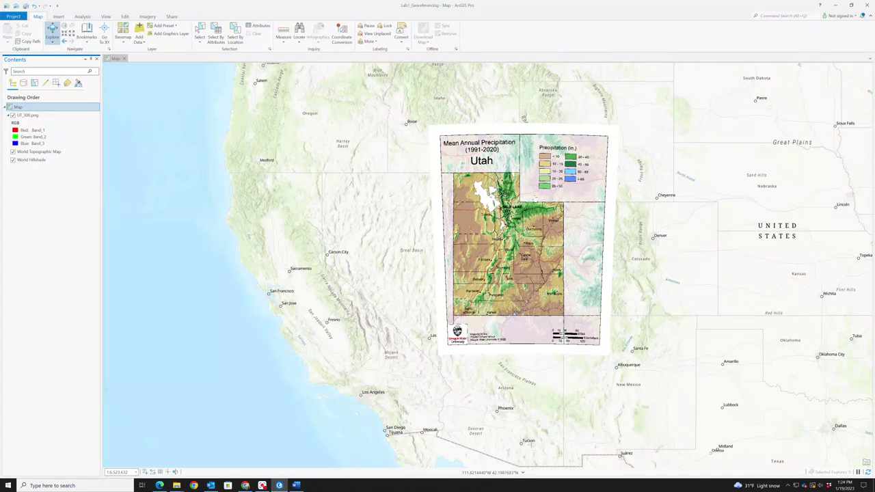
{"action": "left_click", "coordinate": [12, 115]}
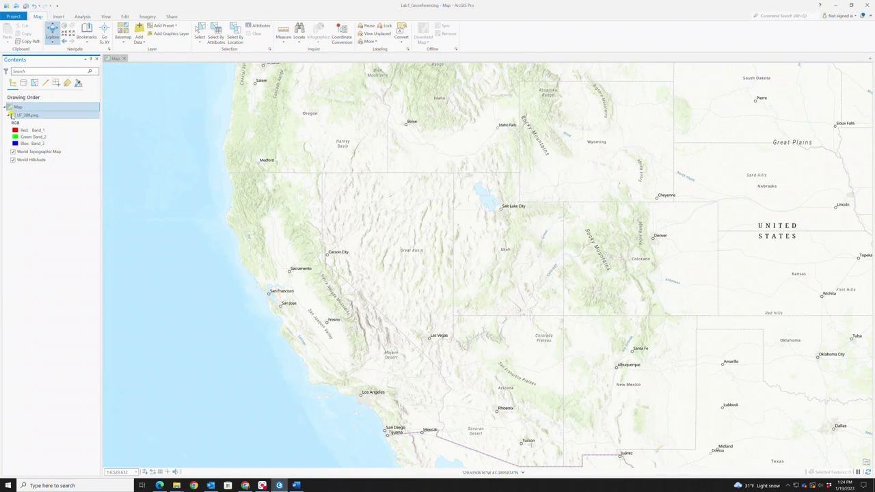
{"action": "left_click", "coordinate": [12, 116]}
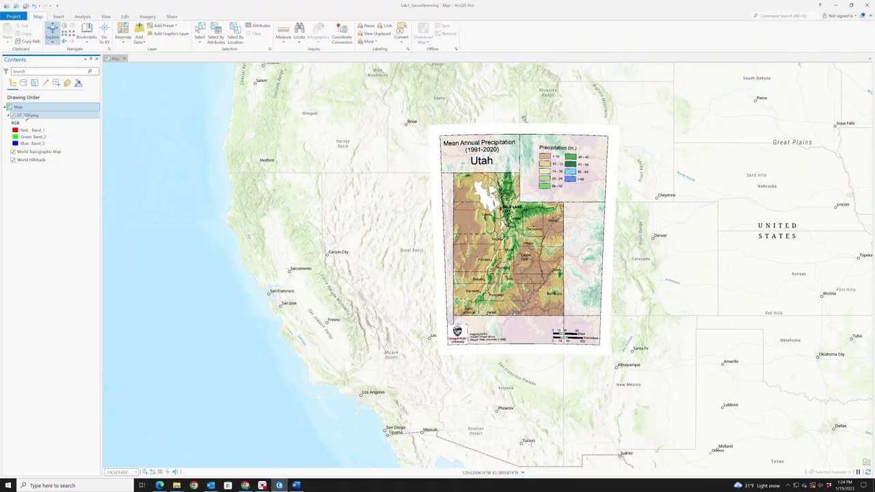
Step: Open the raster export settings for the UT_300.png layer
{"action": "right_click", "coordinate": [26, 116]}
{"action": "mouse_move", "coordinate": [30, 192]}
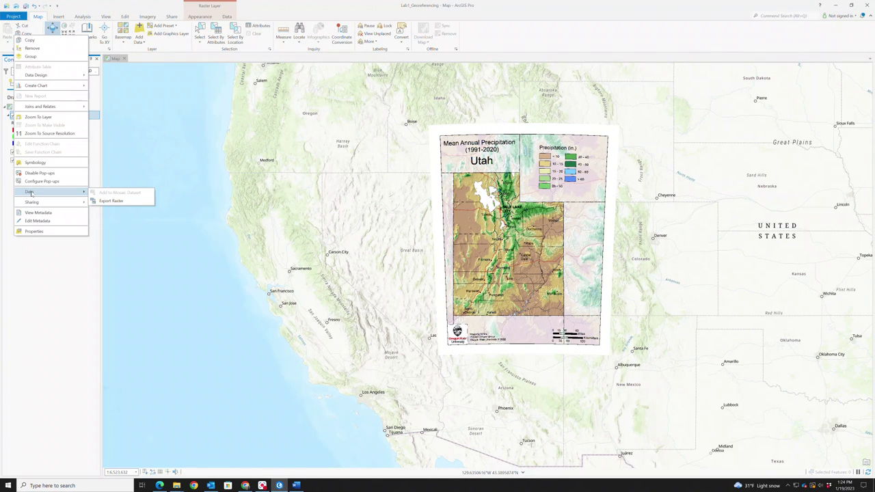
{"action": "left_click", "coordinate": [31, 245]}
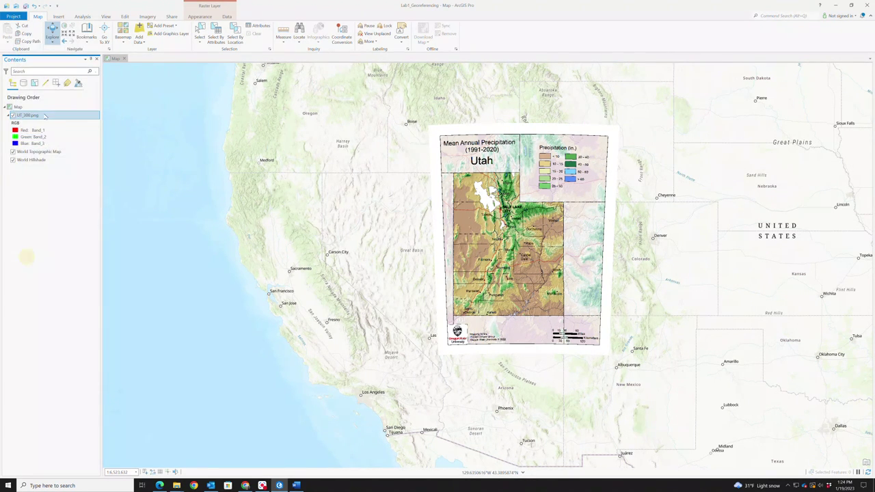
{"action": "right_click", "coordinate": [33, 116]}
{"action": "mouse_move", "coordinate": [54, 276]}
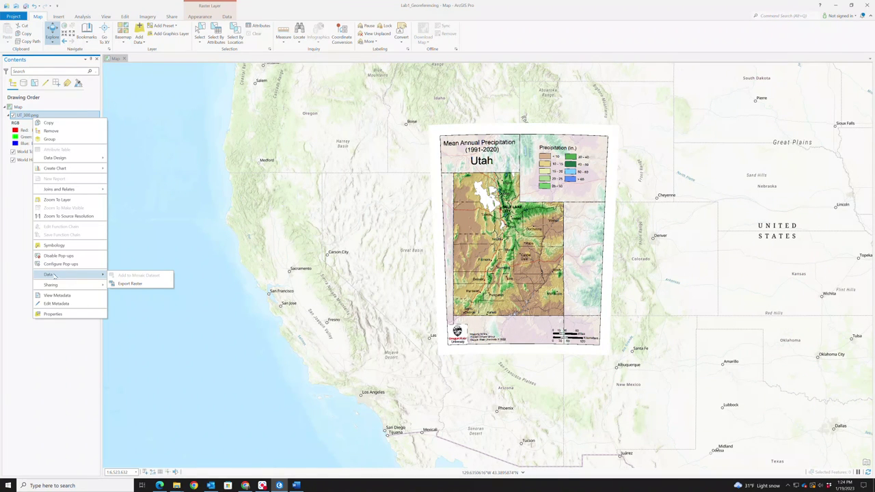
{"action": "left_click", "coordinate": [128, 283]}
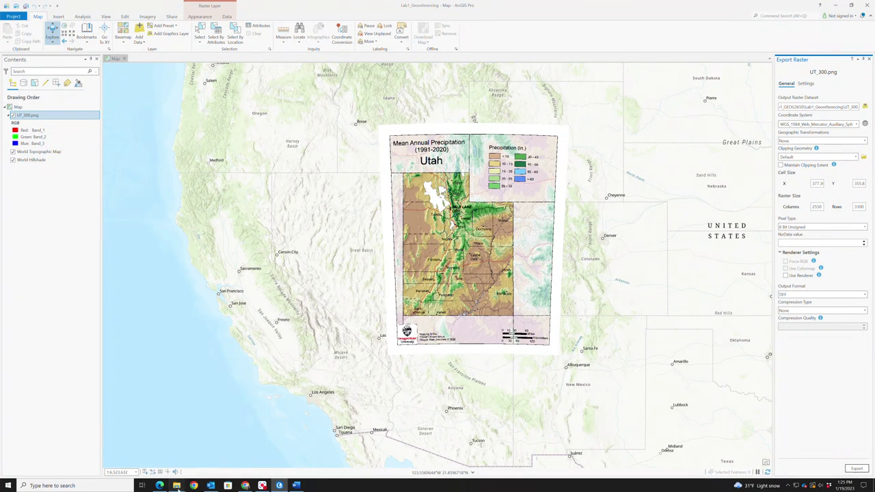
Step: Switch to File Explorer and examine the Lab1_GEOG3650 folder, its Lab1_Georeferencing project folder and the contents of Lab1_Georeferencing.gdb
{"action": "mouse_move", "coordinate": [176, 487]}
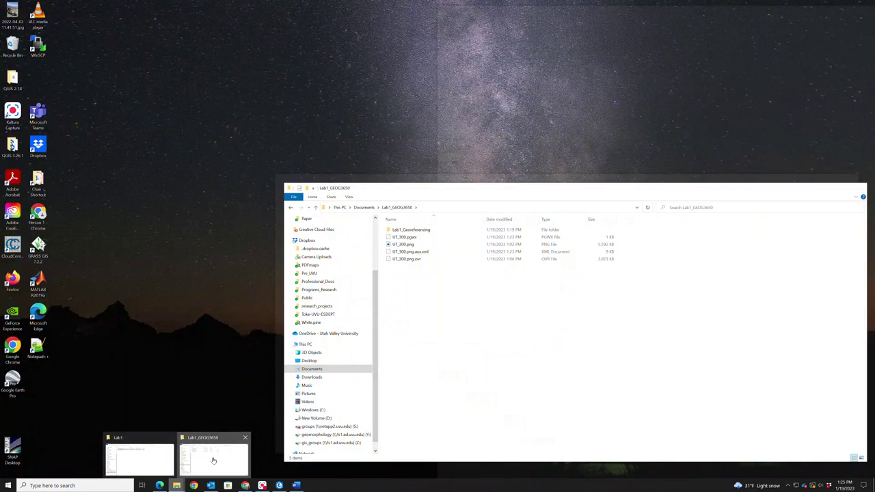
{"action": "left_click", "coordinate": [213, 460]}
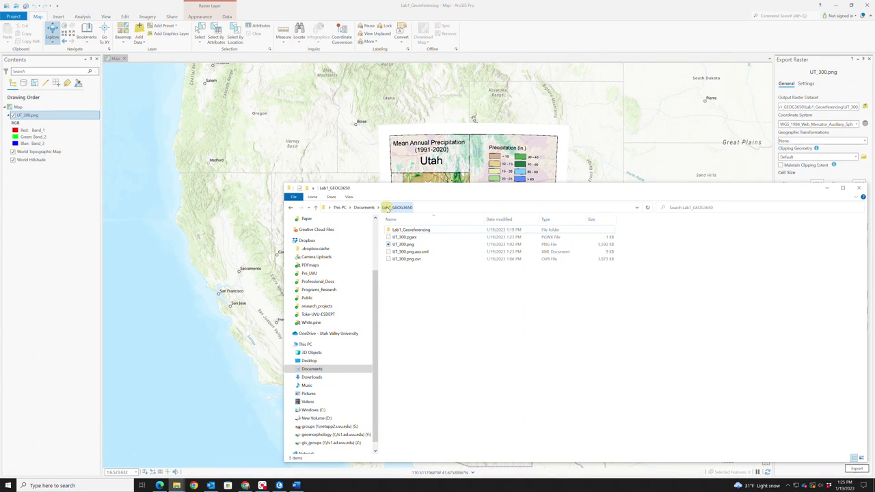
{"action": "left_click", "coordinate": [363, 207]}
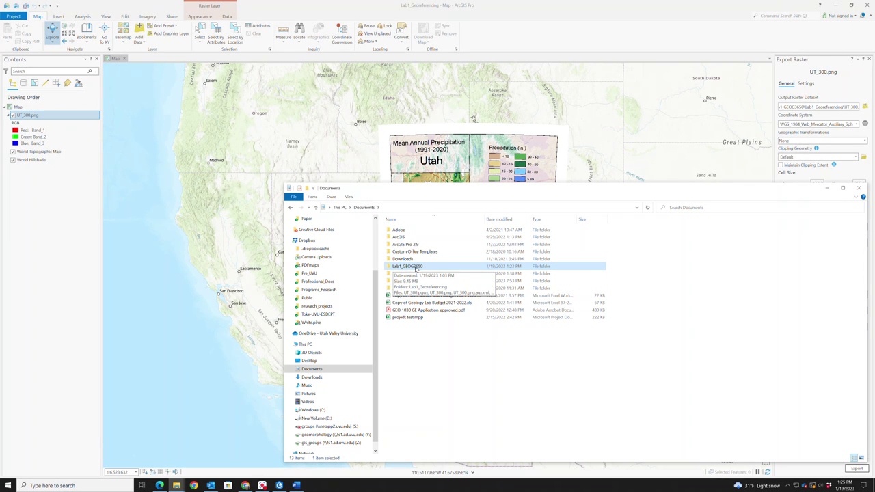
{"action": "double_click", "coordinate": [418, 267]}
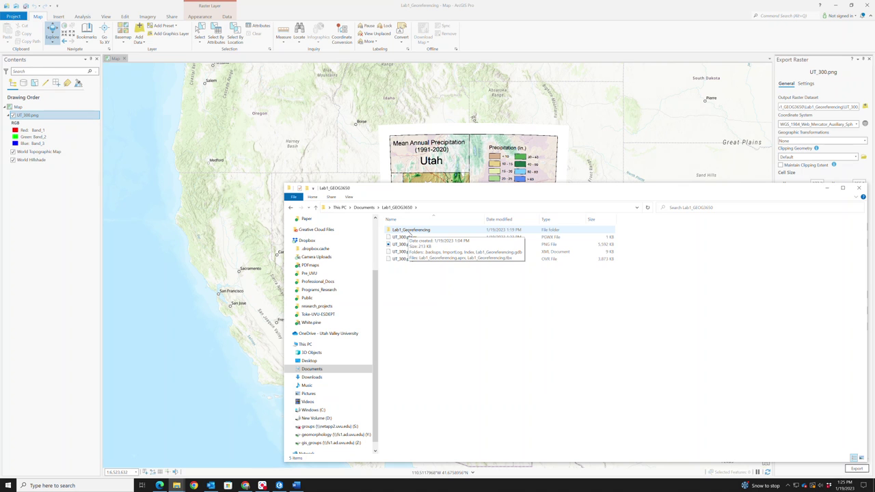
{"action": "double_click", "coordinate": [408, 232]}
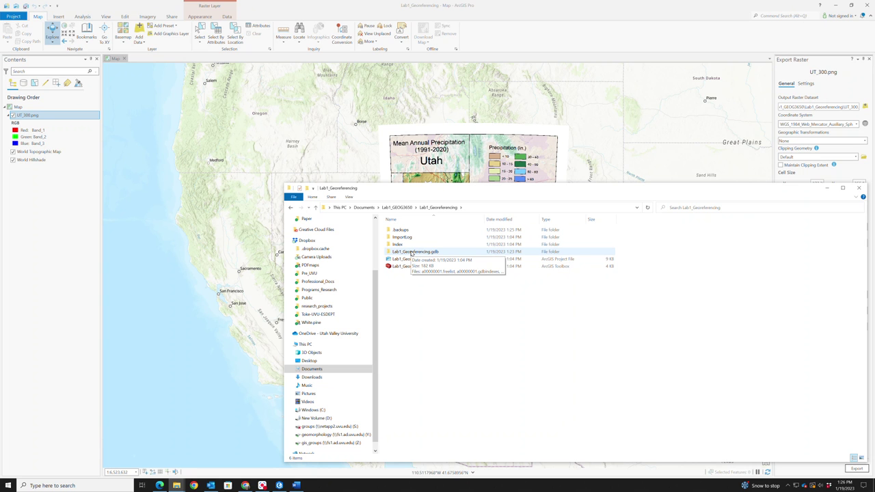
{"action": "double_click", "coordinate": [412, 252]}
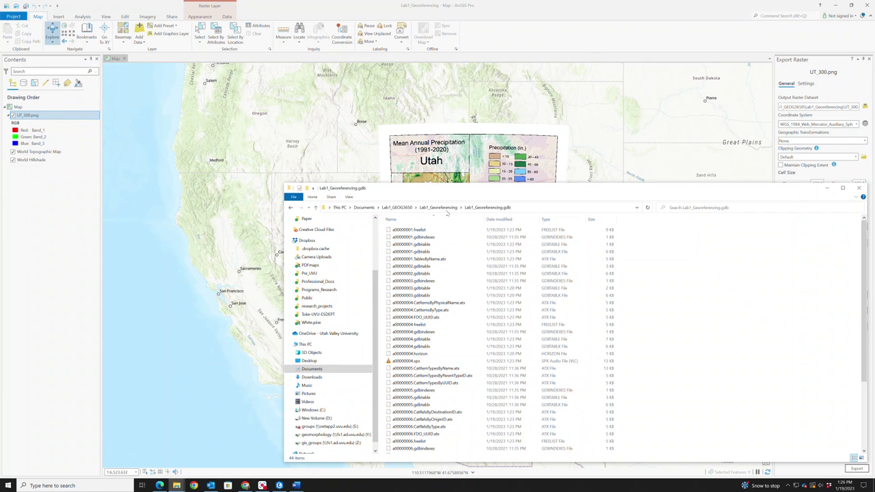
{"action": "scroll", "coordinate": [489, 317], "scroll_direction": "down", "scroll_amount": 4}
{"action": "scroll", "coordinate": [490, 316], "scroll_direction": "up", "scroll_amount": 4}
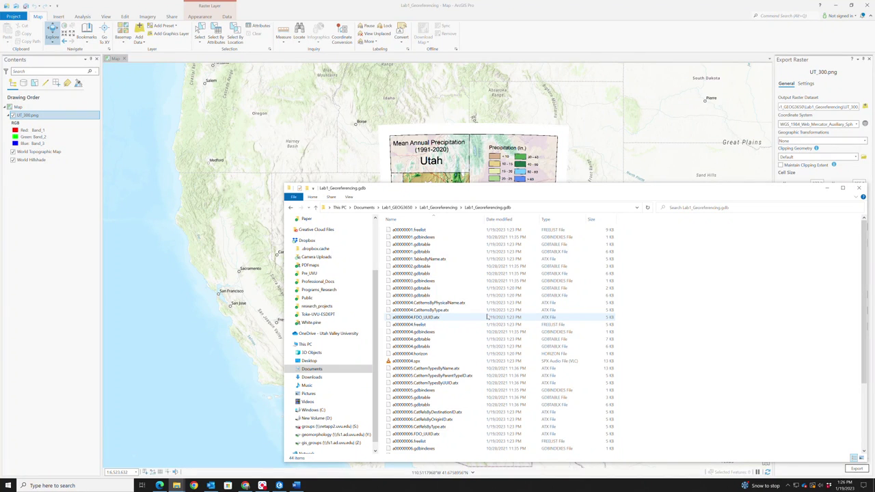
{"action": "left_click", "coordinate": [453, 208]}
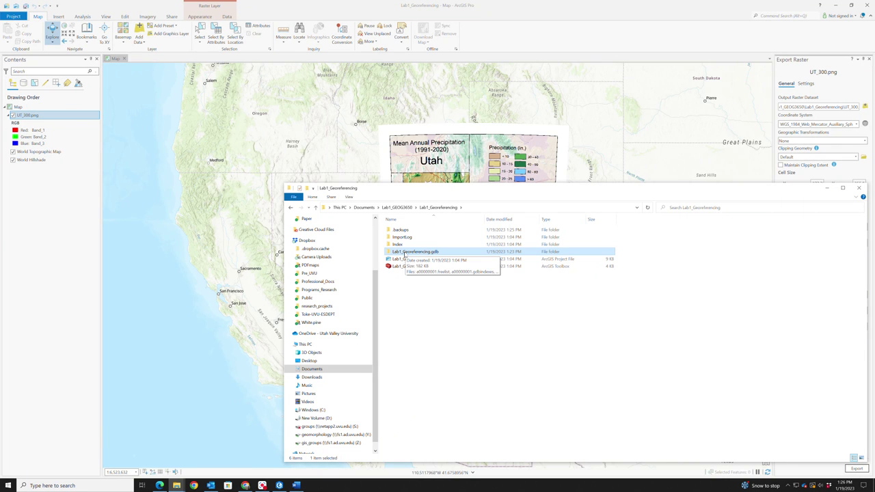
{"action": "left_click", "coordinate": [396, 207]}
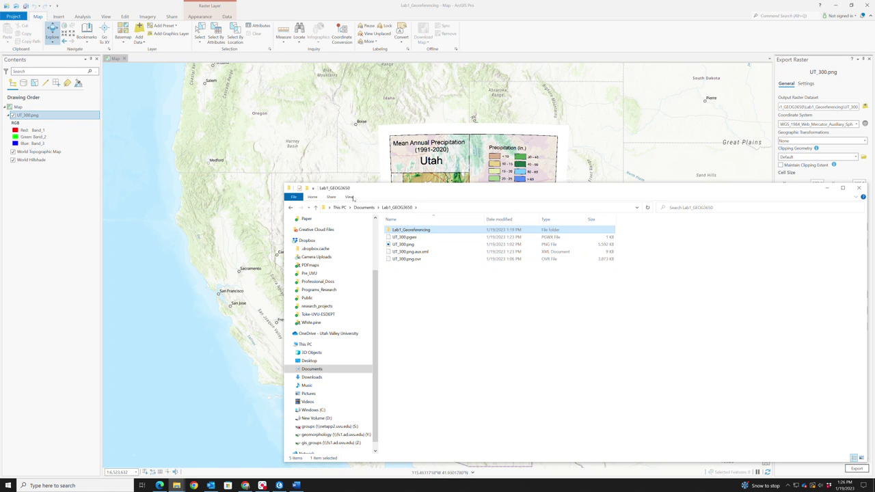
Step: Copy the whole Lab1_GEOG3650 folder from Documents into the instructor's own files folder in GEOG_3650_Spring2023 on the gis_groups network drive
{"action": "left_click", "coordinate": [366, 207]}
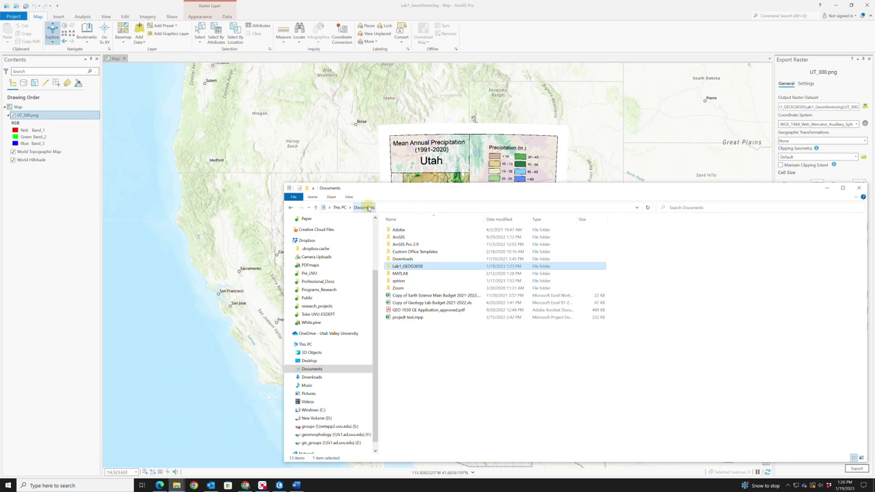
{"action": "right_click", "coordinate": [414, 267]}
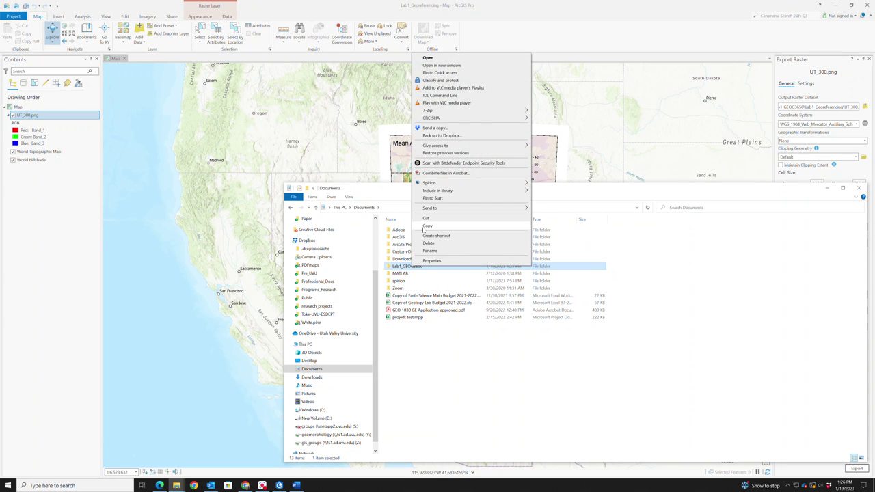
{"action": "left_click", "coordinate": [425, 226]}
{"action": "mouse_move", "coordinate": [176, 484]}
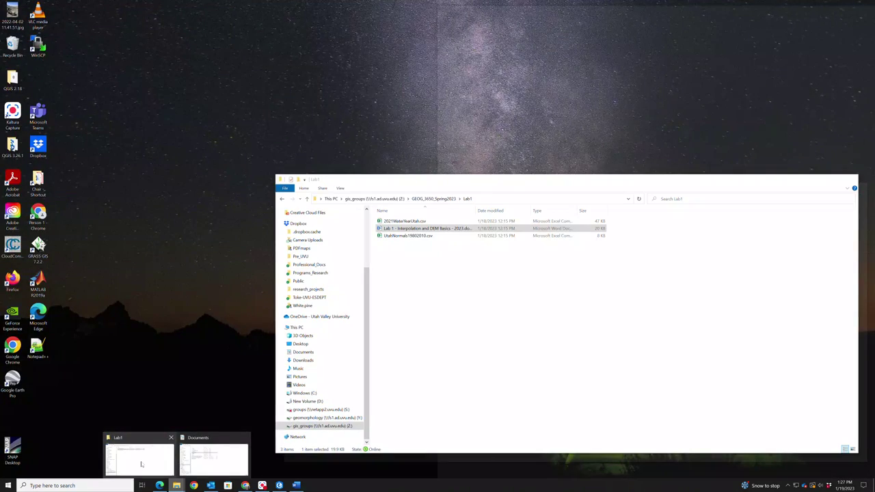
{"action": "left_click", "coordinate": [139, 456]}
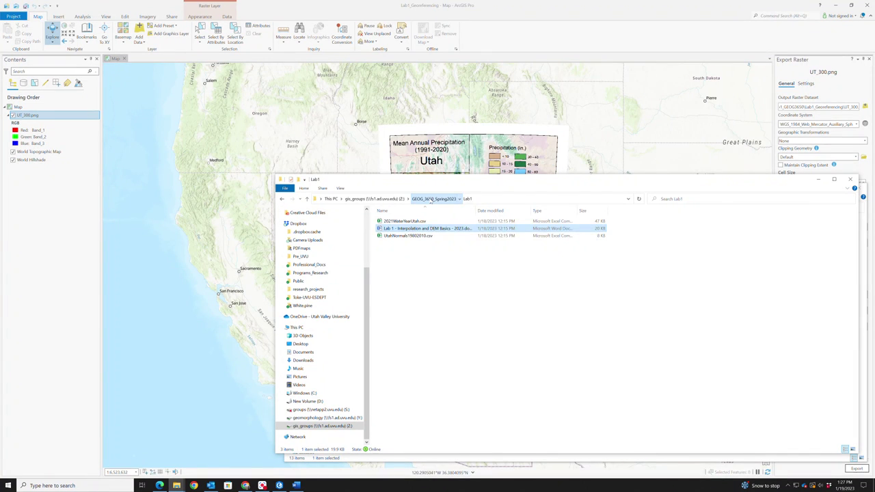
{"action": "left_click", "coordinate": [432, 199]}
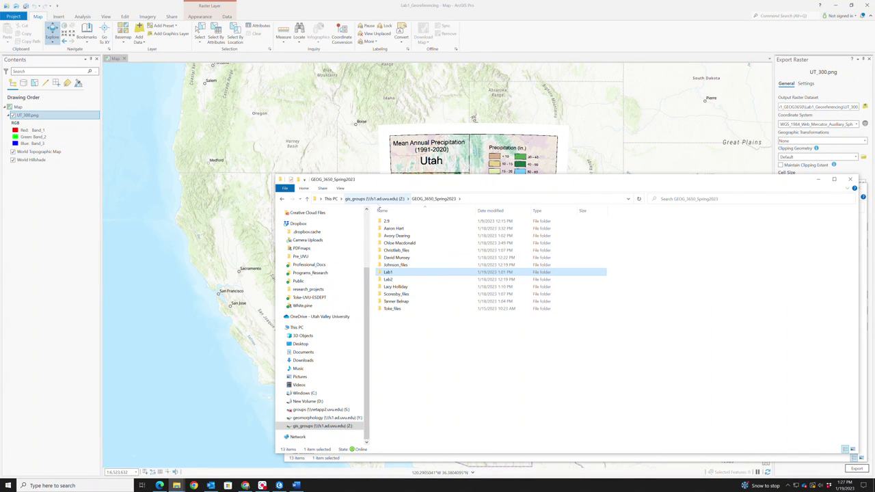
{"action": "double_click", "coordinate": [391, 308]}
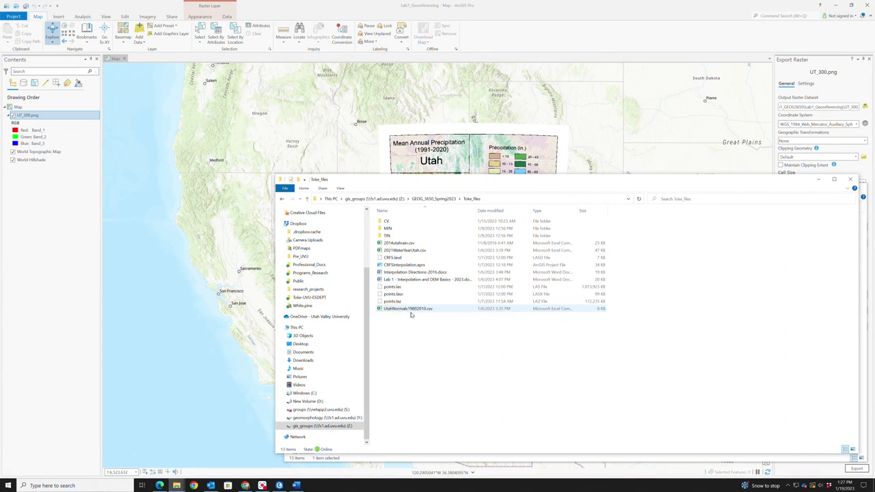
{"action": "right_click", "coordinate": [415, 354]}
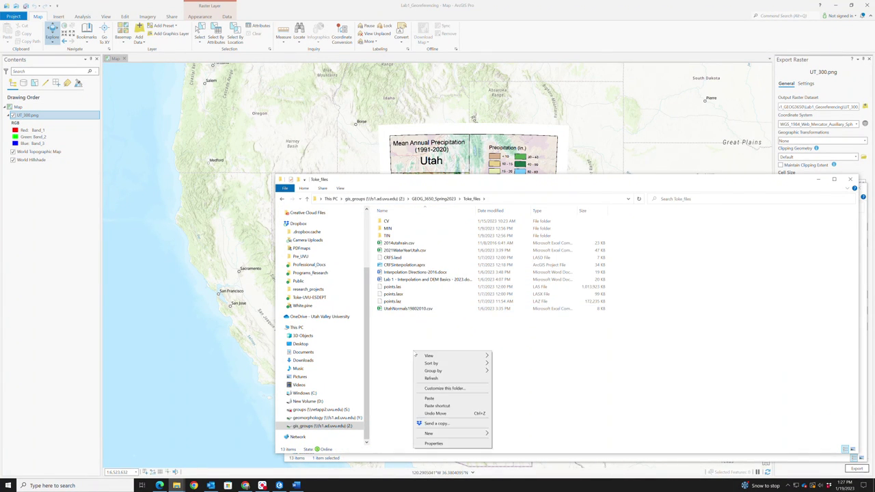
{"action": "left_click", "coordinate": [440, 399]}
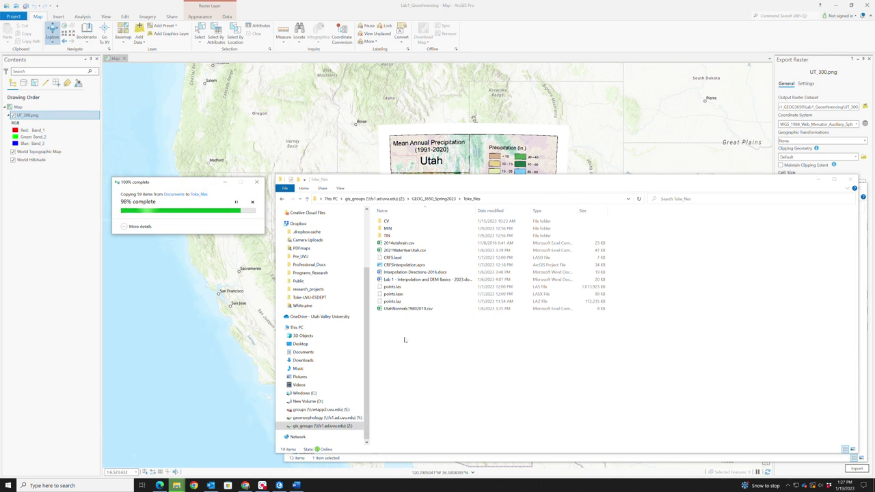